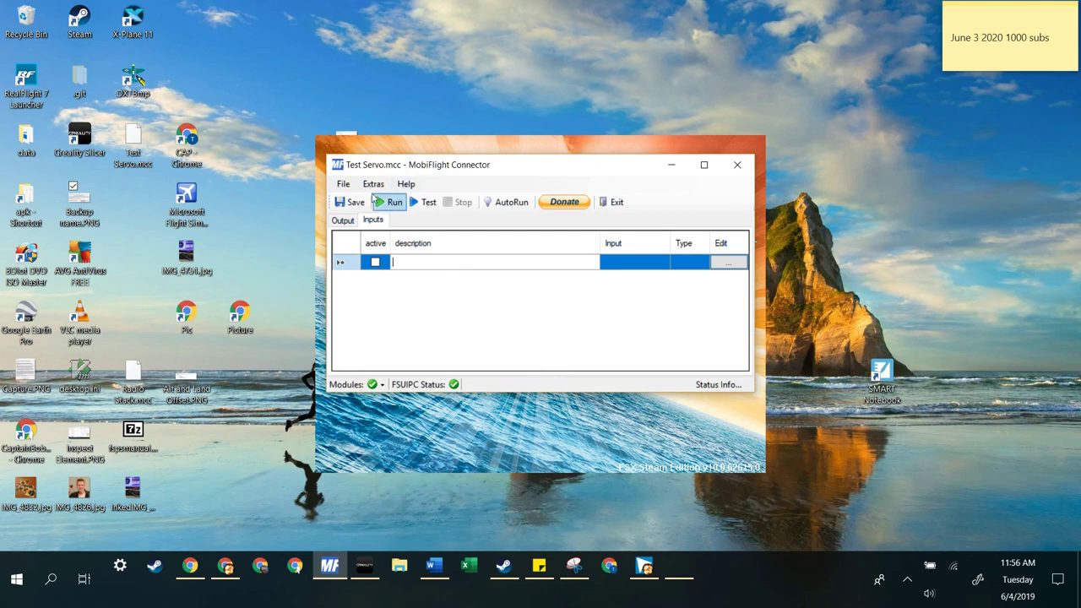
Step: Add an Encoder device on pins 7 and 8 to the Video MobiFlight board in MobiFlight Modules
{"action": "left_click", "coordinate": [366, 186]}
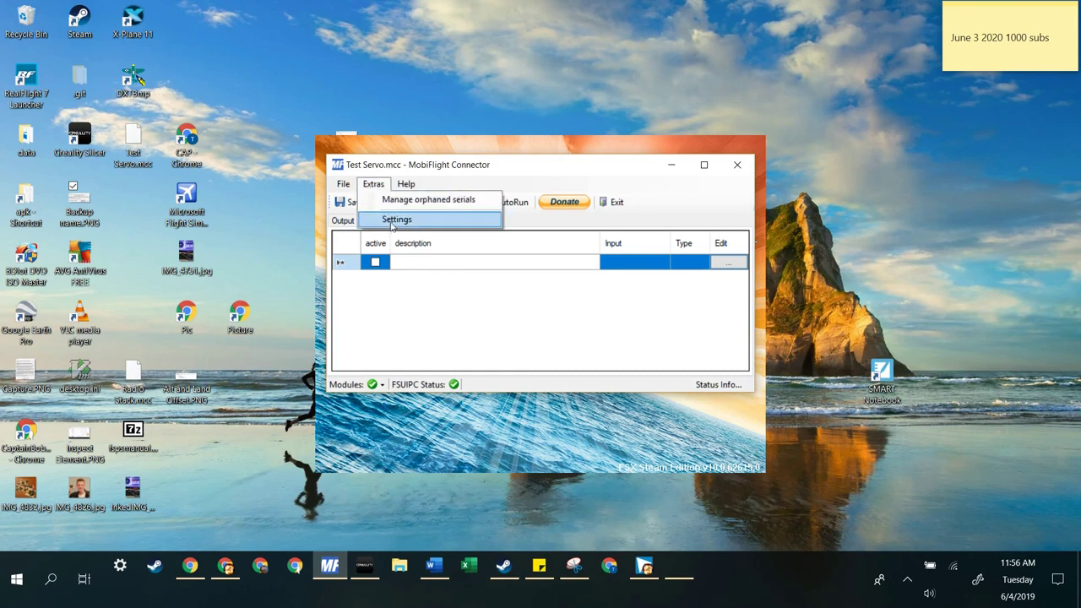
{"action": "left_click", "coordinate": [394, 221]}
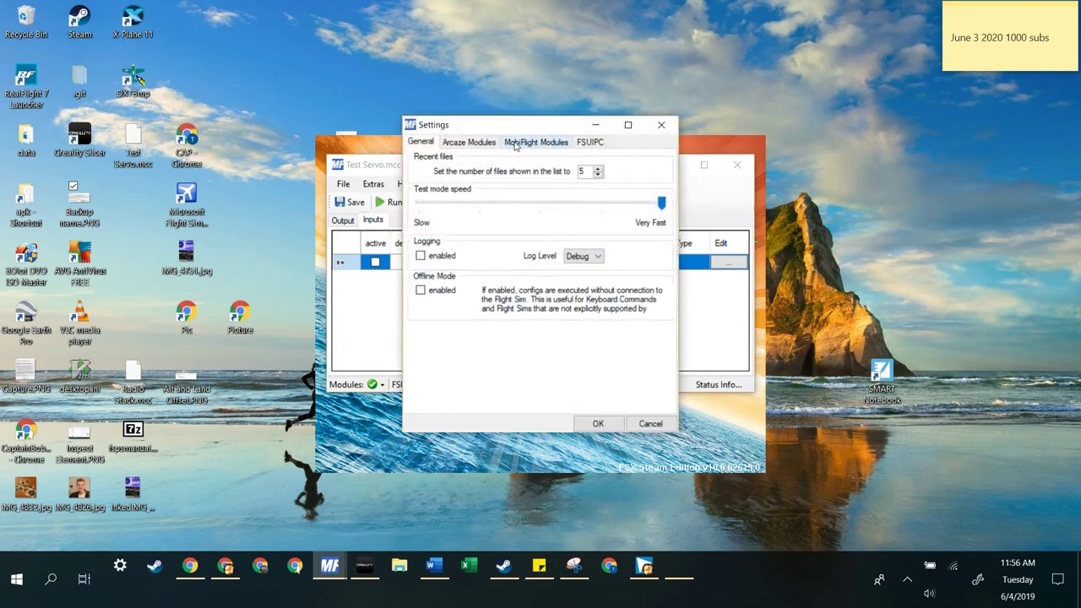
{"action": "left_click", "coordinate": [514, 144]}
{"action": "left_click", "coordinate": [467, 193]}
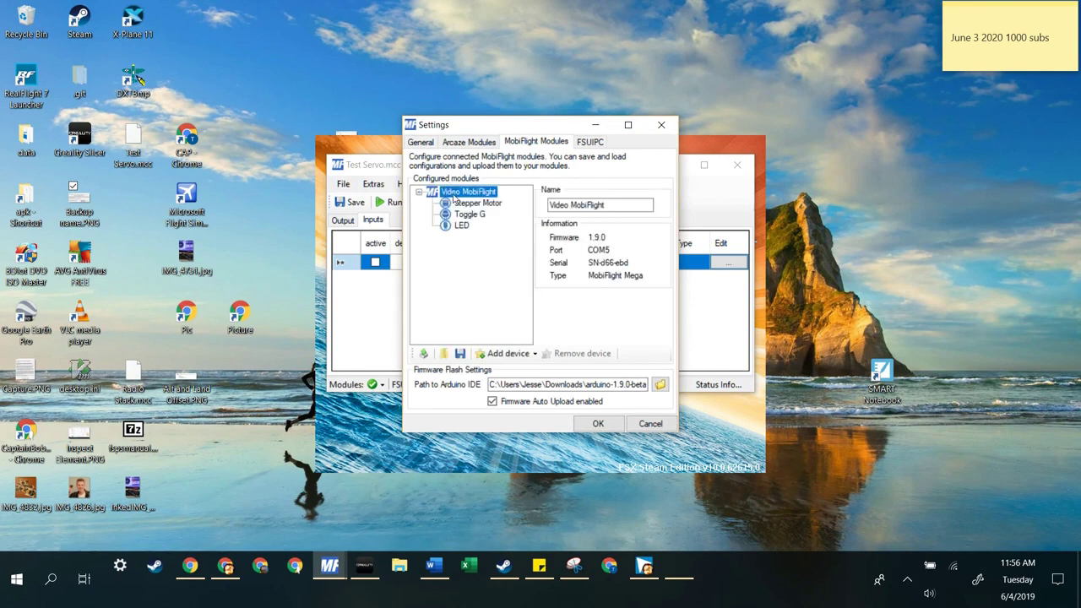
{"action": "left_click", "coordinate": [521, 356]}
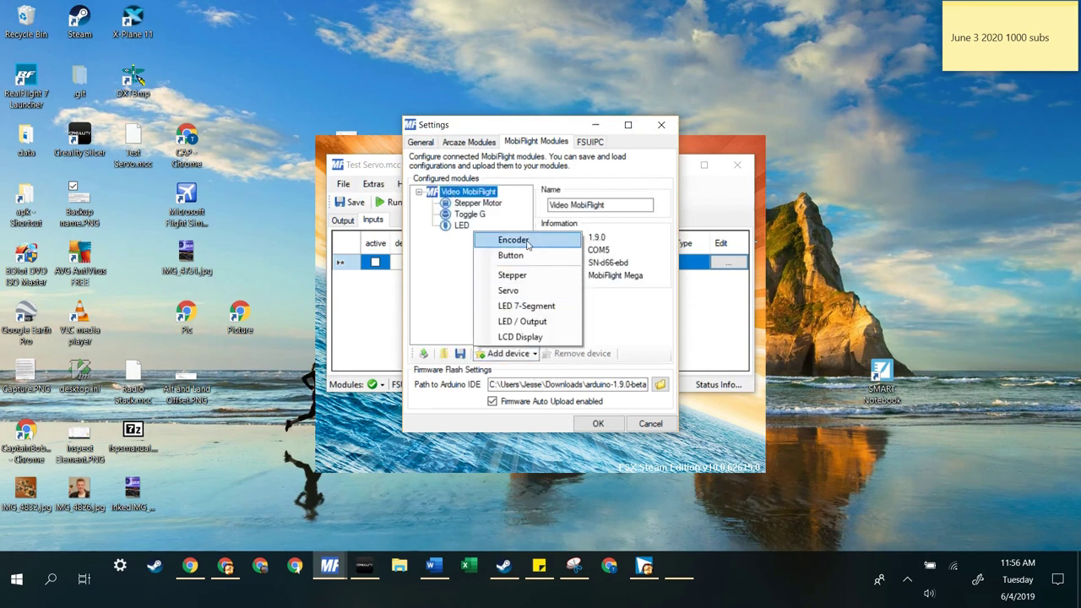
{"action": "left_click", "coordinate": [530, 243]}
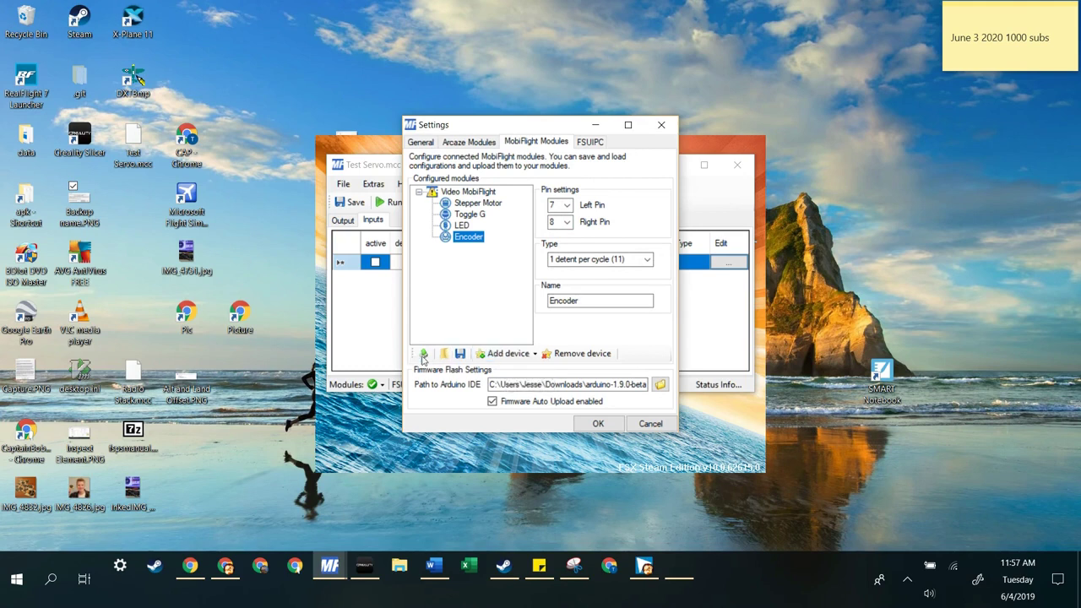
Step: Upload the new encoder configuration to the board and close Settings
{"action": "left_click", "coordinate": [423, 355]}
{"action": "left_click", "coordinate": [571, 329]}
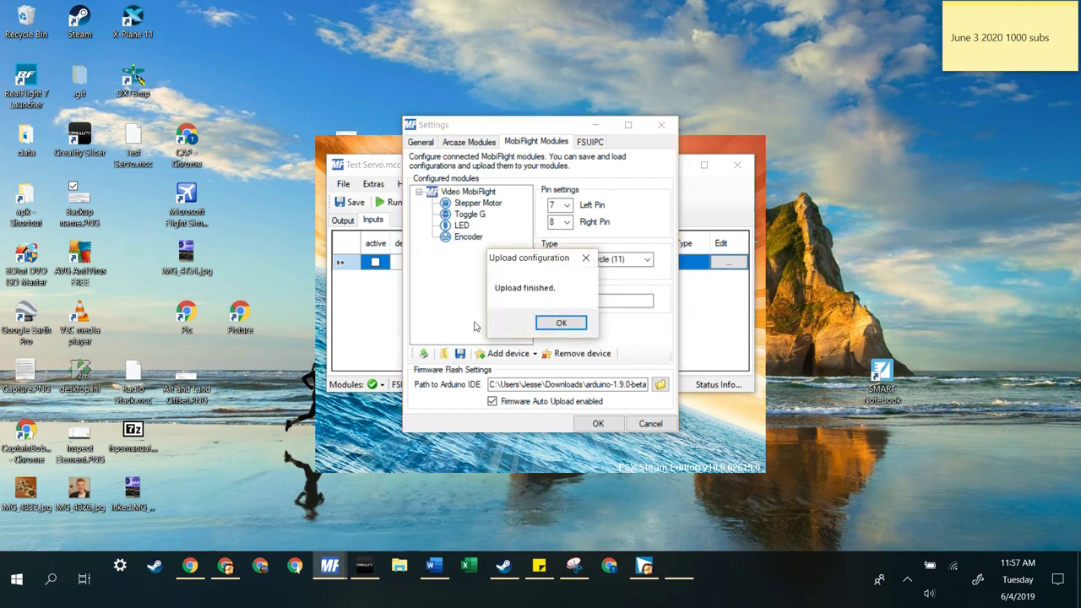
{"action": "left_click", "coordinate": [547, 325]}
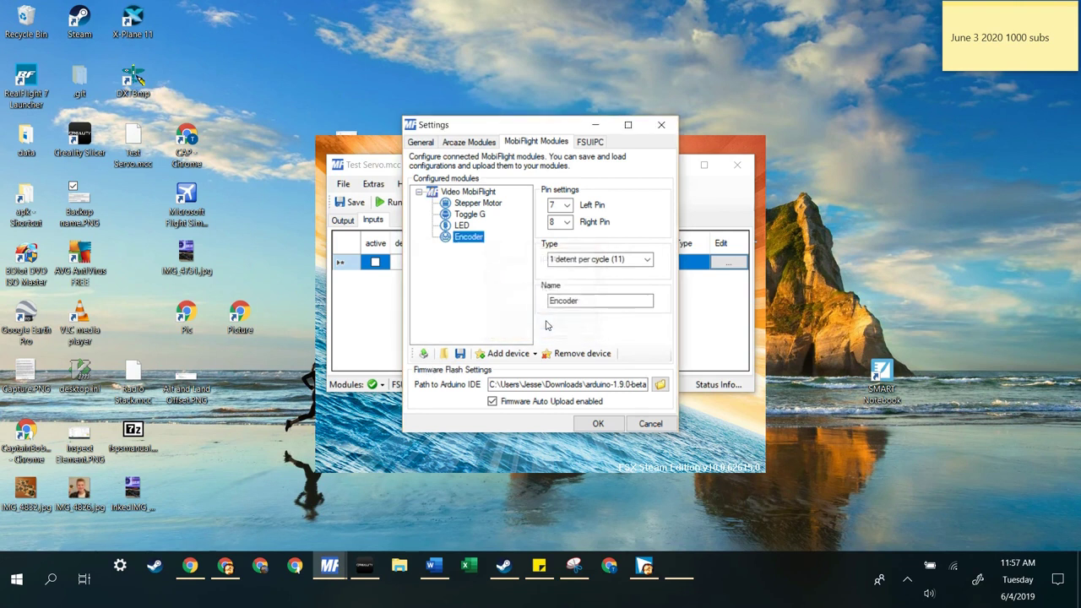
{"action": "left_click", "coordinate": [598, 424]}
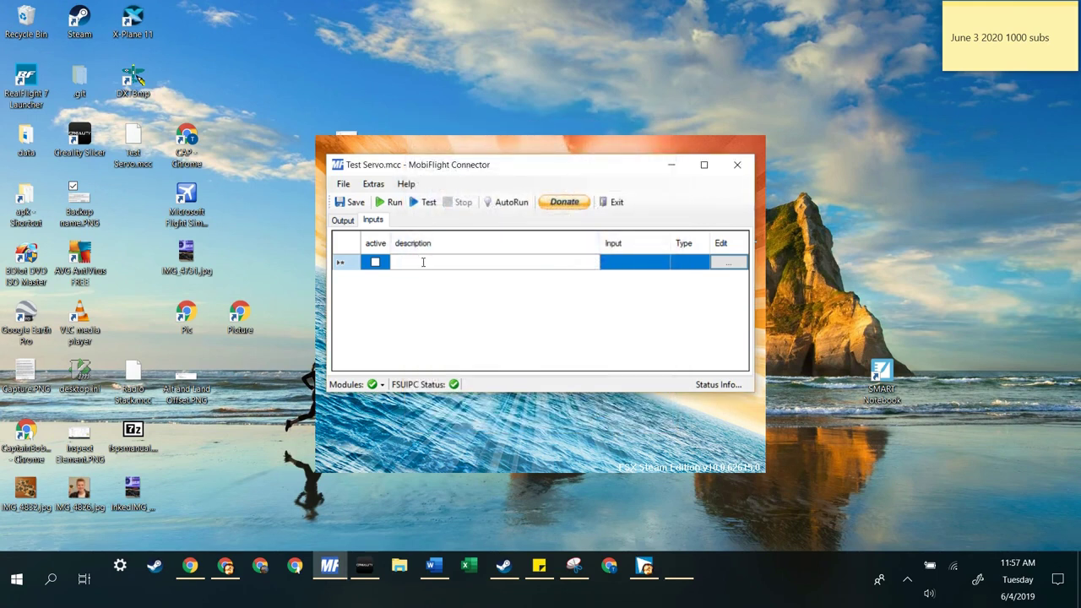
Step: Name the input 'Trim Wheel Encoder' and assign it the Video MobiFlight board's Encoder
{"action": "type", "text": "Trim Wheel Encoder"}
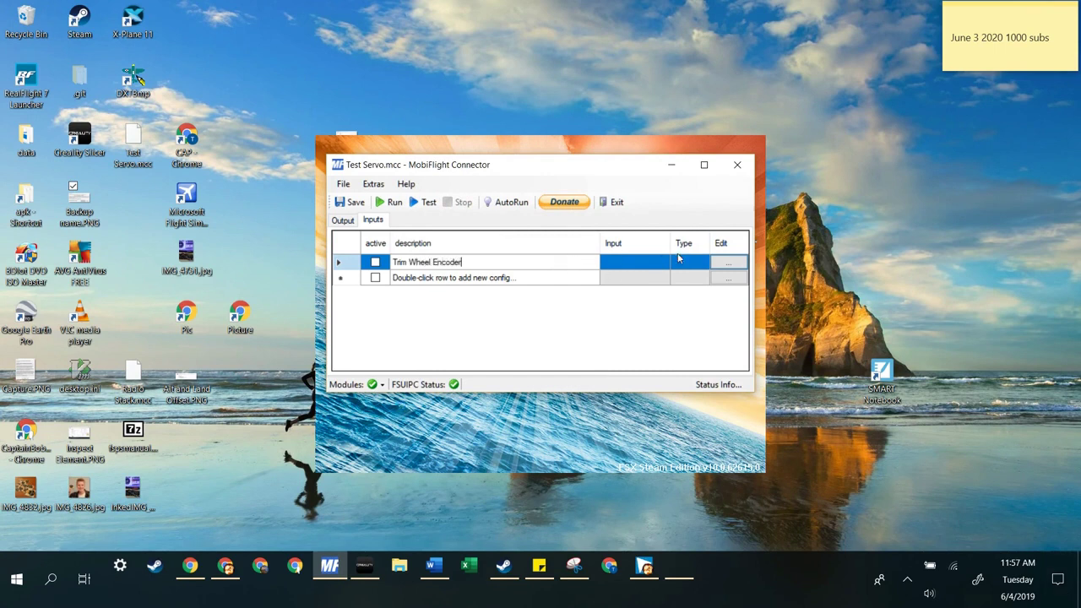
{"action": "left_click", "coordinate": [724, 264]}
{"action": "left_click", "coordinate": [724, 265]}
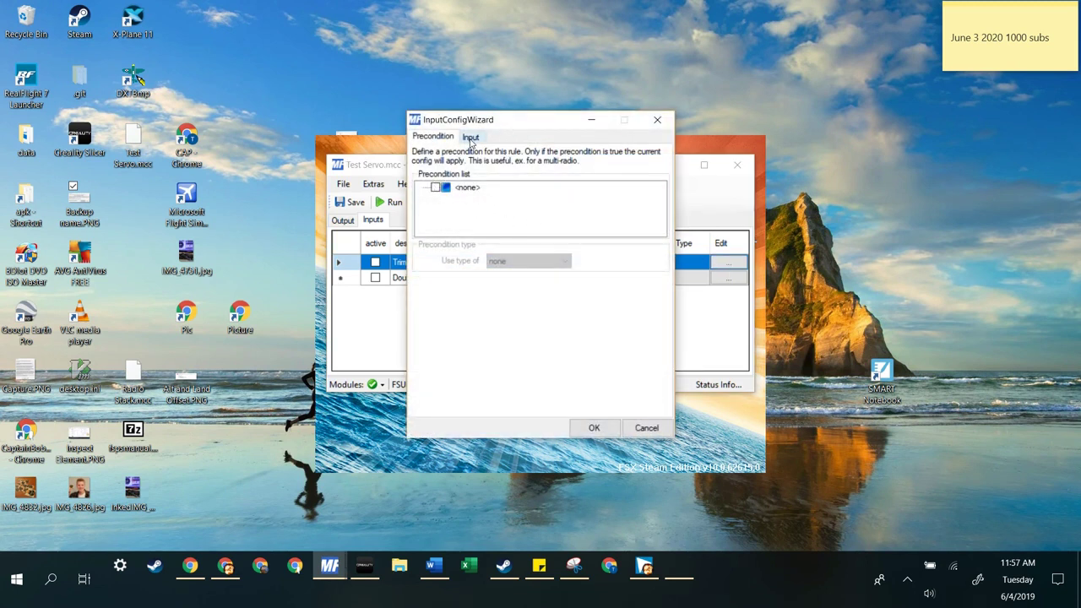
{"action": "left_click", "coordinate": [472, 138]}
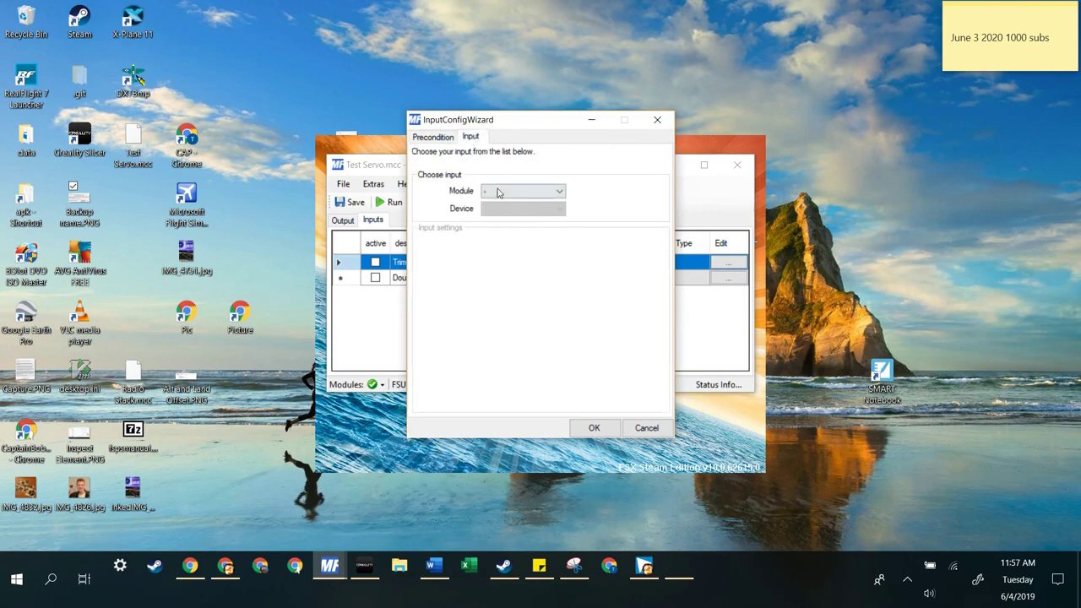
{"action": "left_click", "coordinate": [499, 192]}
{"action": "left_click", "coordinate": [516, 214]}
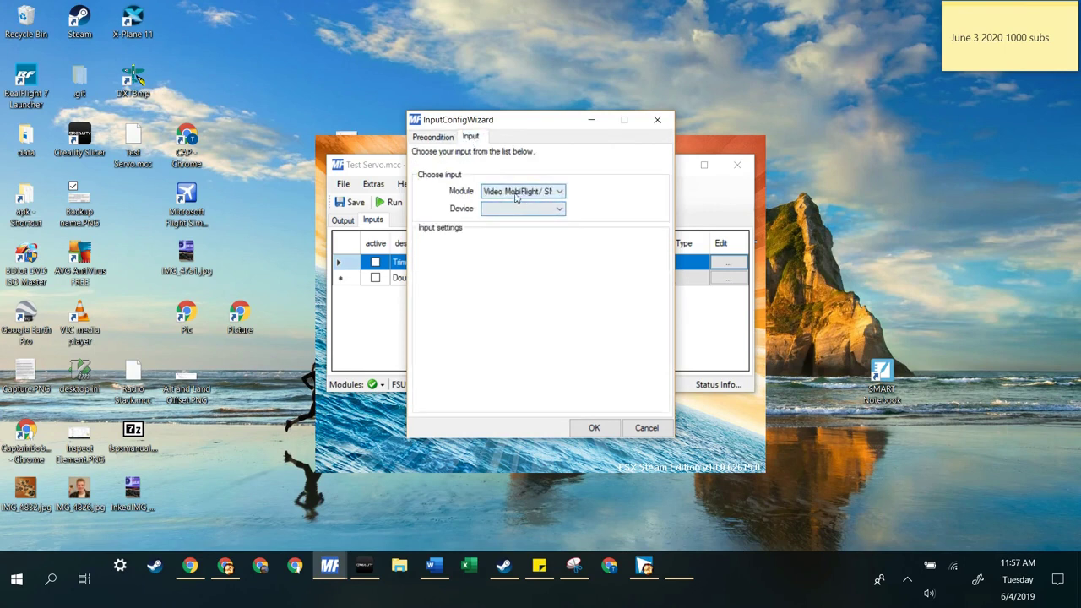
{"action": "left_click", "coordinate": [508, 232]}
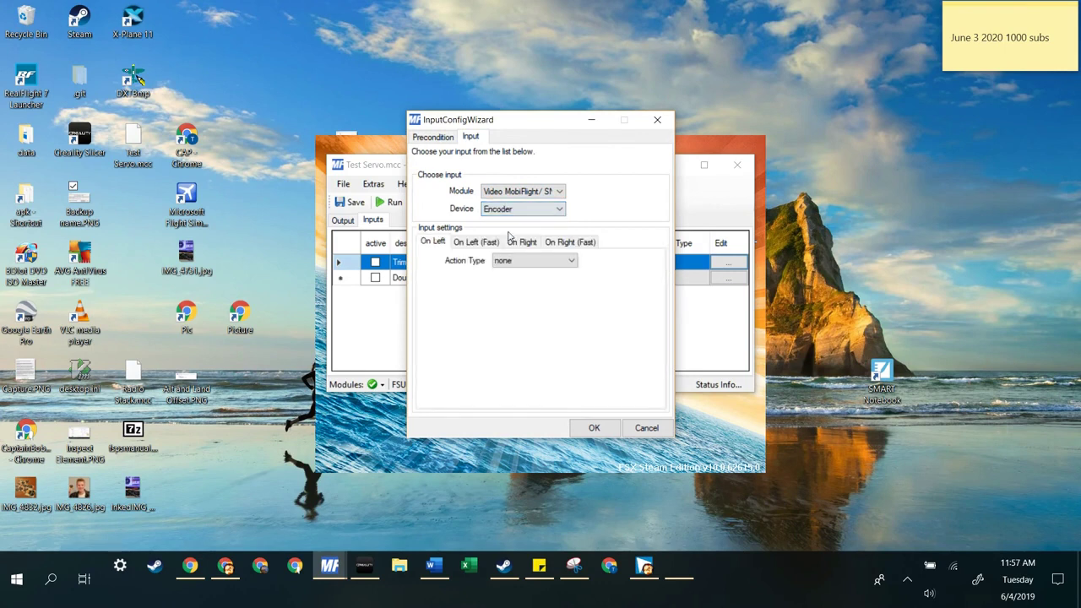
Step: Make left encoder turns send the ELEV_TRIM_UP simulator event
{"action": "scroll", "coordinate": [514, 265], "scroll_direction": "down", "scroll_amount": 1}
{"action": "left_click", "coordinate": [567, 264]}
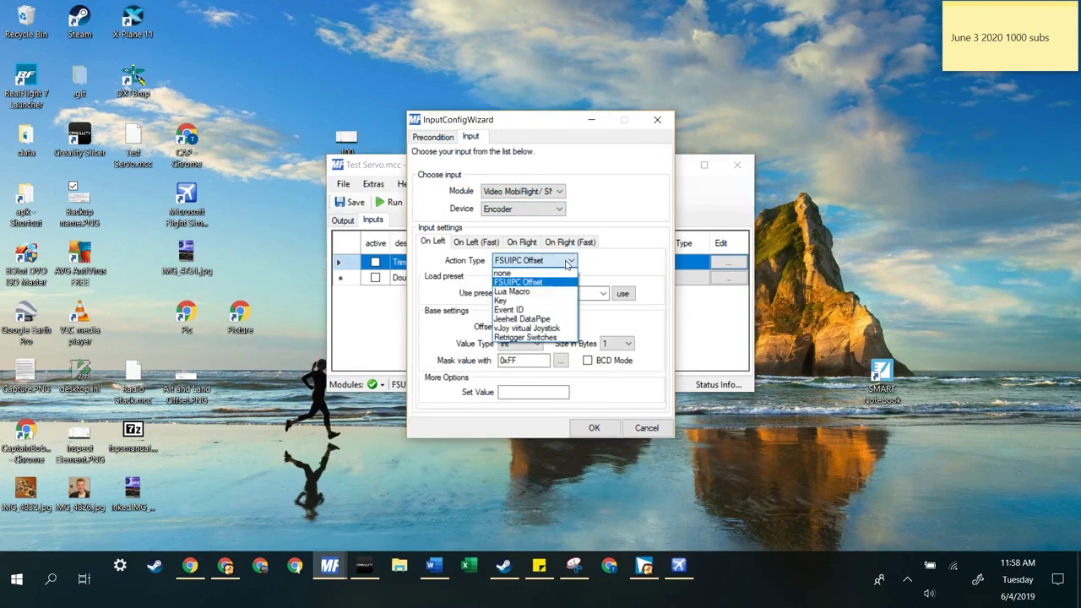
{"action": "left_click", "coordinate": [554, 310]}
{"action": "left_click", "coordinate": [627, 292]}
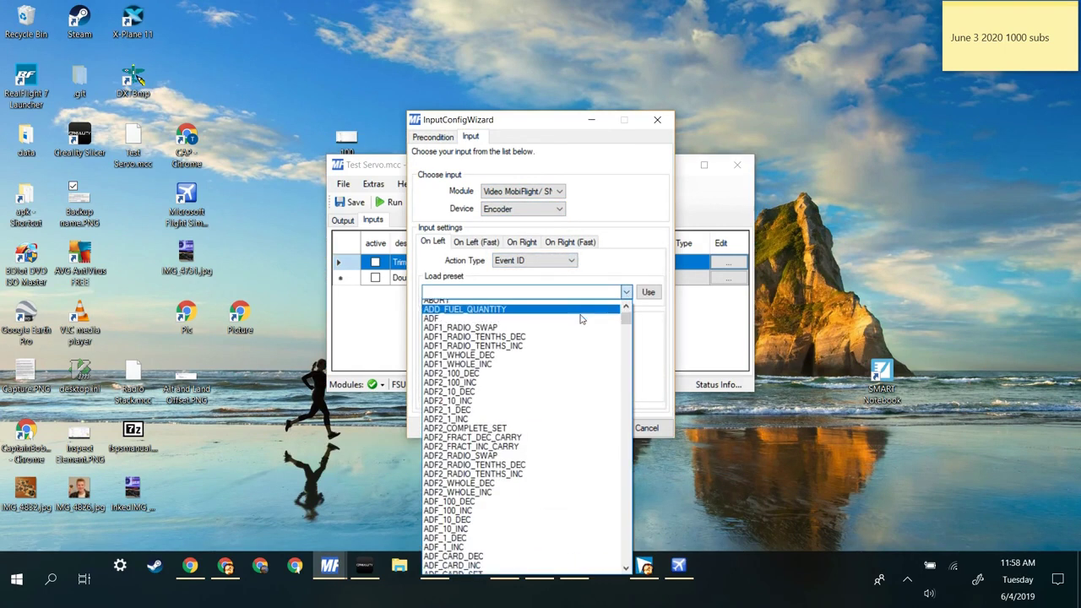
{"action": "scroll", "coordinate": [579, 355], "scroll_direction": "down", "scroll_amount": 5}
{"action": "left_click_drag", "start_coordinate": [627, 334], "coordinate": [627, 385]}
{"action": "scroll", "coordinate": [494, 460], "scroll_direction": "down", "scroll_amount": 2}
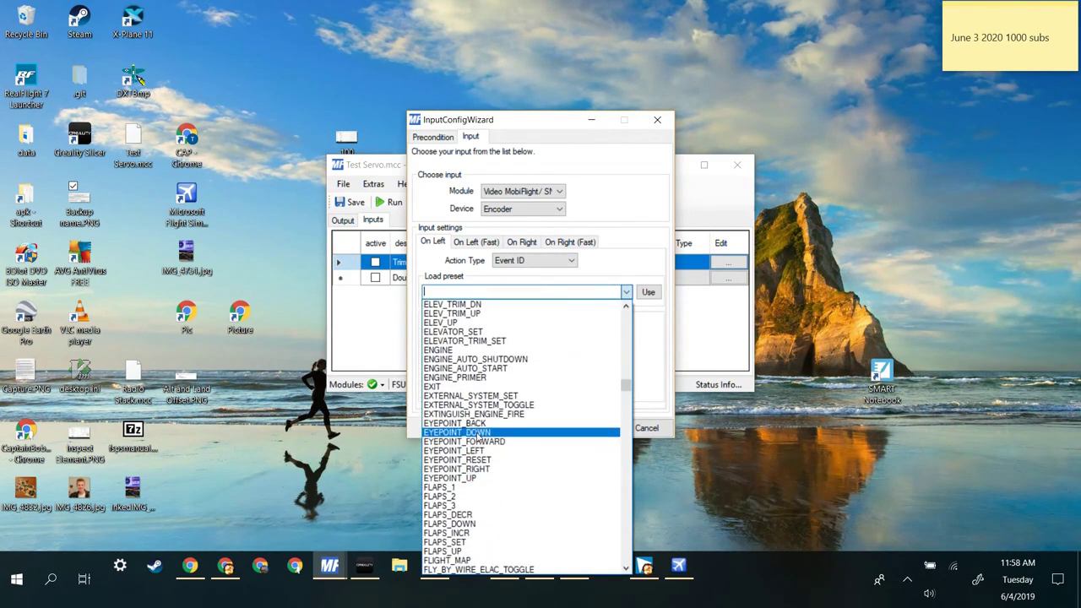
{"action": "scroll", "coordinate": [483, 372], "scroll_direction": "up", "scroll_amount": 1}
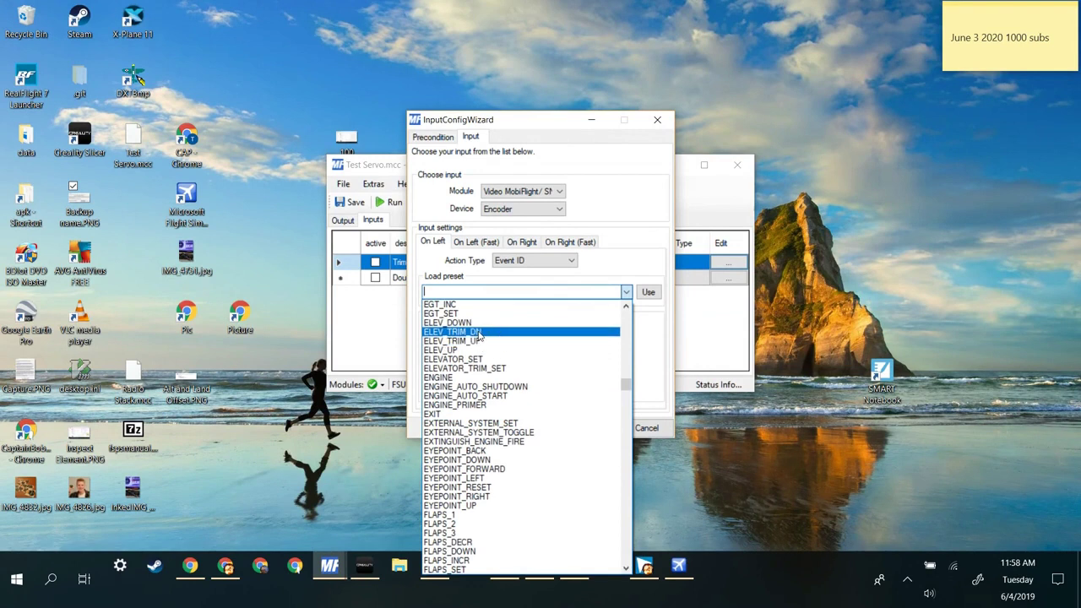
{"action": "left_click", "coordinate": [482, 340]}
Step: Make right encoder turns send ELEV_TRIM_DN and save the input
{"action": "left_click", "coordinate": [524, 243]}
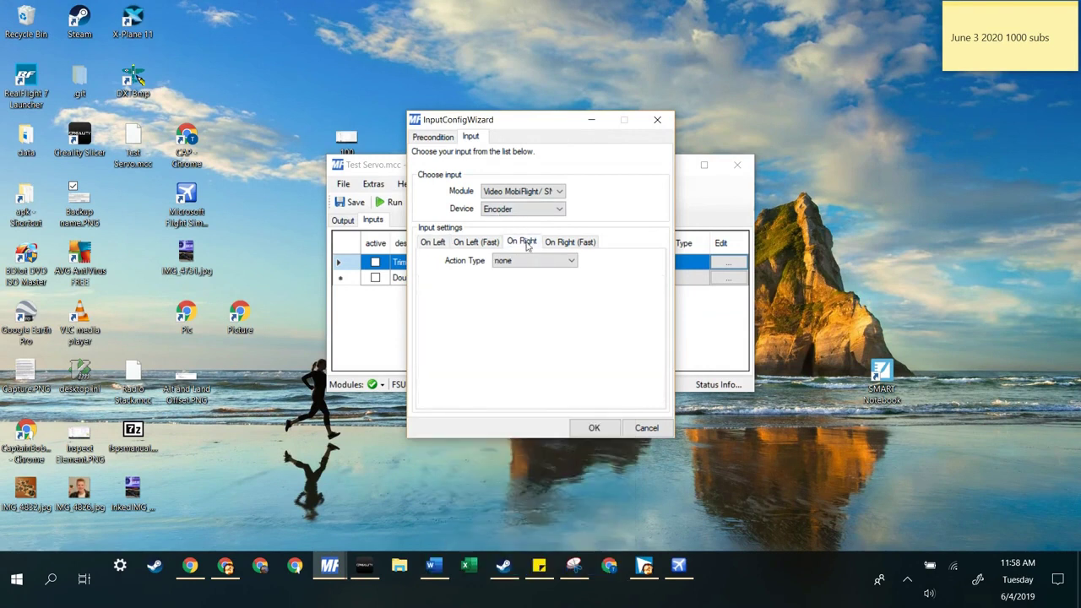
{"action": "left_click", "coordinate": [571, 262]}
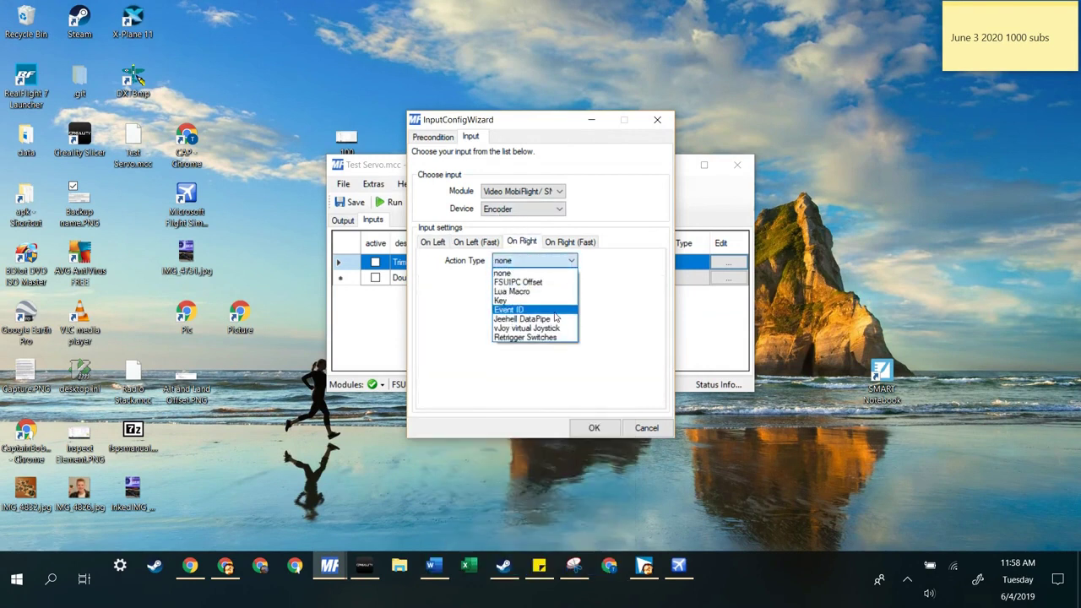
{"action": "left_click", "coordinate": [554, 311]}
{"action": "left_click", "coordinate": [627, 293]}
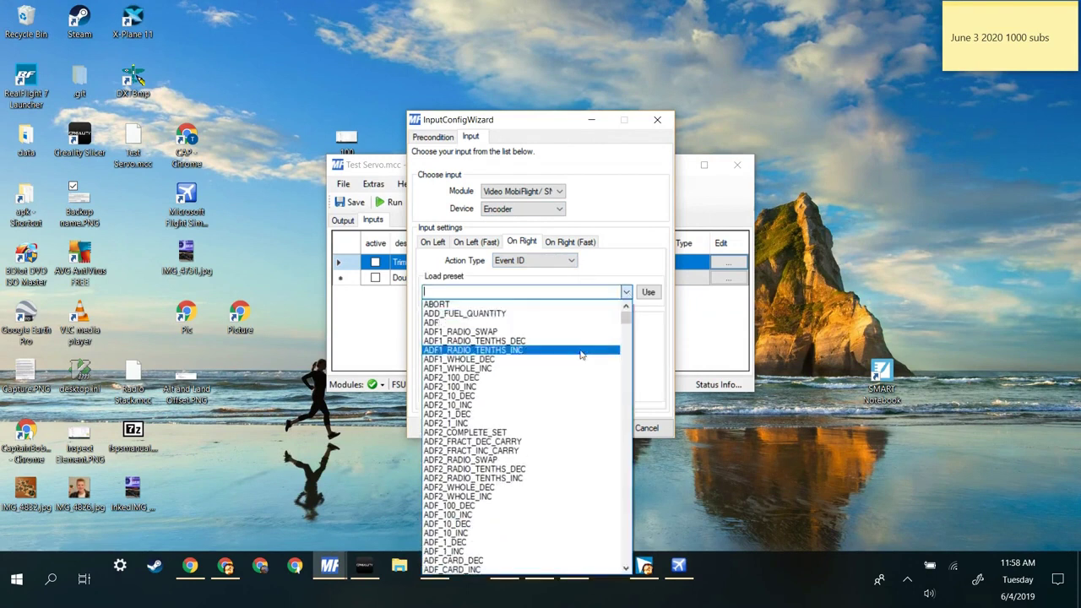
{"action": "scroll", "coordinate": [475, 320], "scroll_direction": "down", "scroll_amount": 10}
{"action": "left_click", "coordinate": [461, 304]}
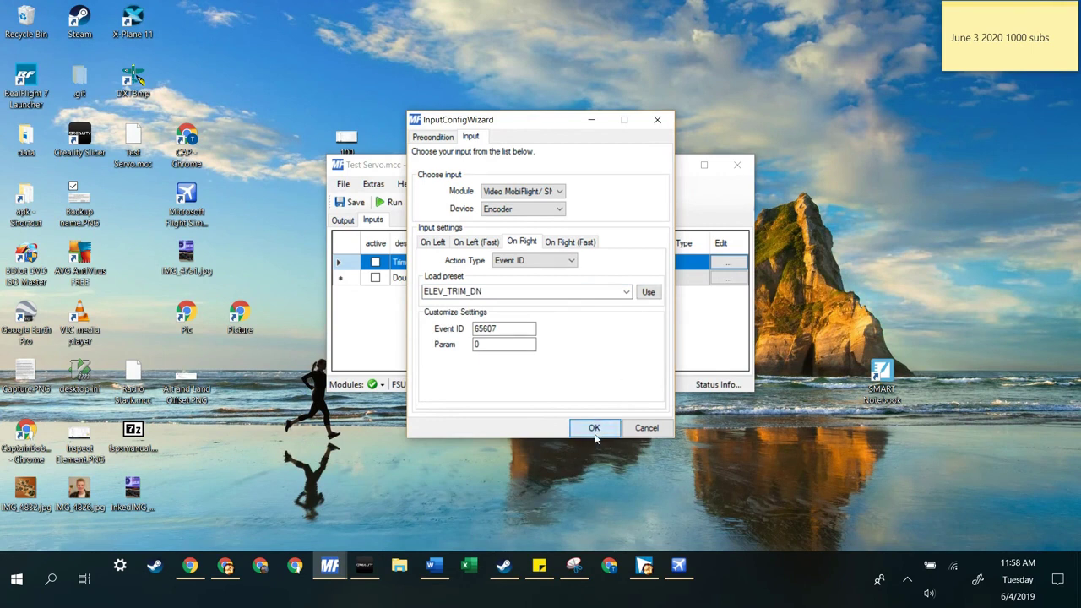
{"action": "left_click", "coordinate": [594, 428]}
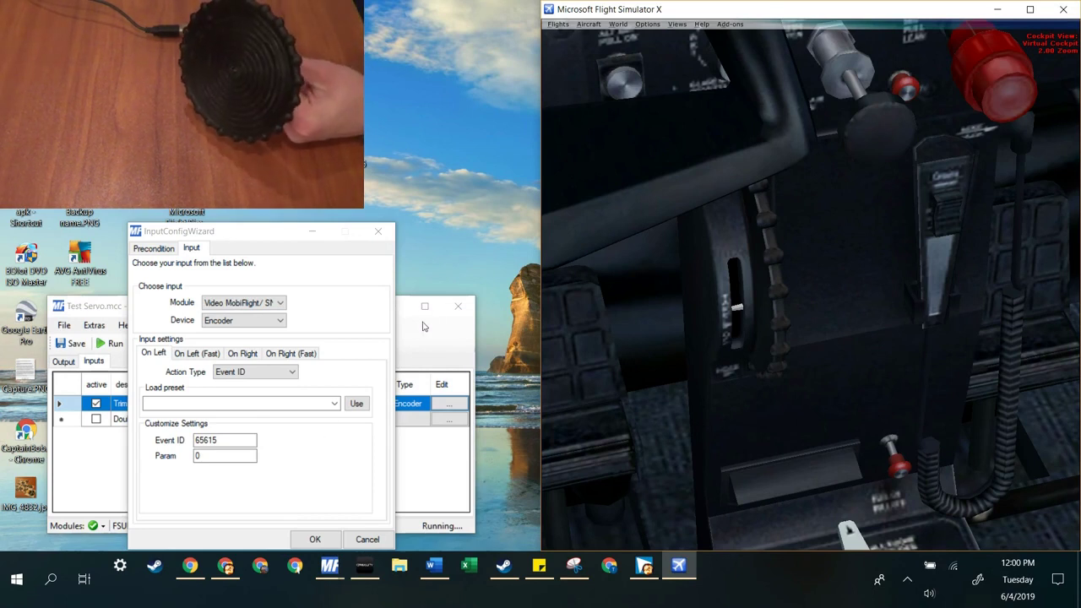
Step: Close the encoder configuration, try the trim in FSX, then return to MobiFlight's Extras menu
{"action": "left_click", "coordinate": [377, 232]}
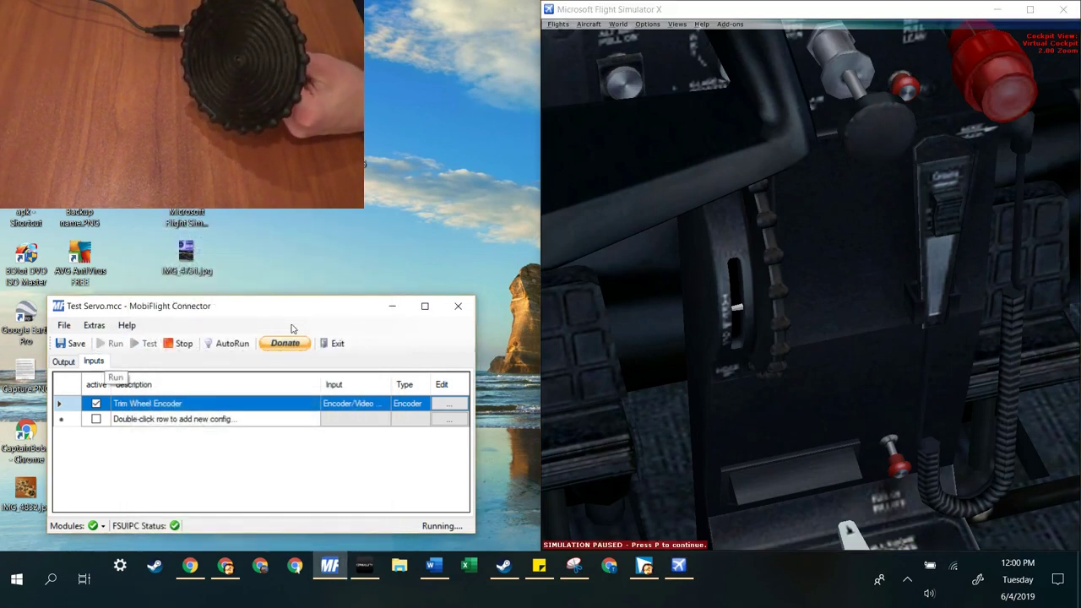
{"action": "left_click", "coordinate": [778, 292]}
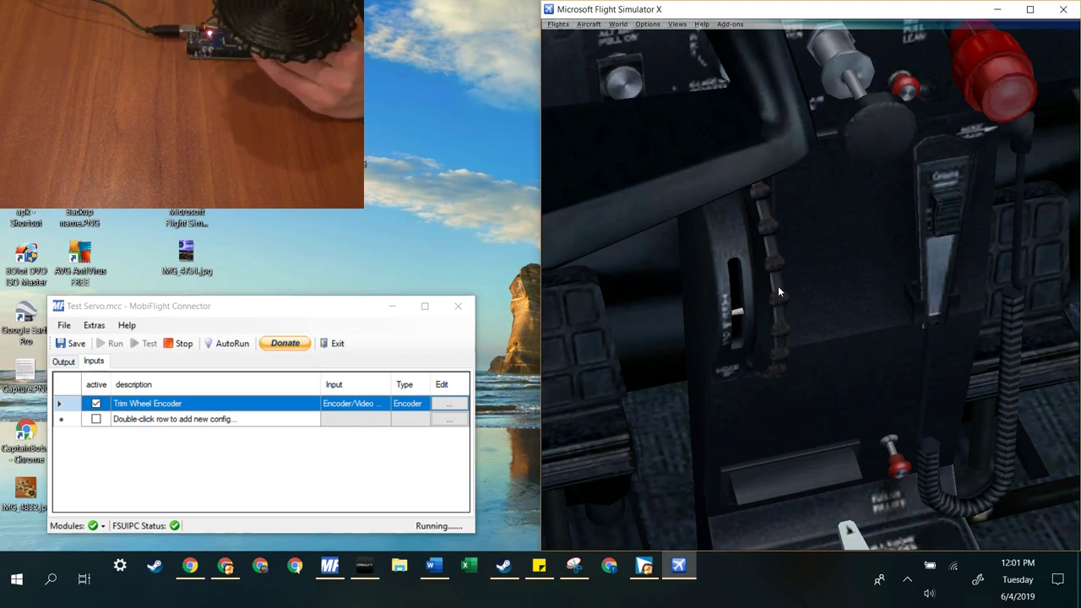
{"action": "left_click", "coordinate": [442, 410]}
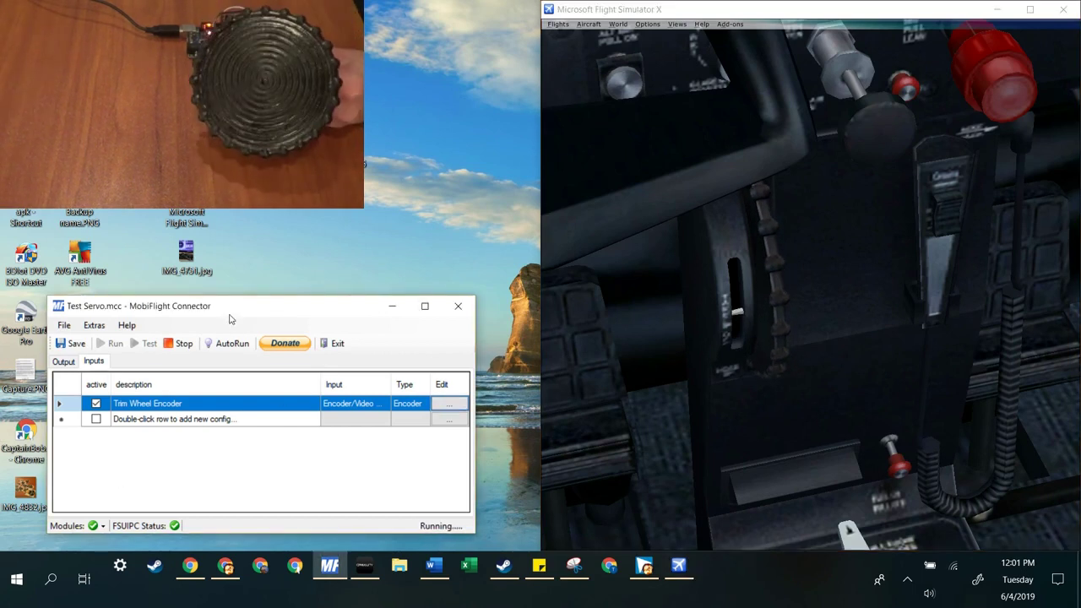
{"action": "left_click", "coordinate": [94, 325]}
Step: Set the Video MobiFlight board's Encoder to 2 detents per cycle (01, 10)
{"action": "left_click", "coordinate": [112, 360]}
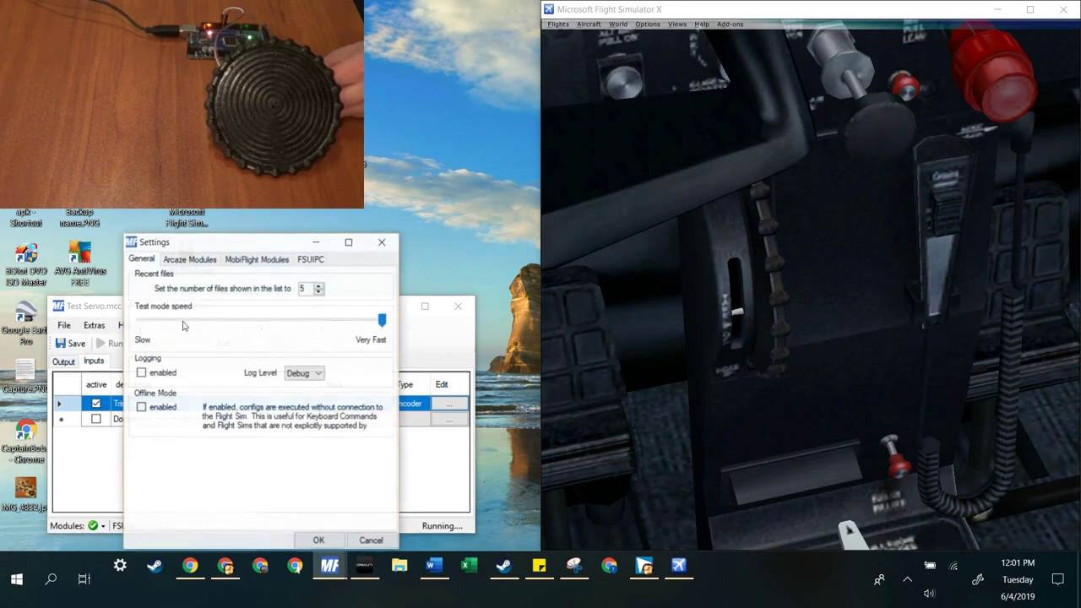
{"action": "left_click", "coordinate": [250, 260]}
{"action": "left_click", "coordinate": [188, 311]}
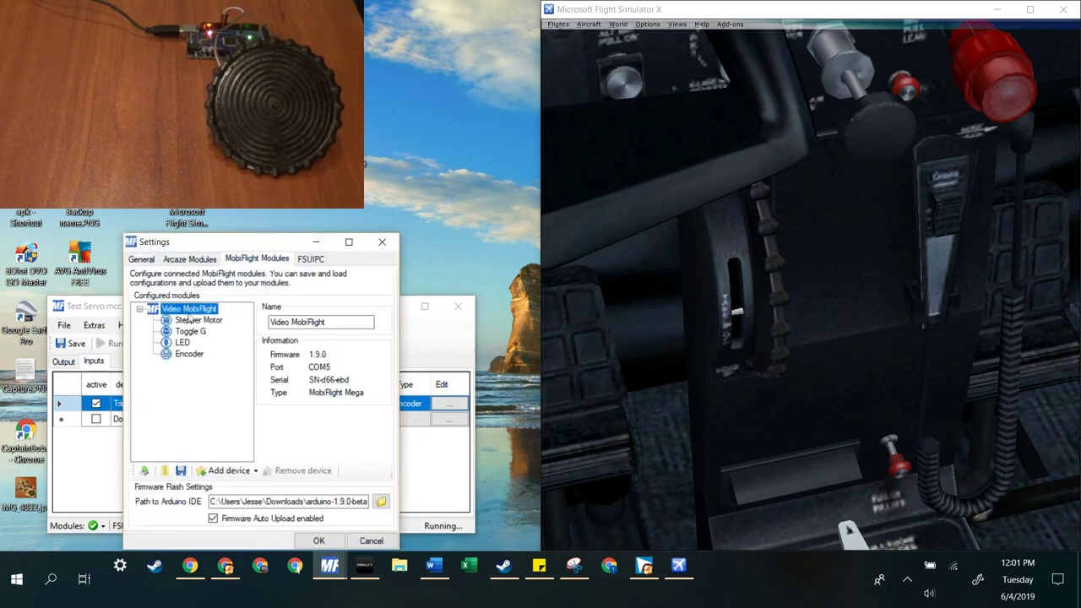
{"action": "left_click", "coordinate": [187, 354]}
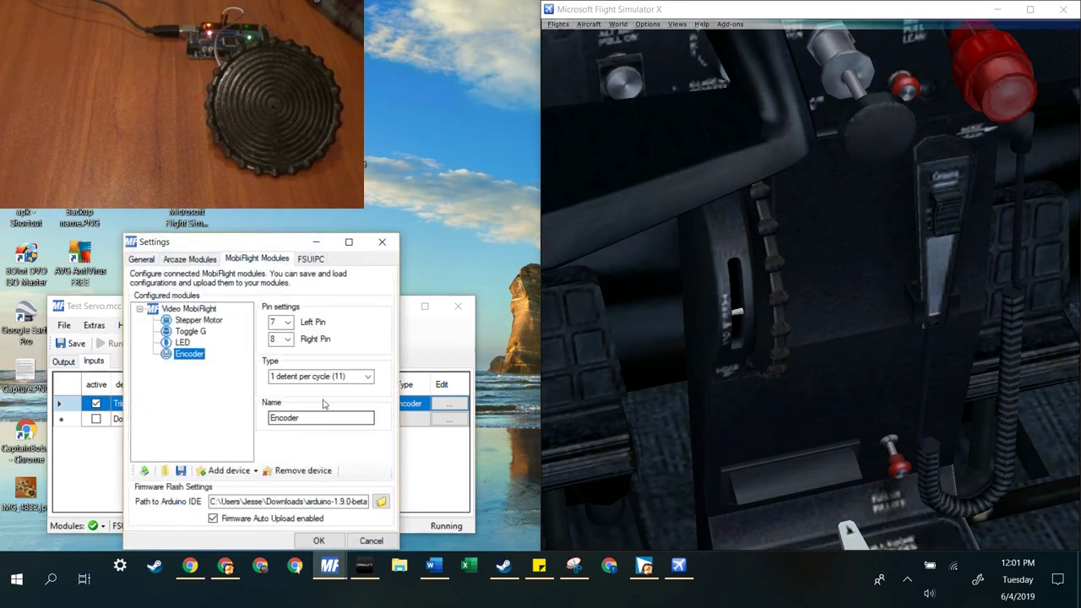
{"action": "left_click", "coordinate": [338, 376]}
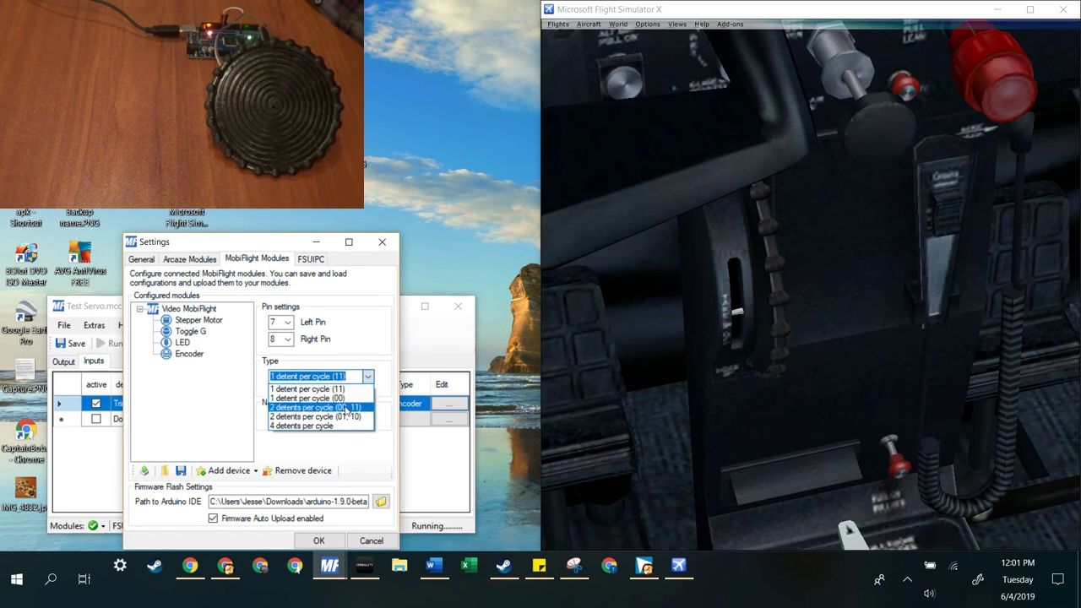
{"action": "left_click", "coordinate": [344, 417]}
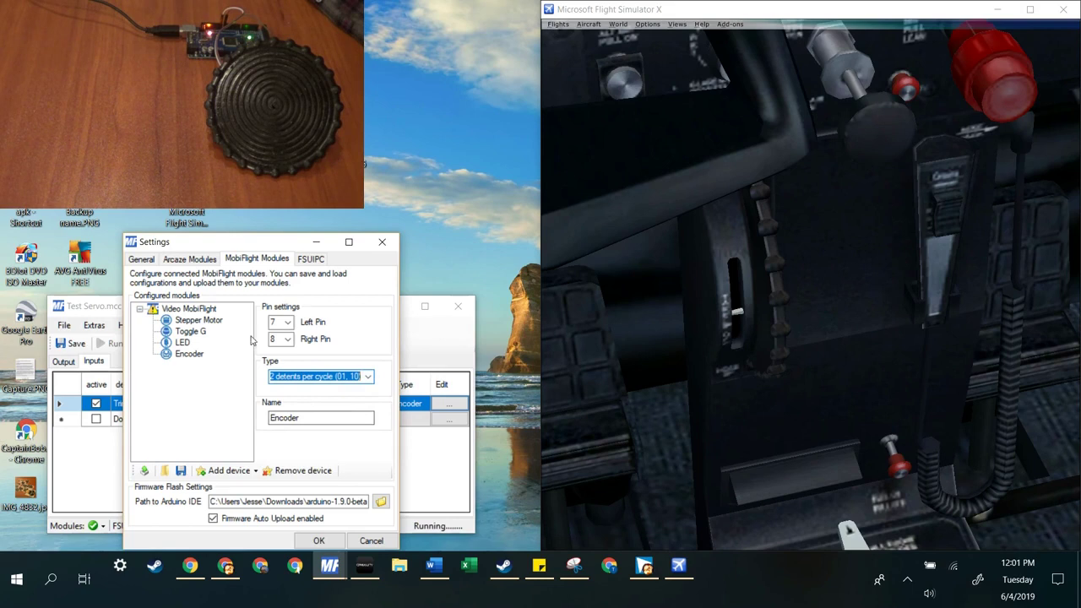
Step: Upload the updated configuration to the board and close Settings
{"action": "left_click", "coordinate": [144, 470]}
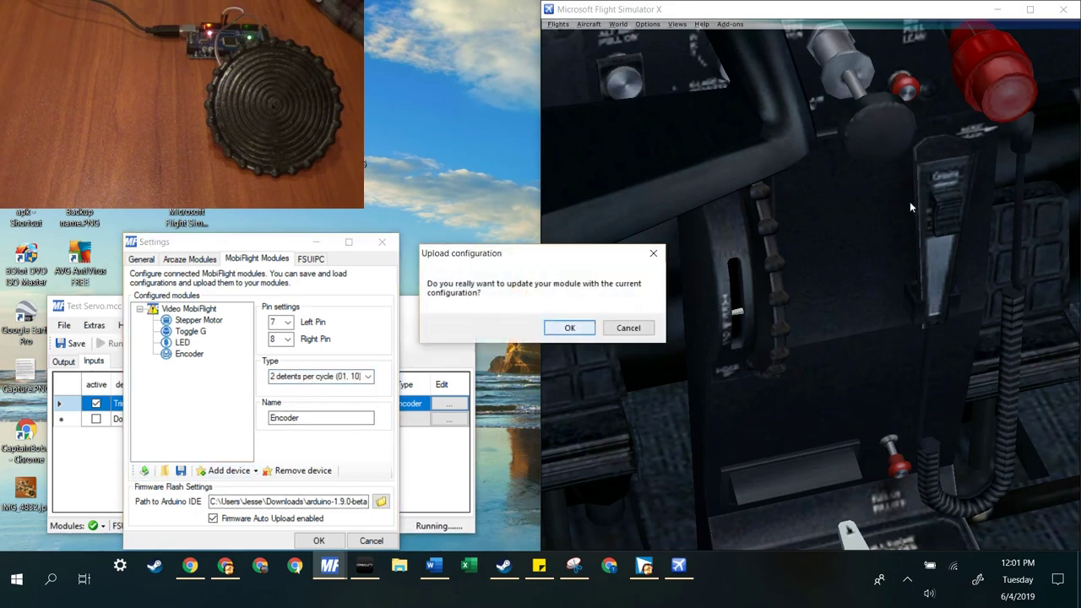
{"action": "left_click", "coordinate": [574, 331]}
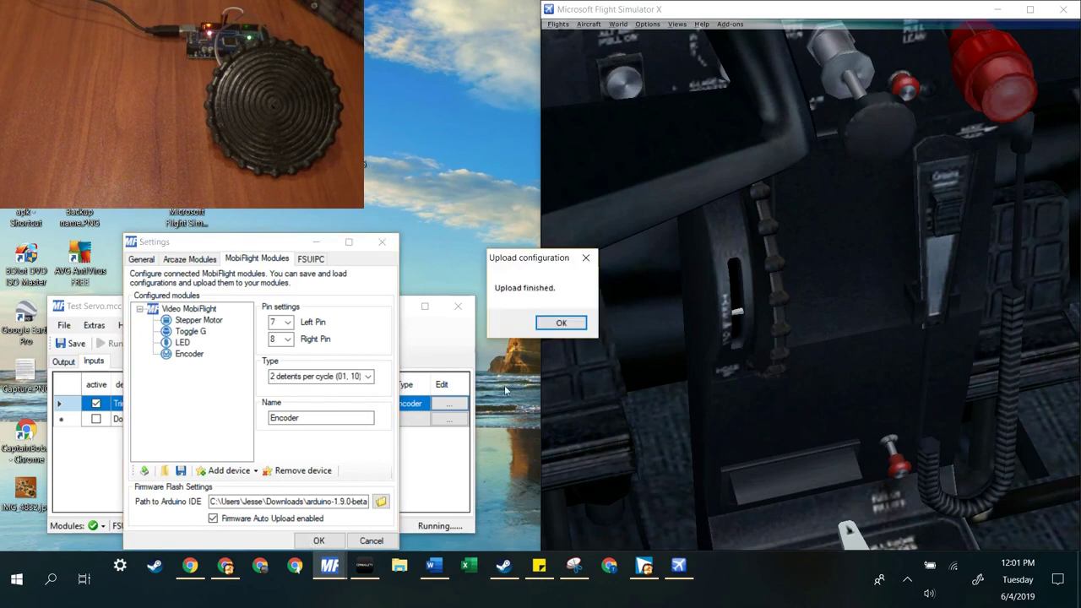
{"action": "left_click", "coordinate": [561, 323]}
{"action": "key", "text": "Return"}
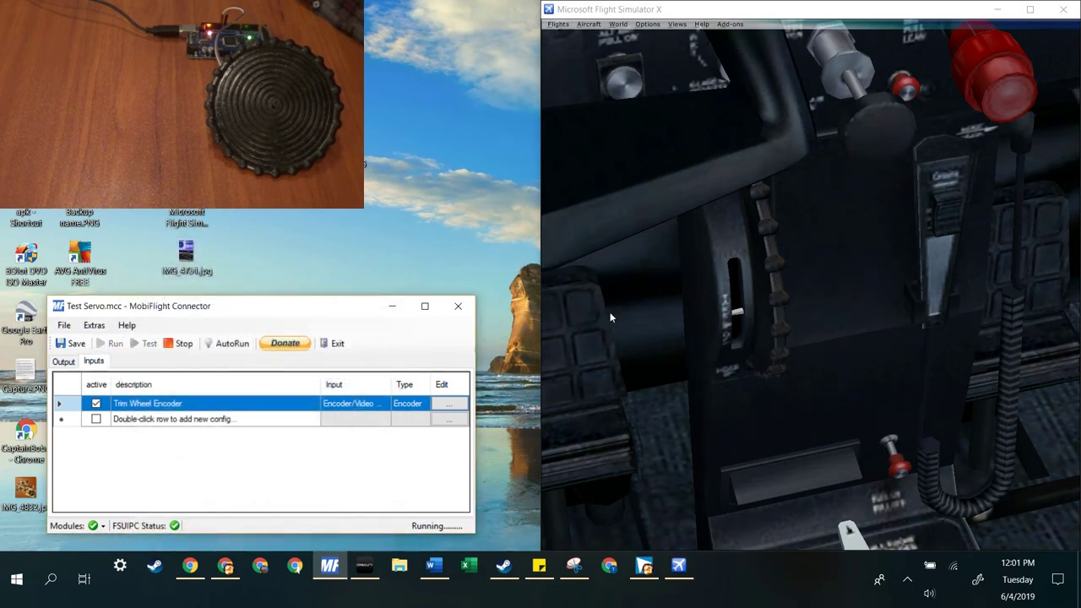
Step: Bring Flight Simulator X forward to watch the trim wheel respond to the encoder
{"action": "left_click", "coordinate": [611, 318]}
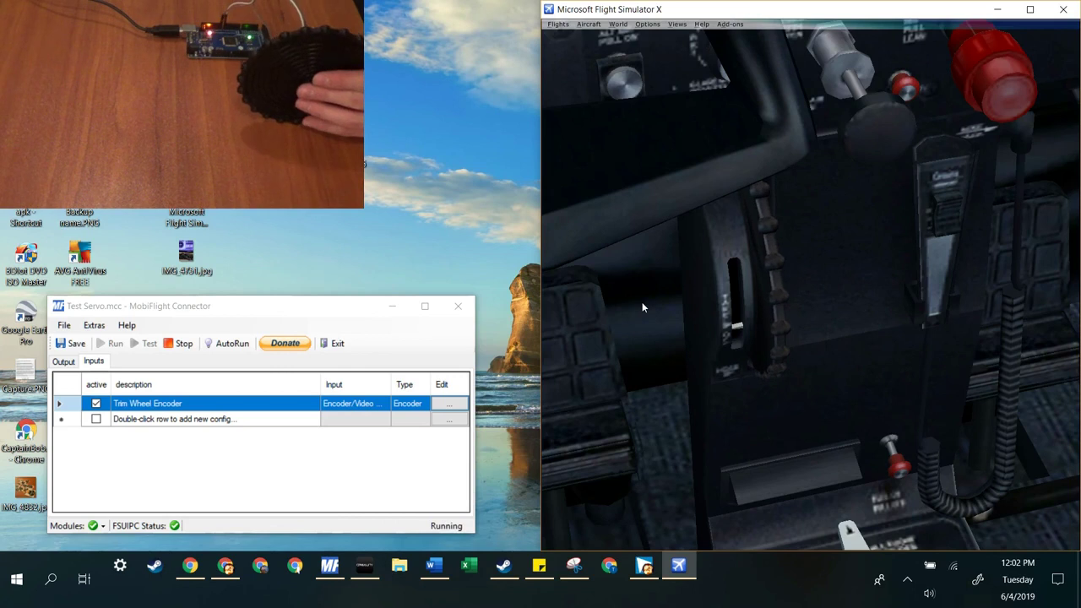
Step: Check the Trim Wheel Encoder's left and right turn events unchanged, then return to the simulator
{"action": "left_click", "coordinate": [449, 404]}
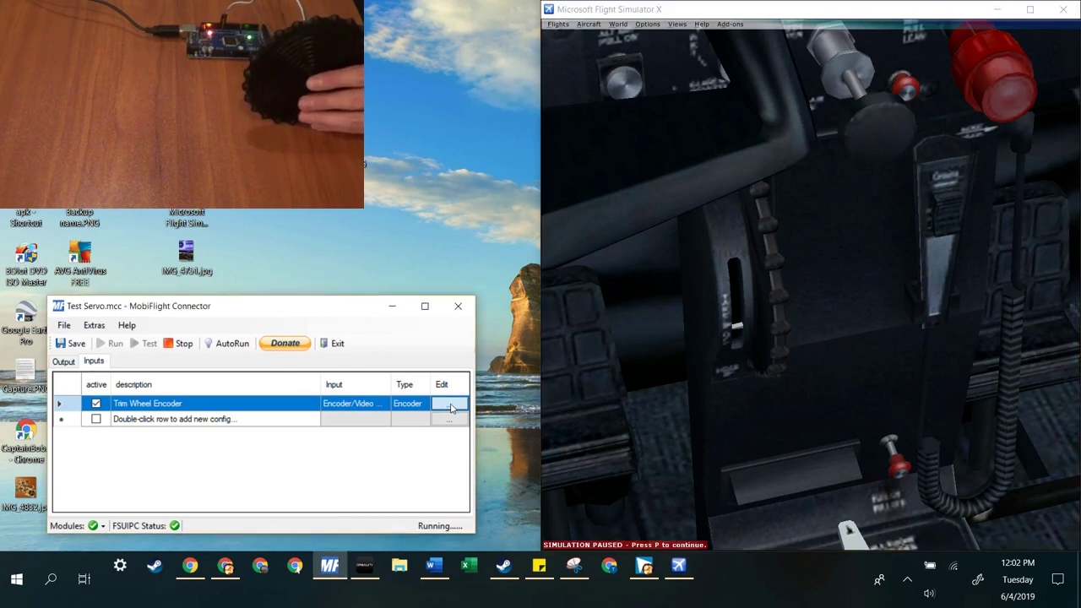
{"action": "left_click_drag", "start_coordinate": [296, 231], "coordinate": [315, 129]}
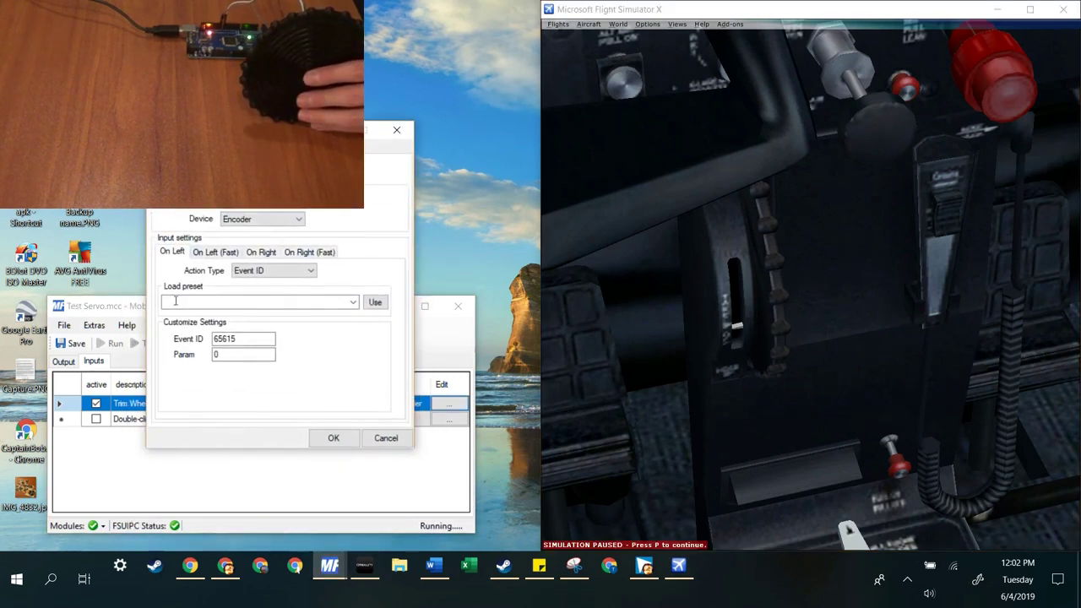
{"action": "left_click", "coordinate": [261, 252]}
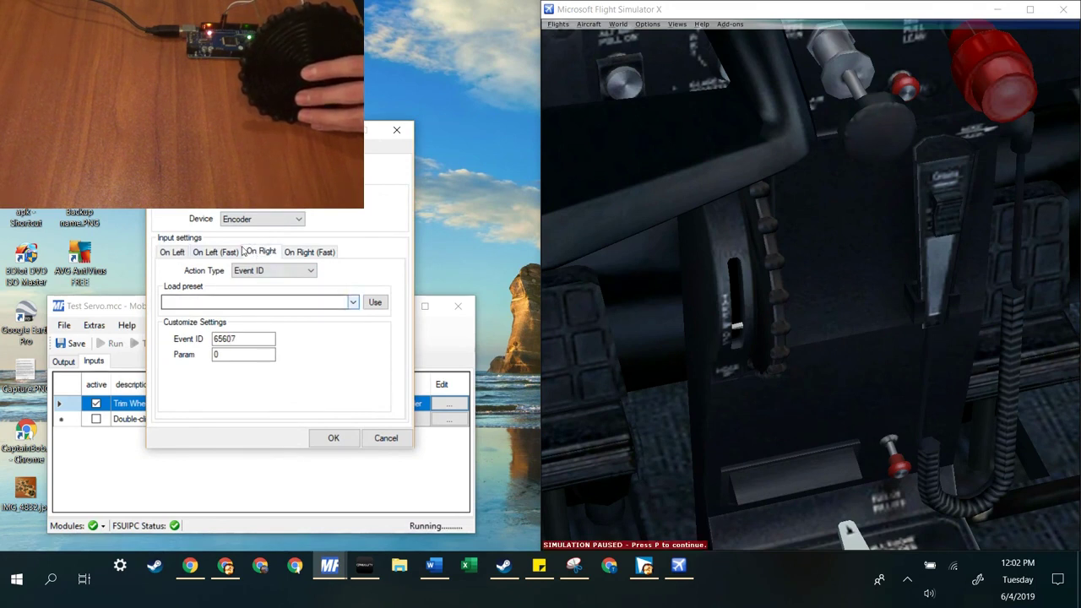
{"action": "left_click", "coordinate": [352, 302]}
{"action": "scroll", "coordinate": [327, 422], "scroll_direction": "down", "scroll_amount": 3}
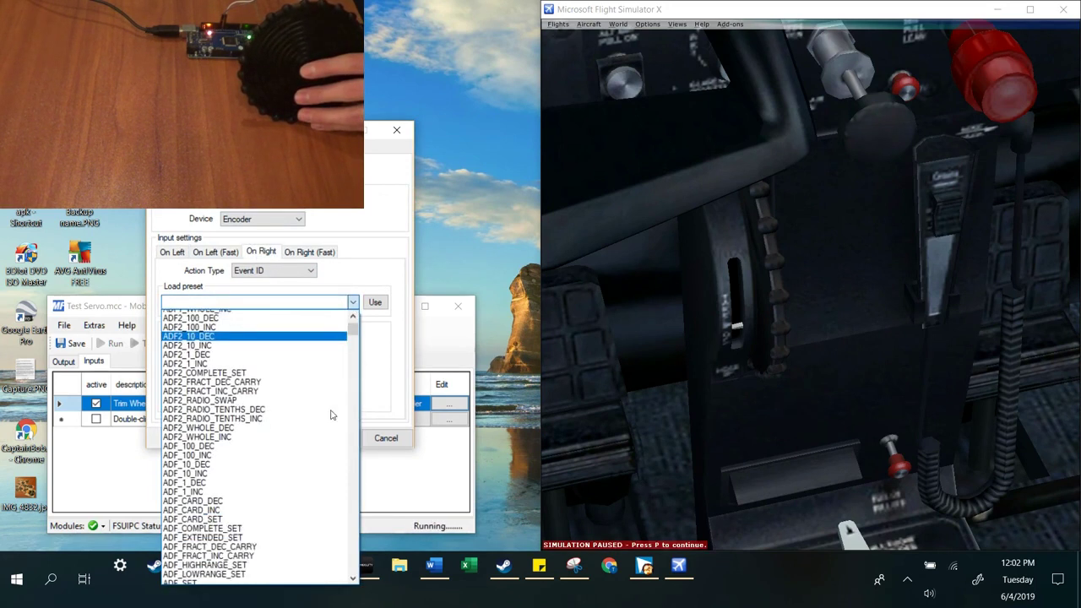
{"action": "left_click", "coordinate": [181, 256]}
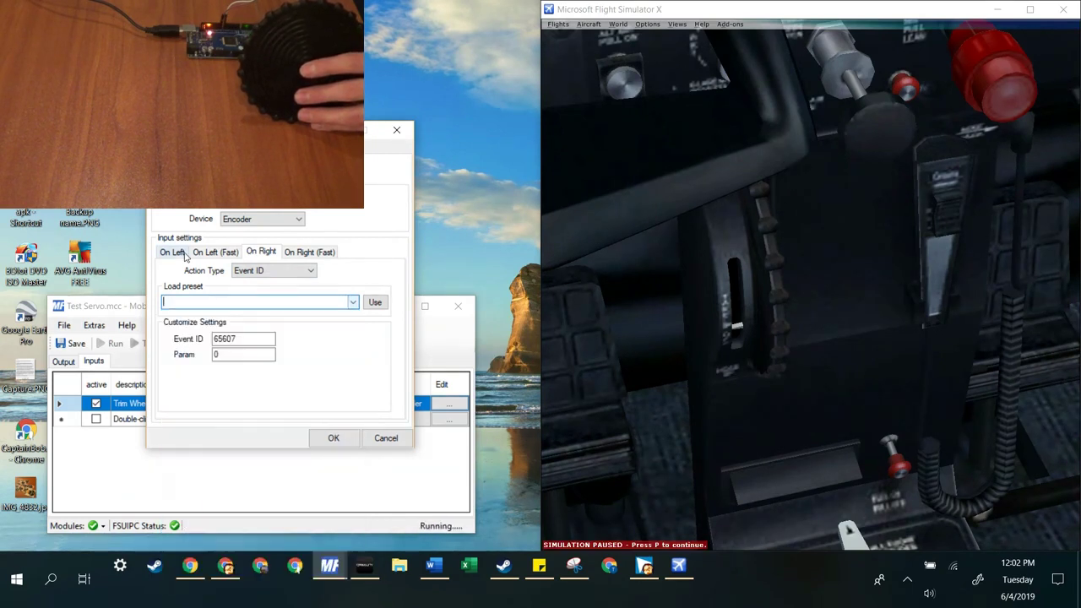
{"action": "left_click", "coordinate": [175, 257]}
{"action": "left_click", "coordinate": [263, 253]}
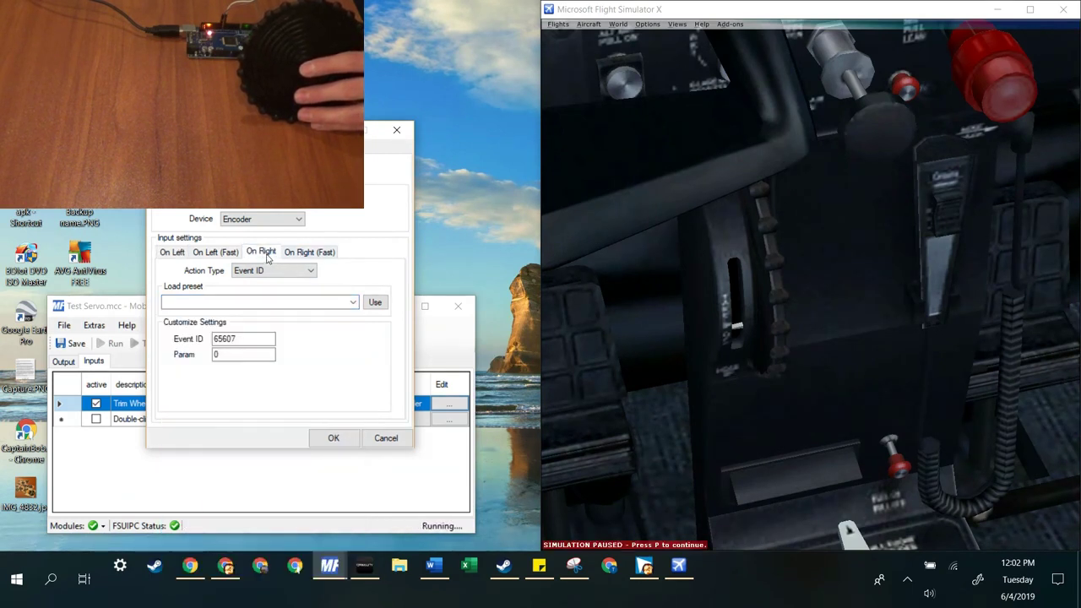
{"action": "left_click", "coordinate": [344, 441]}
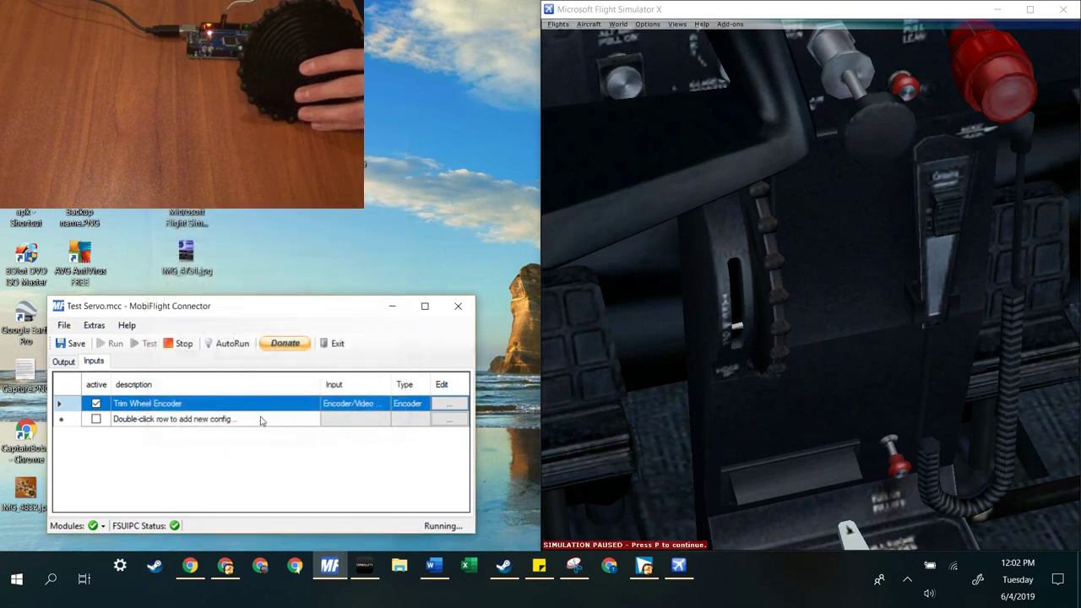
{"action": "left_click", "coordinate": [909, 249]}
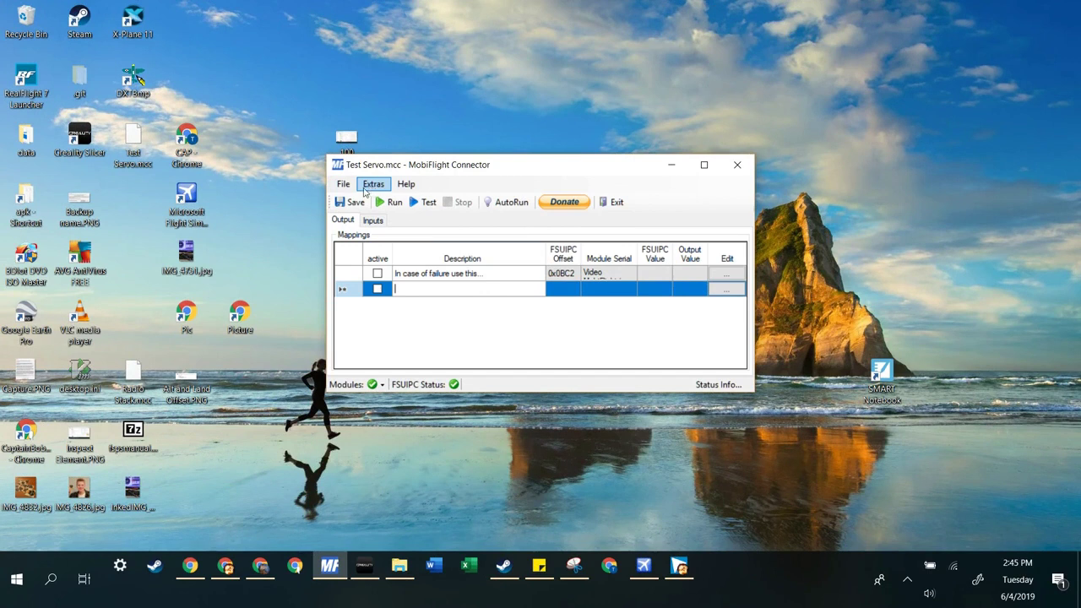
Step: Add a Servo device on pin 20 to the Video MobiFlight board
{"action": "left_click", "coordinate": [365, 184]}
{"action": "left_click", "coordinate": [388, 218]}
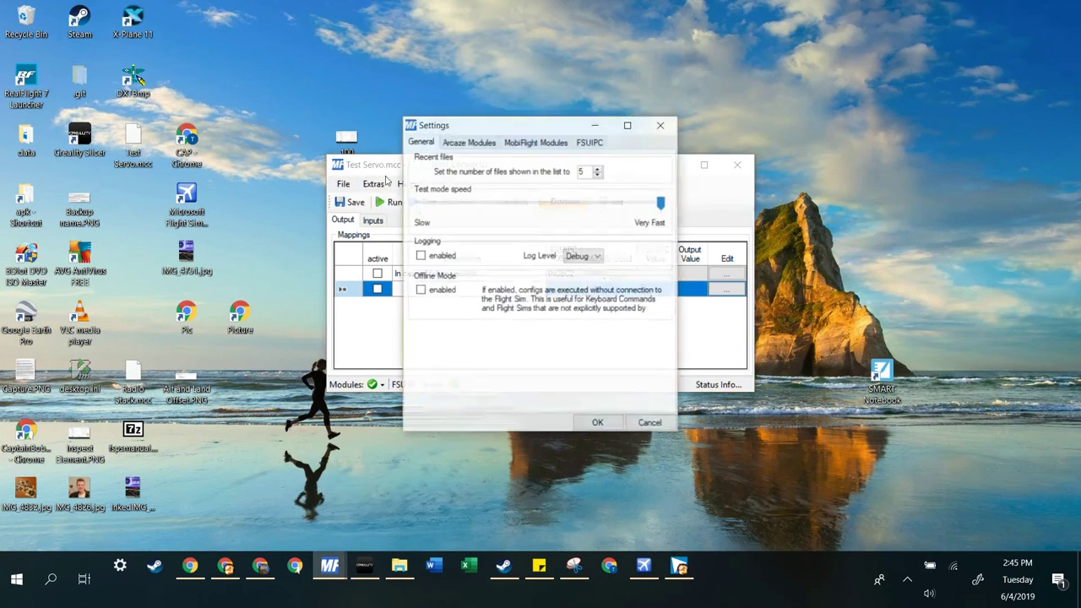
{"action": "left_click", "coordinate": [534, 143]}
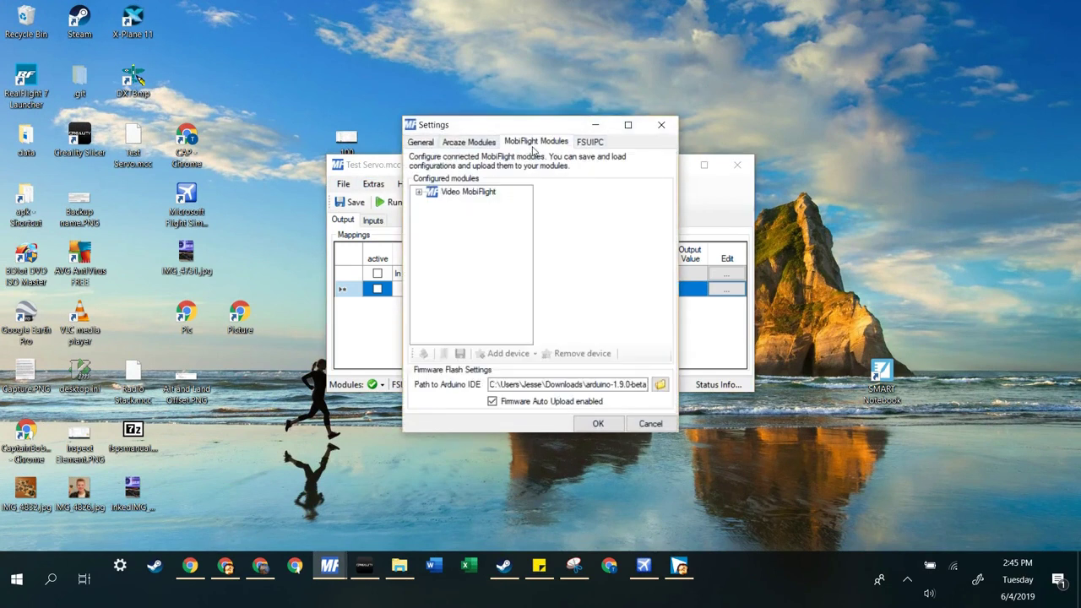
{"action": "double_click", "coordinate": [456, 193]}
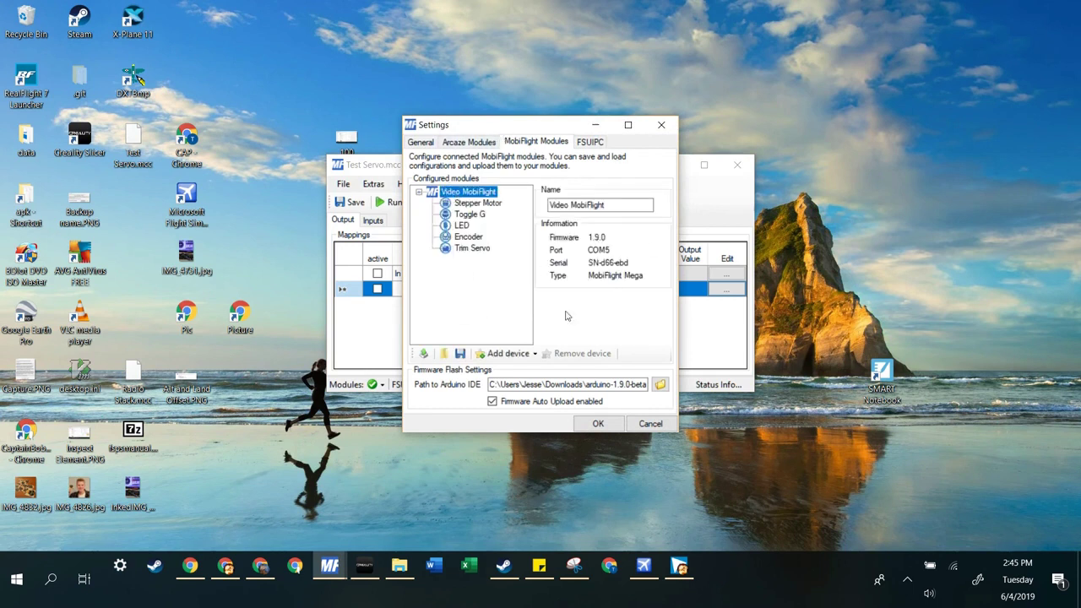
{"action": "left_click", "coordinate": [507, 353]}
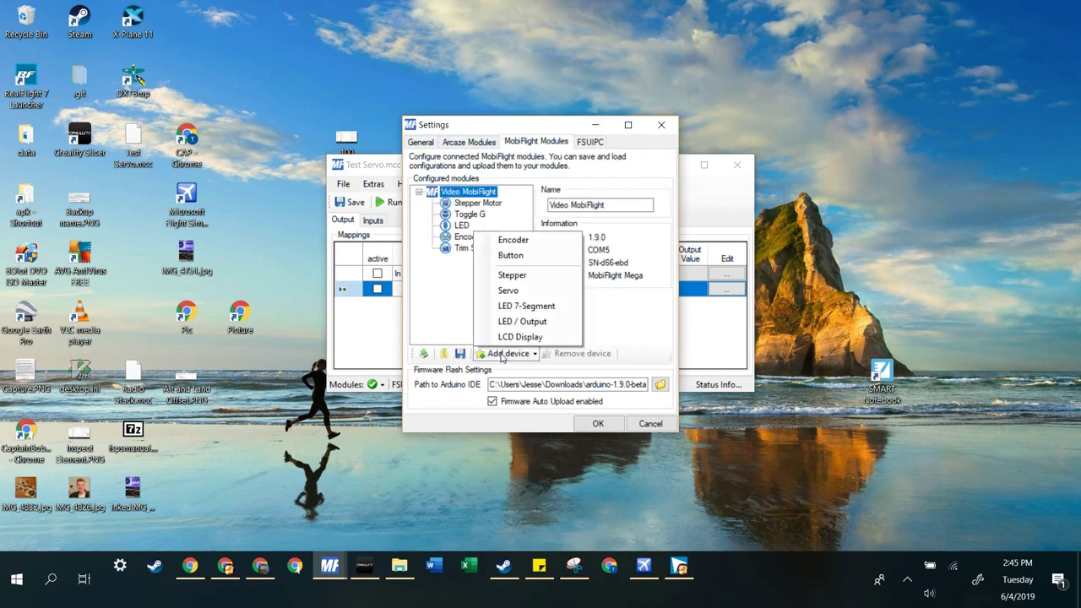
{"action": "left_click", "coordinate": [511, 290]}
{"action": "left_click", "coordinate": [564, 204]}
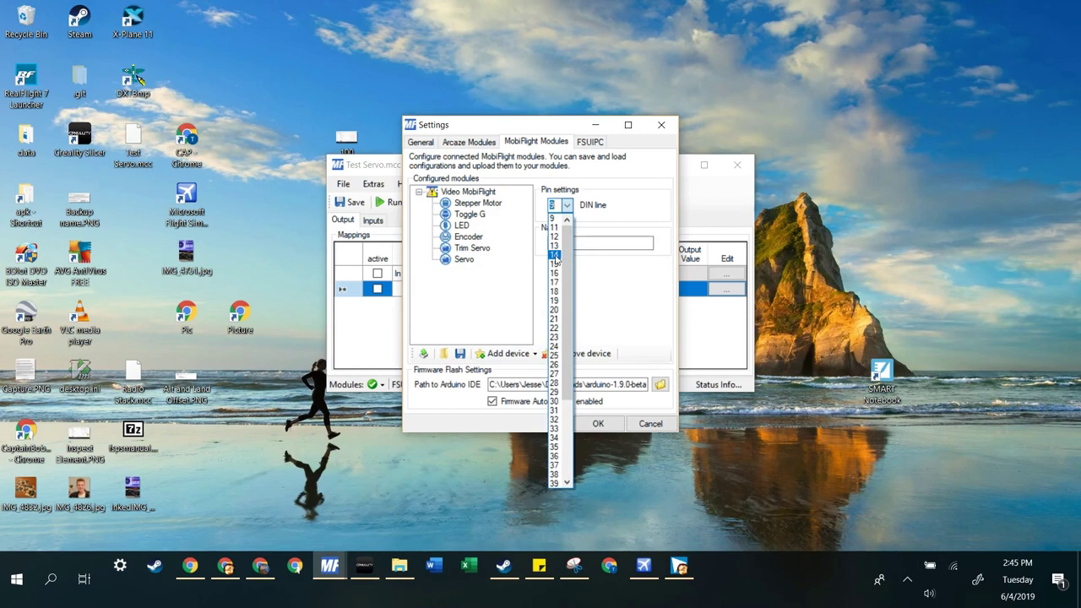
{"action": "left_click", "coordinate": [555, 310]}
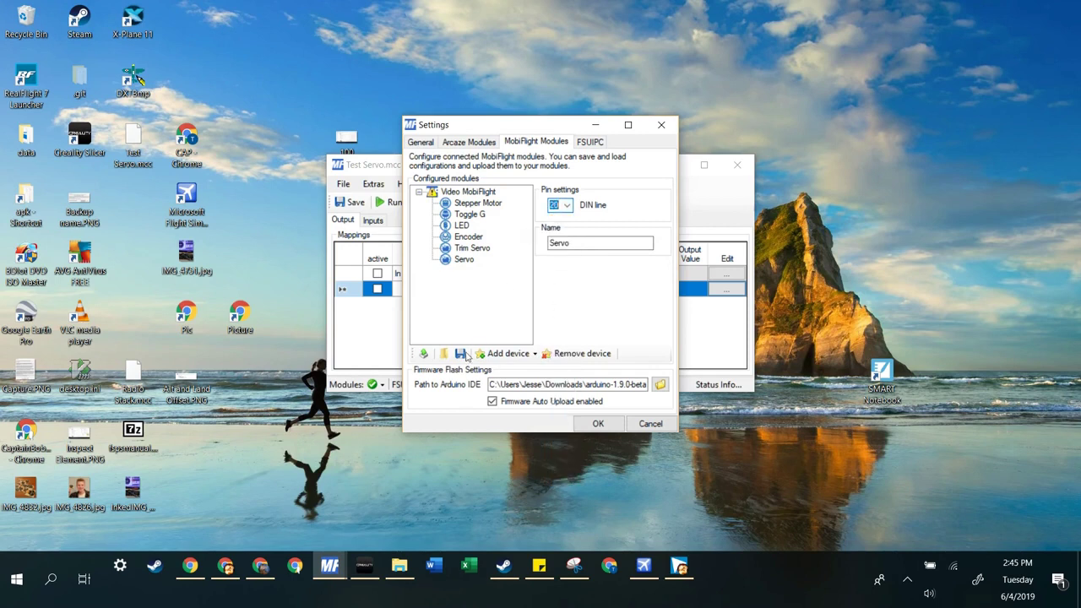
Step: Upload the servo configuration to the board and close Settings
{"action": "left_click", "coordinate": [534, 354]}
{"action": "left_click", "coordinate": [589, 325]}
{"action": "left_click", "coordinate": [425, 354]}
{"action": "left_click", "coordinate": [569, 327]}
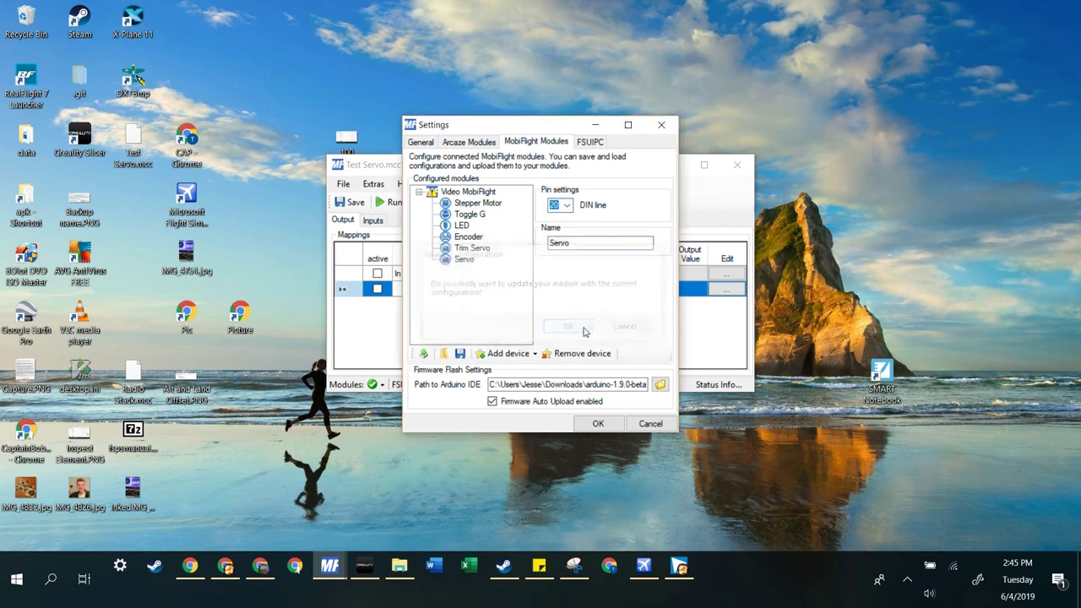
{"action": "left_click", "coordinate": [560, 322]}
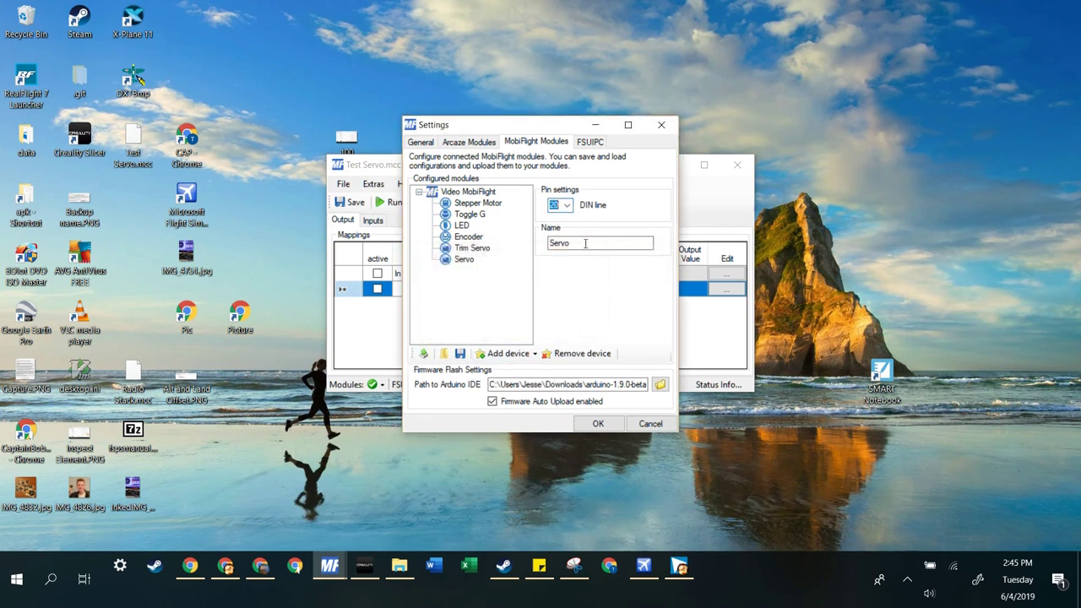
{"action": "left_click", "coordinate": [598, 425]}
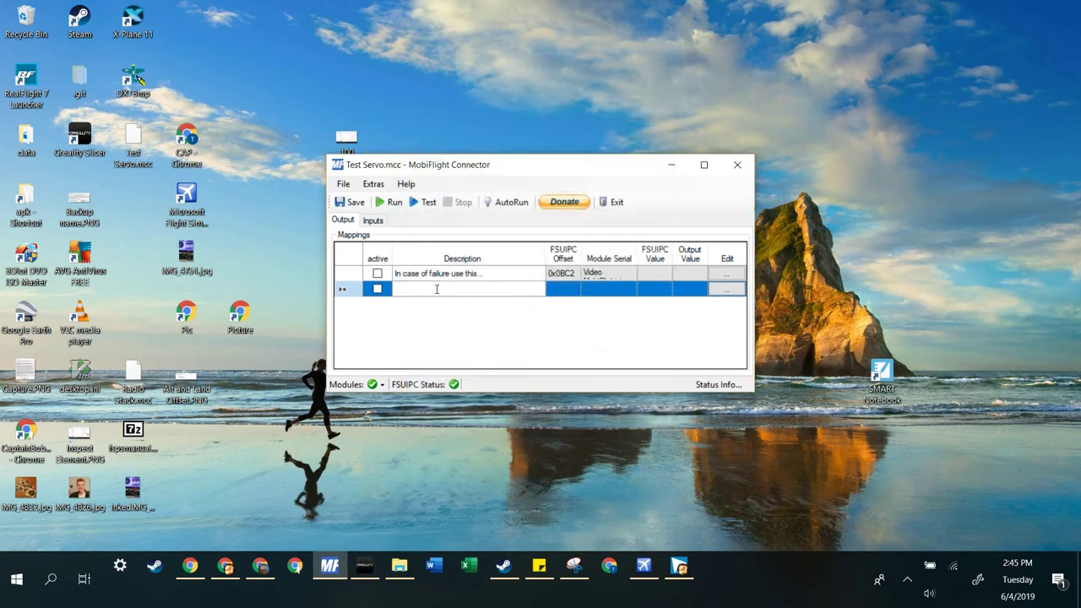
Step: Name a new output row 'trims servo' and enter offset 0x0BC2 in its settings
{"action": "type", "text": "tr"}
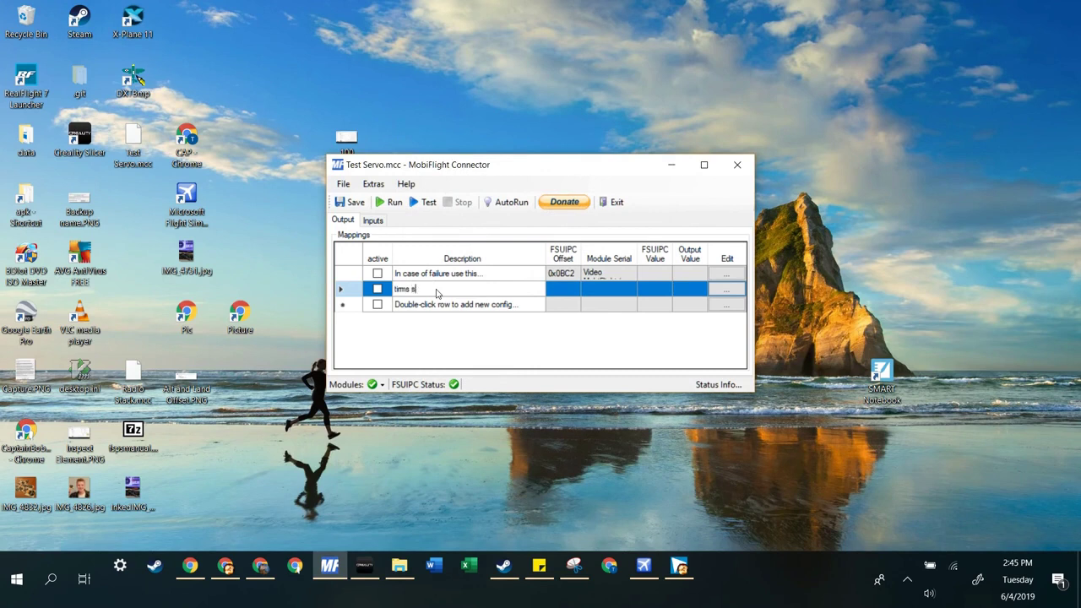
{"action": "left_click", "coordinate": [735, 294]}
{"action": "left_click", "coordinate": [735, 294]}
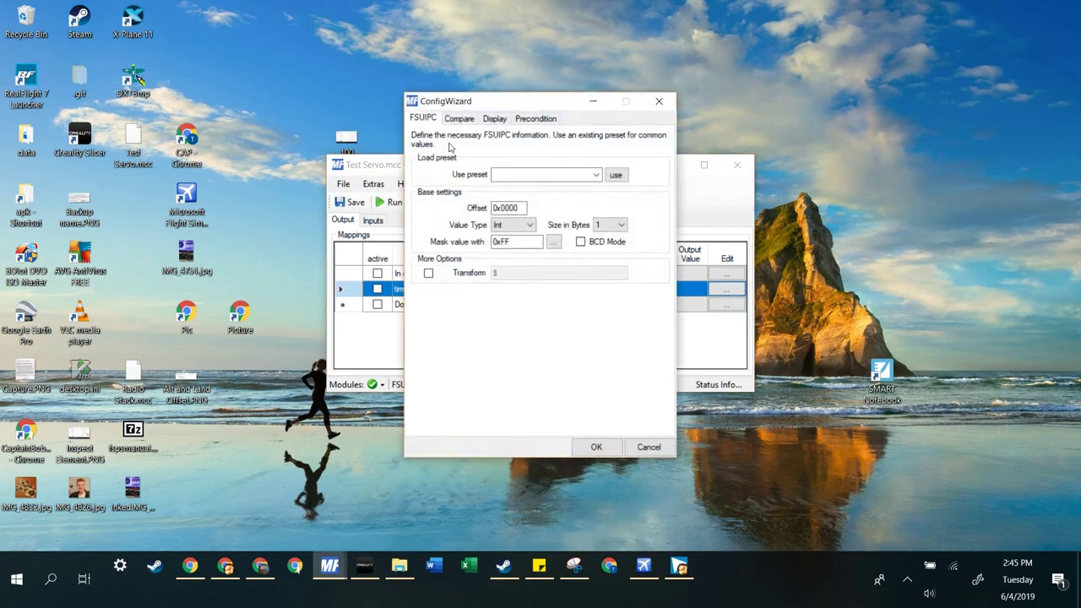
{"action": "left_click", "coordinate": [519, 210]}
{"action": "left_click", "coordinate": [260, 565]}
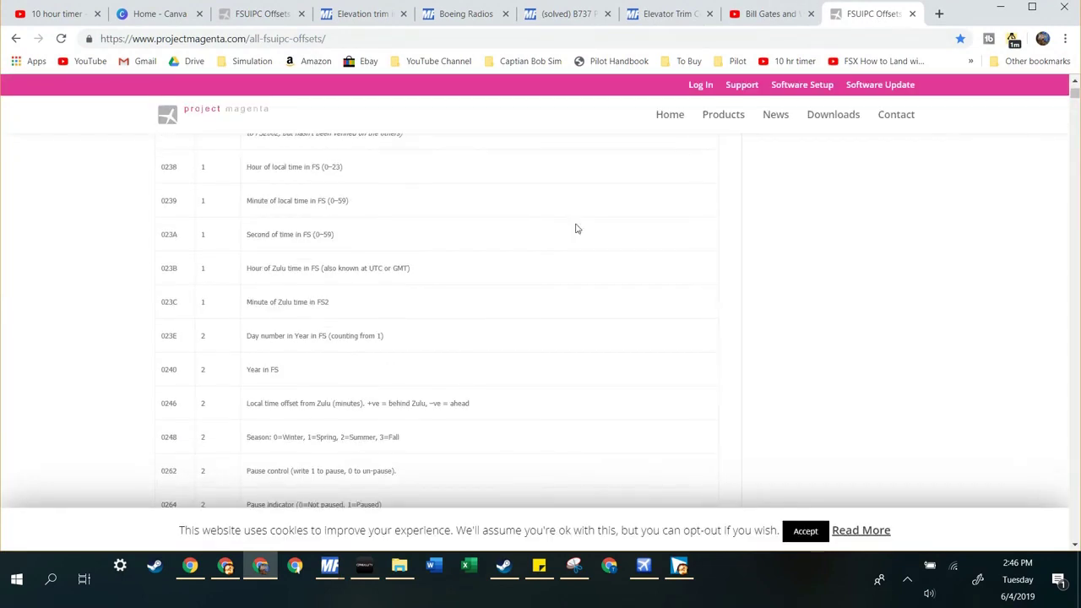
{"action": "scroll", "coordinate": [575, 227], "scroll_direction": "up", "scroll_amount": 3}
{"action": "scroll", "coordinate": [321, 319], "scroll_direction": "down", "scroll_amount": 15}
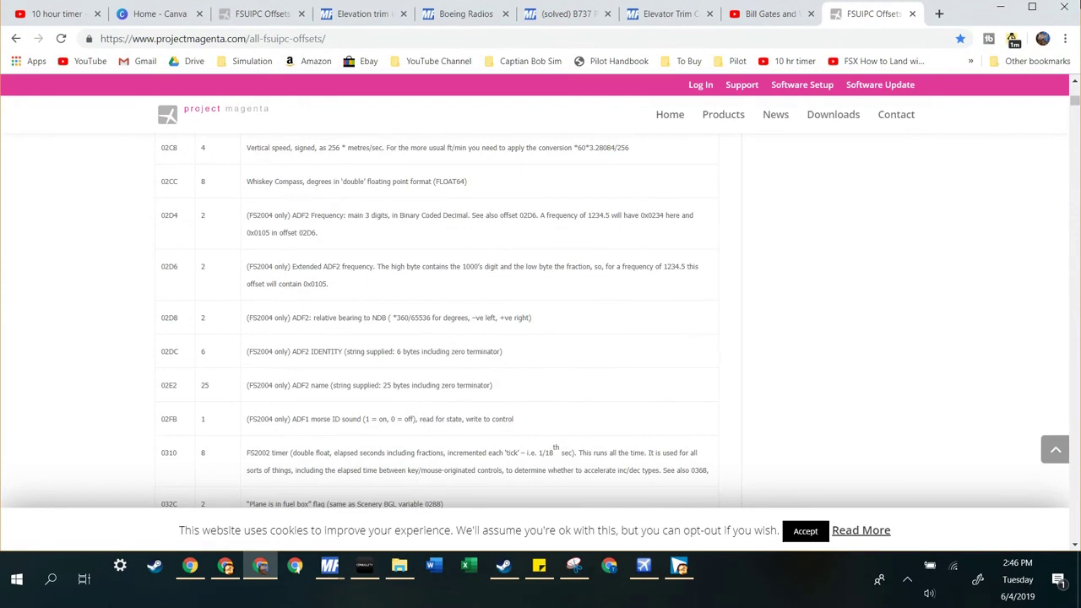
{"action": "left_click", "coordinate": [1000, 7]}
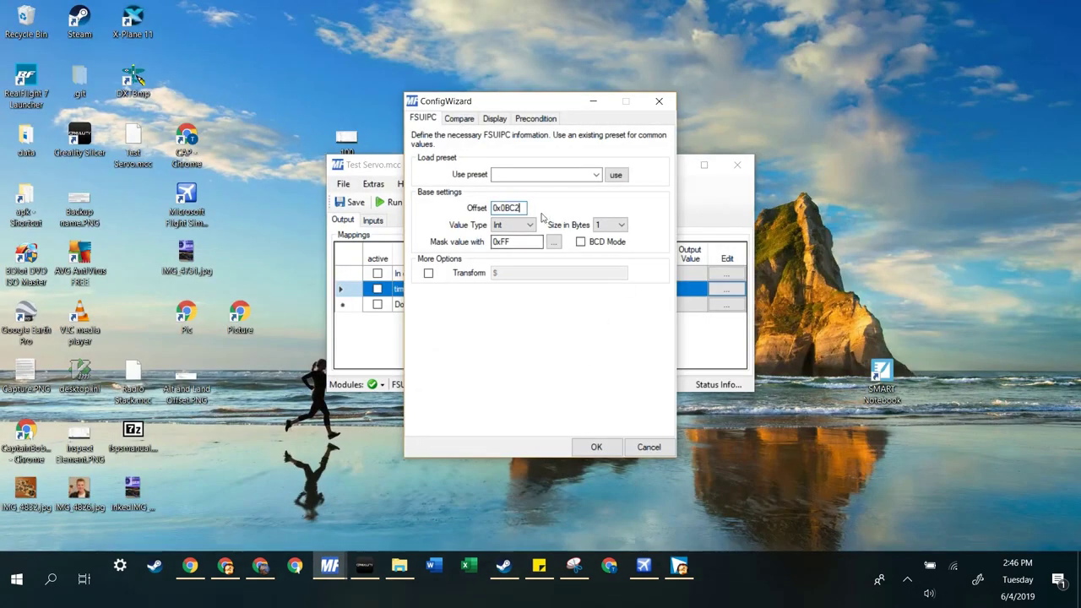
Step: Set the 0x0BC2 offset's value size to 2 bytes with mask 0xFFFF
{"action": "left_click", "coordinate": [618, 226]}
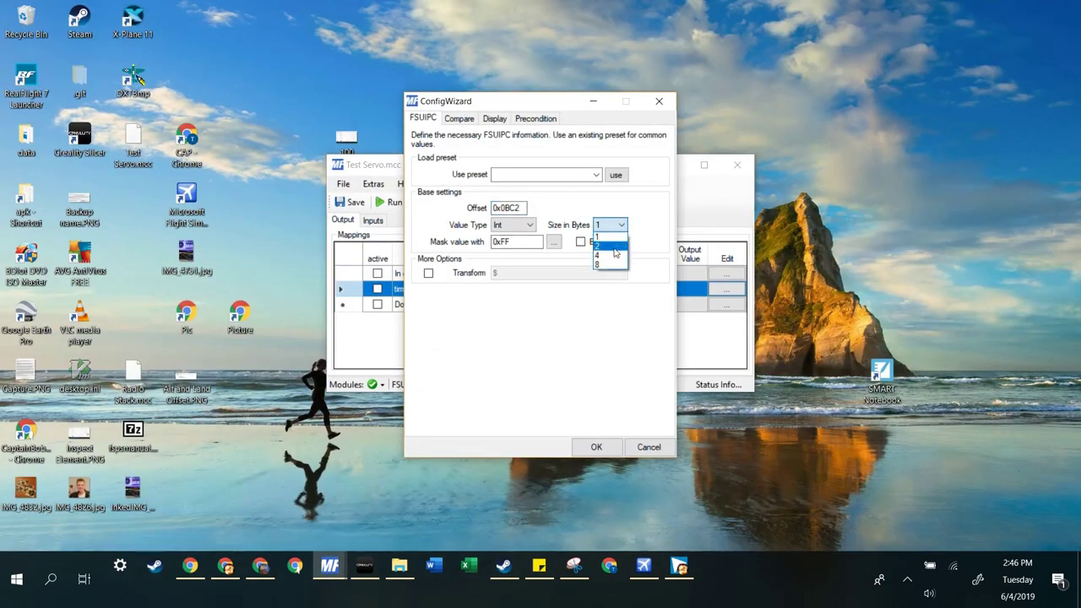
{"action": "left_click", "coordinate": [610, 245]}
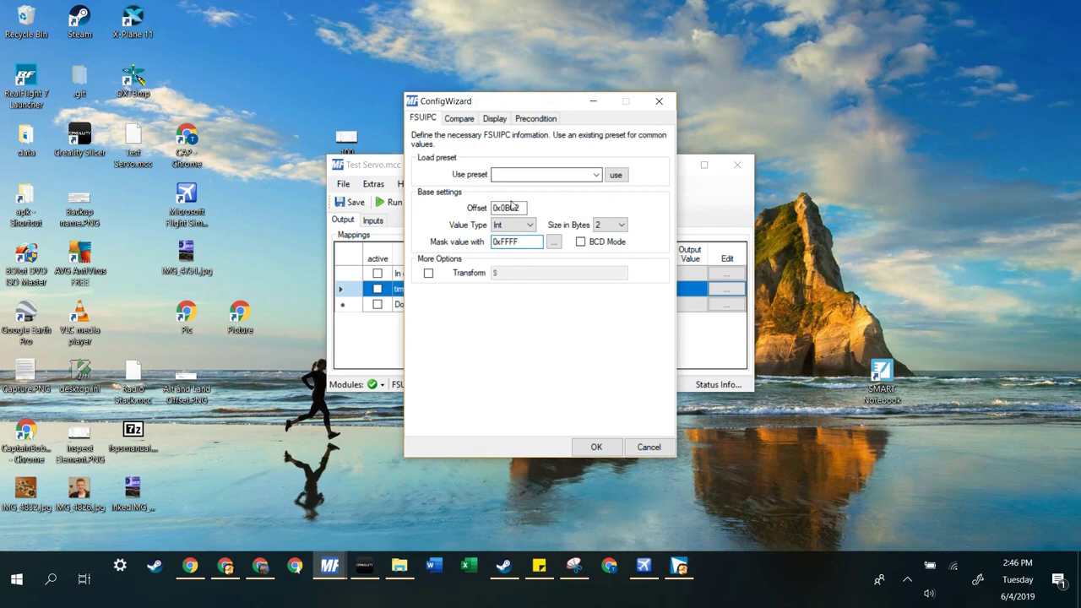
{"action": "left_click", "coordinate": [494, 120]}
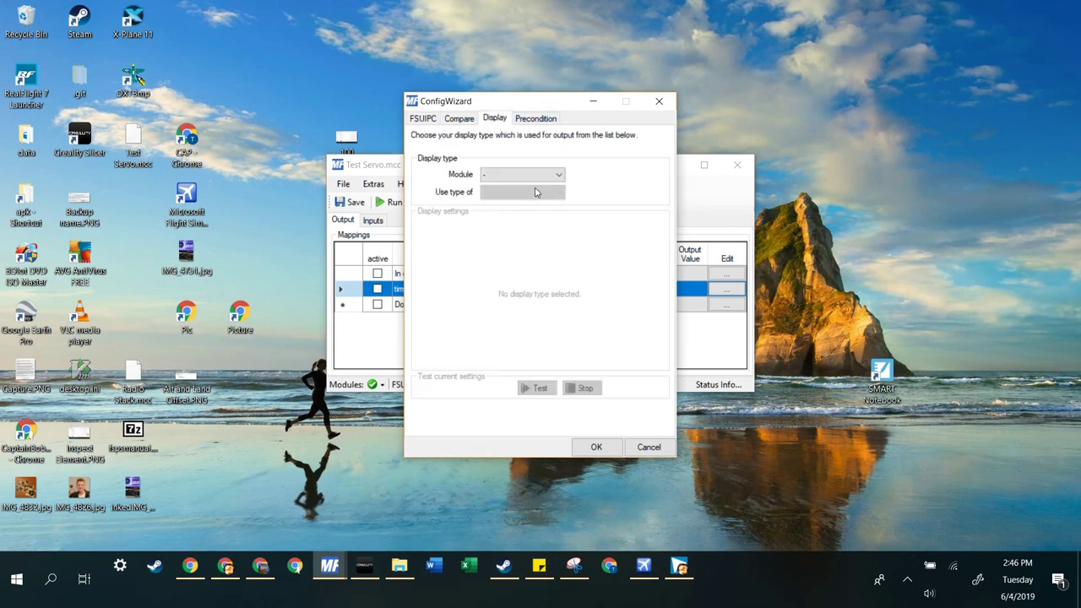
Step: Output to the Video MobiFlight module as display type Servo, using the device named Servo
{"action": "left_click", "coordinate": [518, 175]}
{"action": "left_click", "coordinate": [529, 193]}
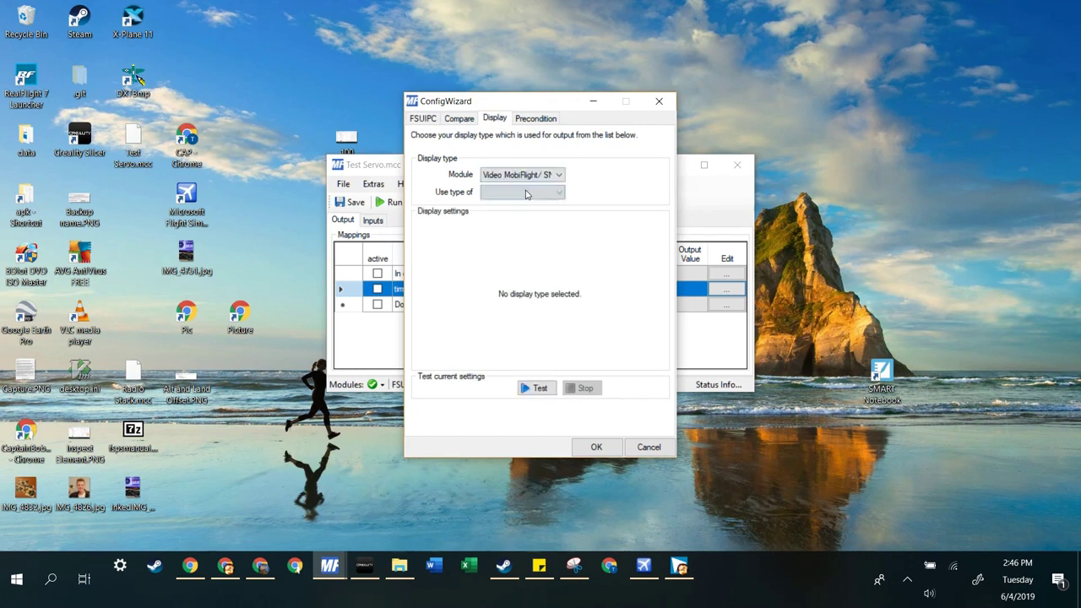
{"action": "left_click", "coordinate": [530, 192]}
{"action": "left_click", "coordinate": [532, 223]}
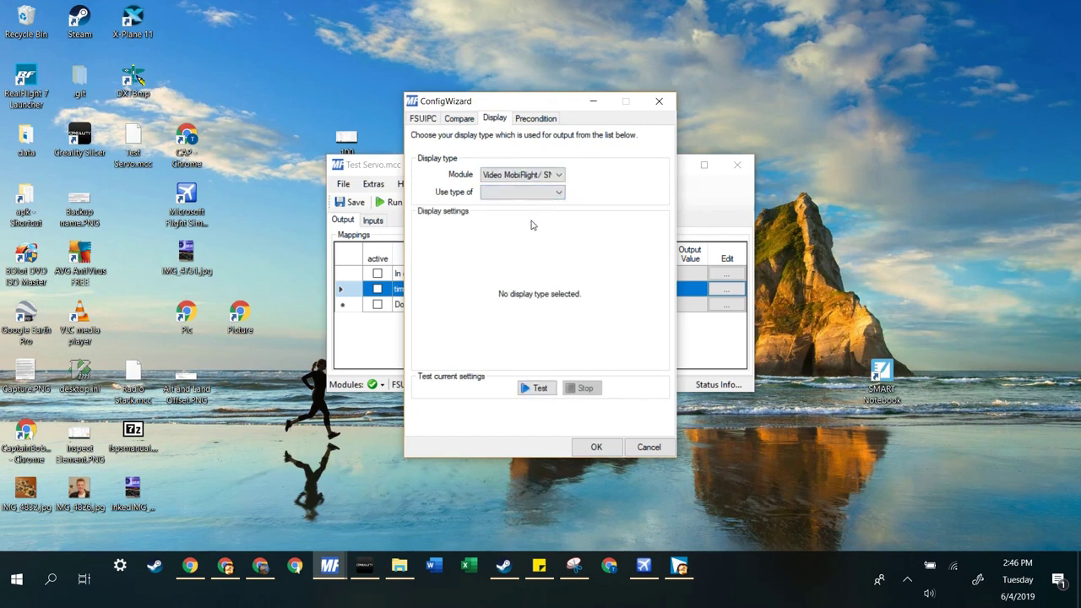
{"action": "left_click", "coordinate": [523, 193]}
{"action": "left_click", "coordinate": [525, 223]}
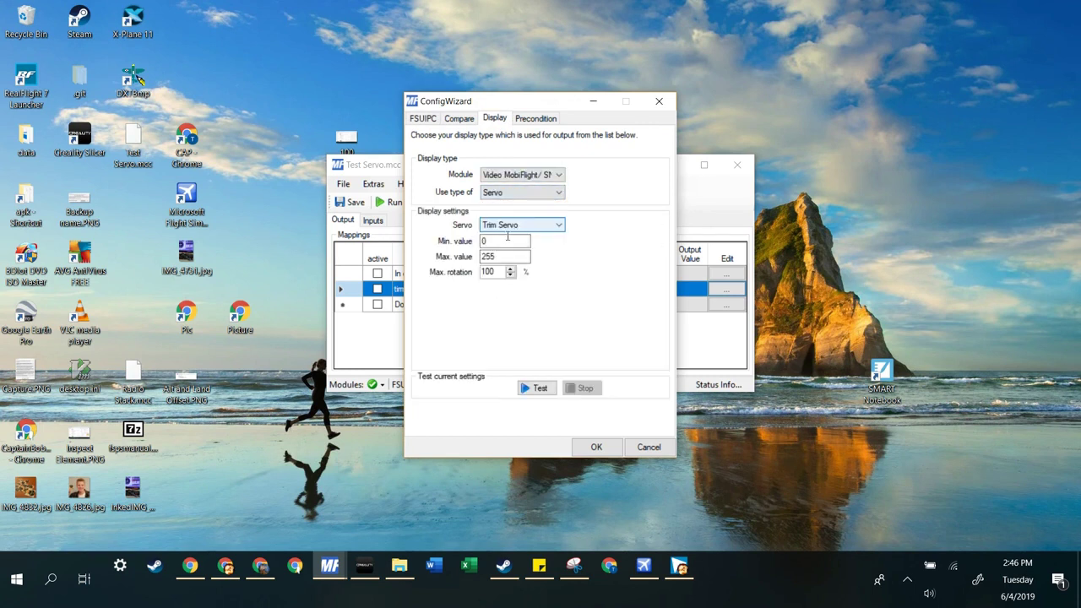
{"action": "left_click", "coordinate": [518, 226]}
{"action": "left_click", "coordinate": [513, 245]}
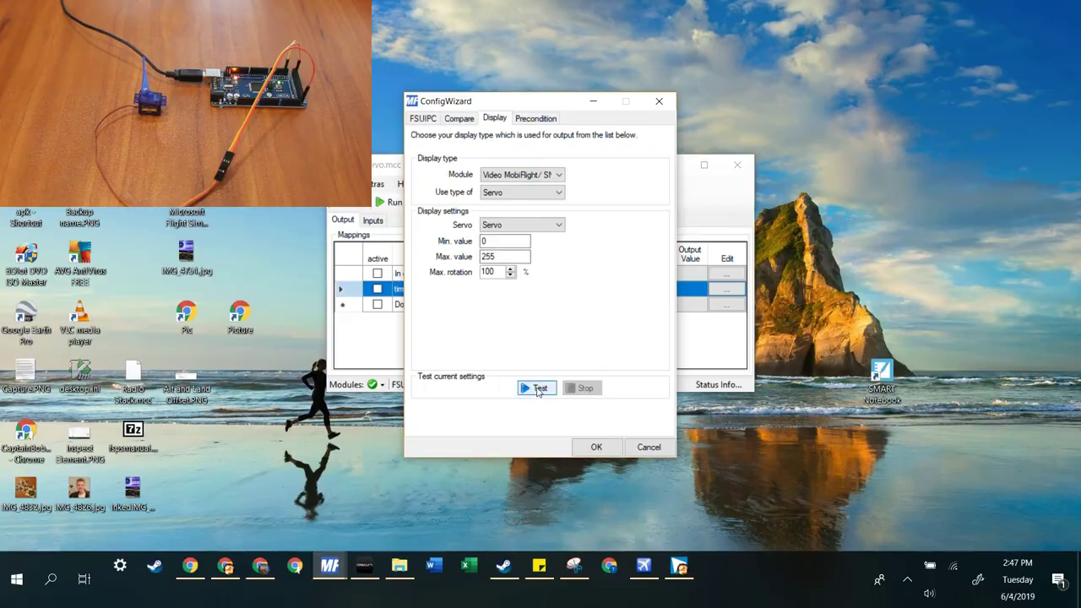
Step: Run three Test/Stop servo movements, then accept the servo settings and close the wizard
{"action": "left_click", "coordinate": [537, 391]}
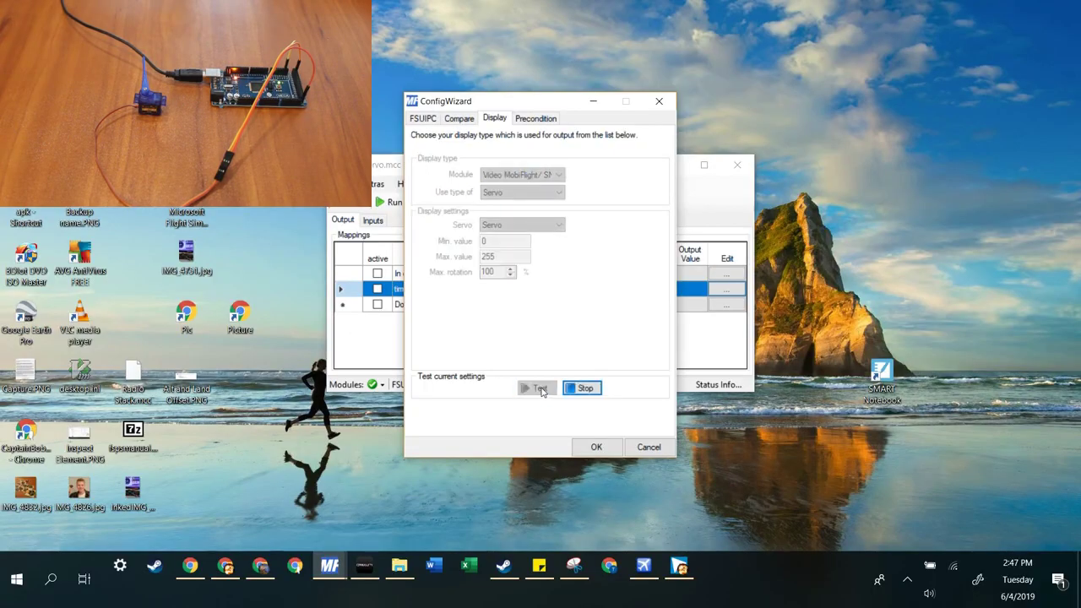
{"action": "left_click", "coordinate": [584, 388]}
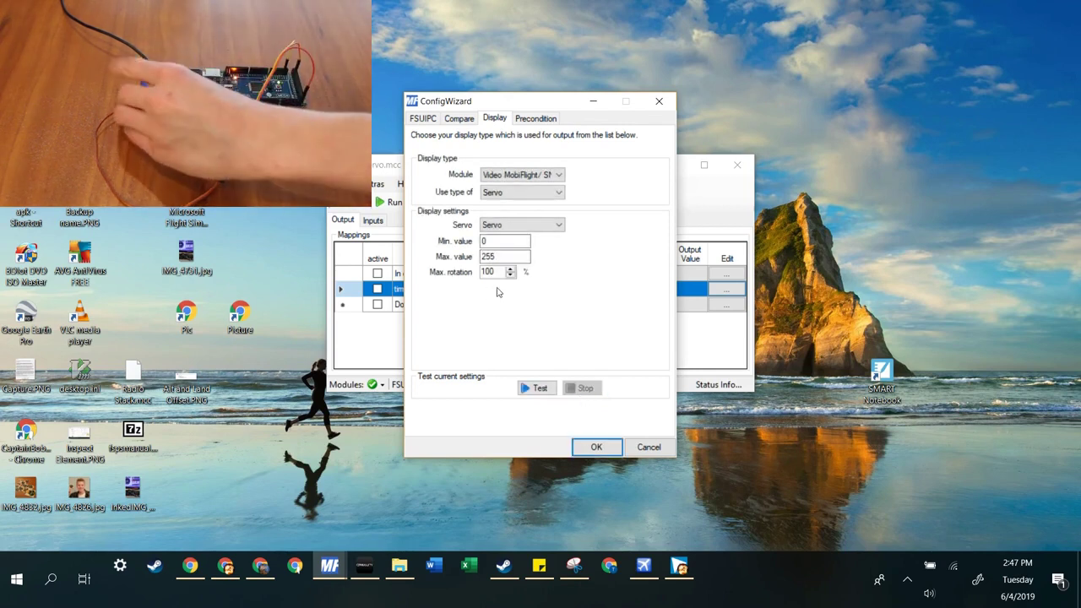
{"action": "left_click", "coordinate": [534, 388]}
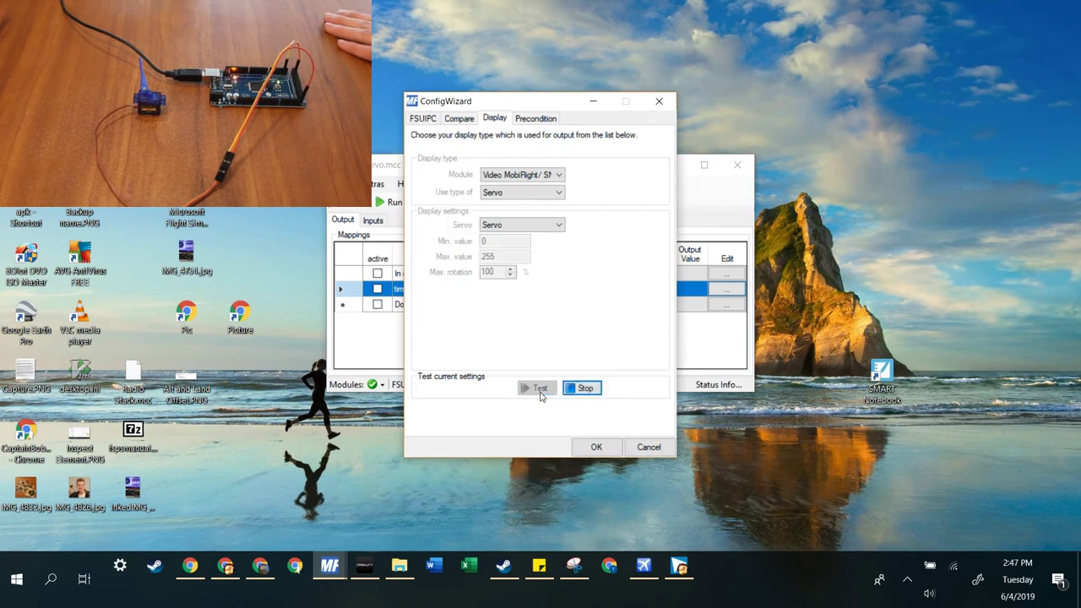
{"action": "left_click", "coordinate": [585, 389]}
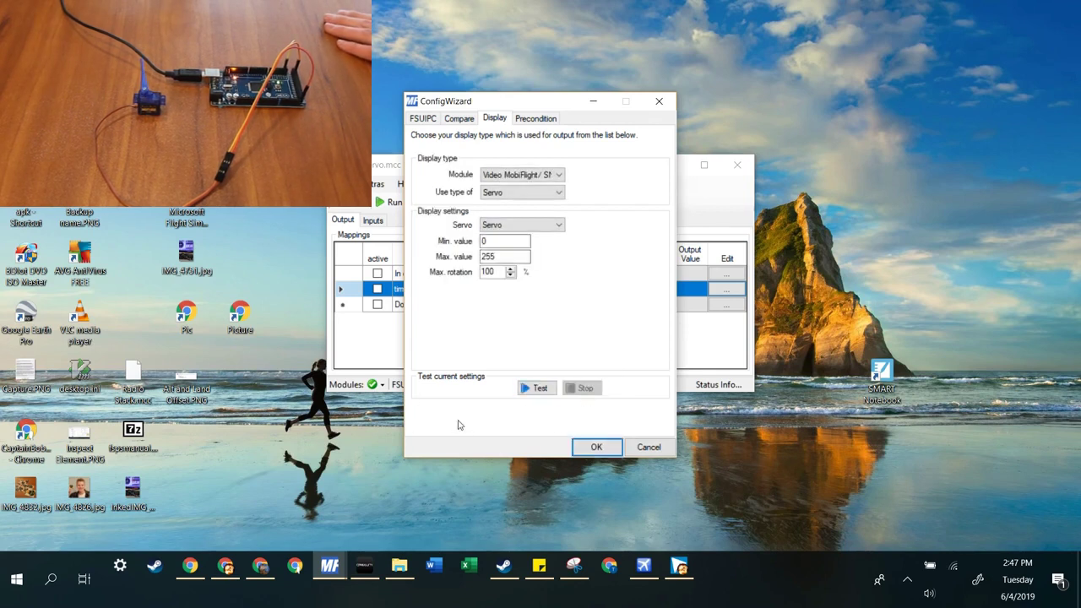
{"action": "left_click", "coordinate": [536, 389]}
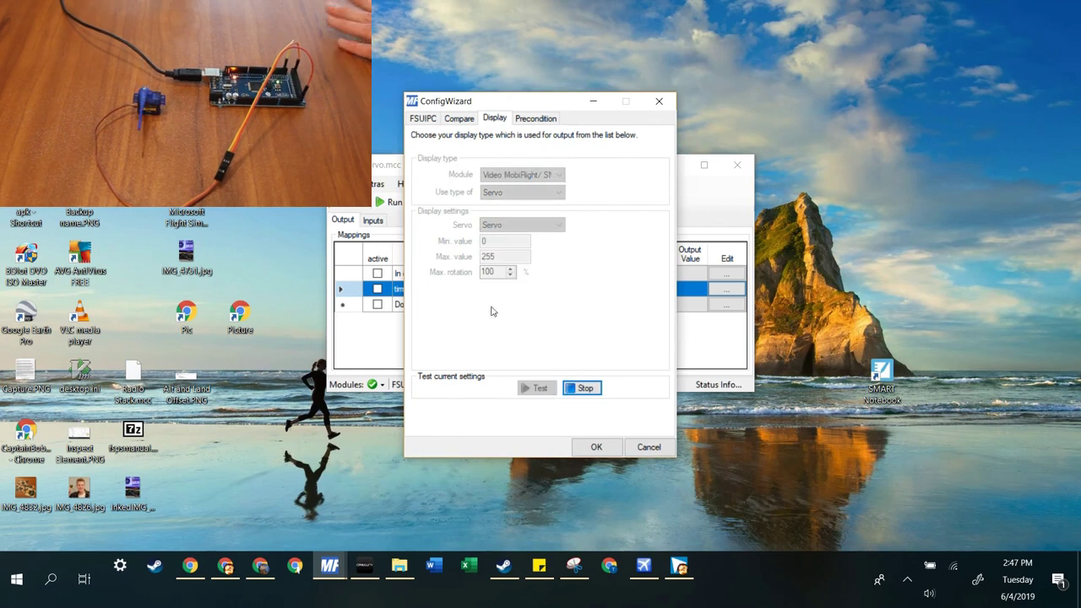
{"action": "left_click", "coordinate": [584, 388]}
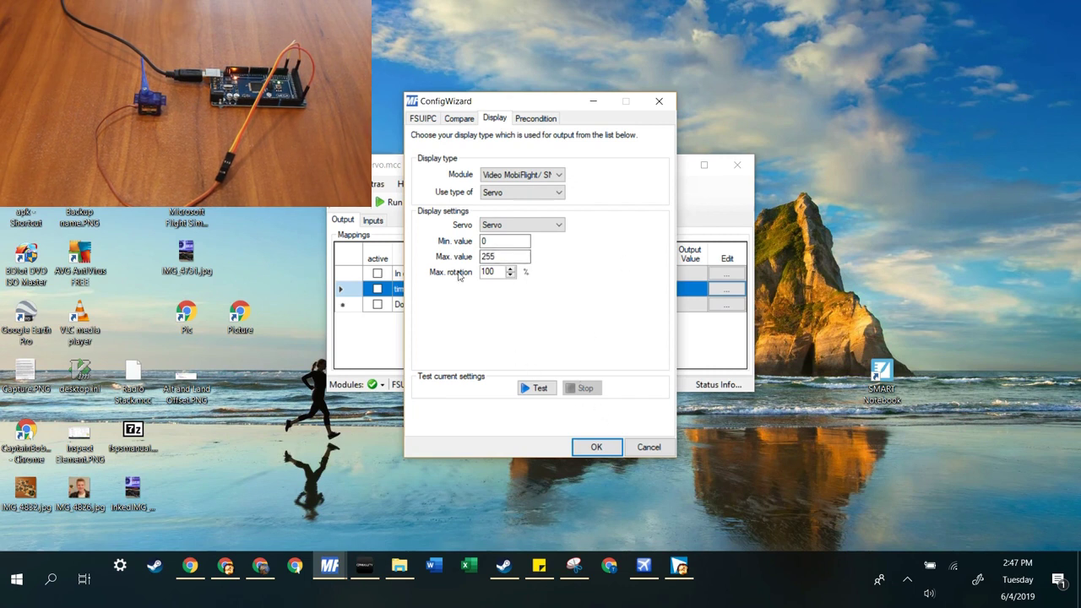
{"action": "left_click", "coordinate": [604, 456]}
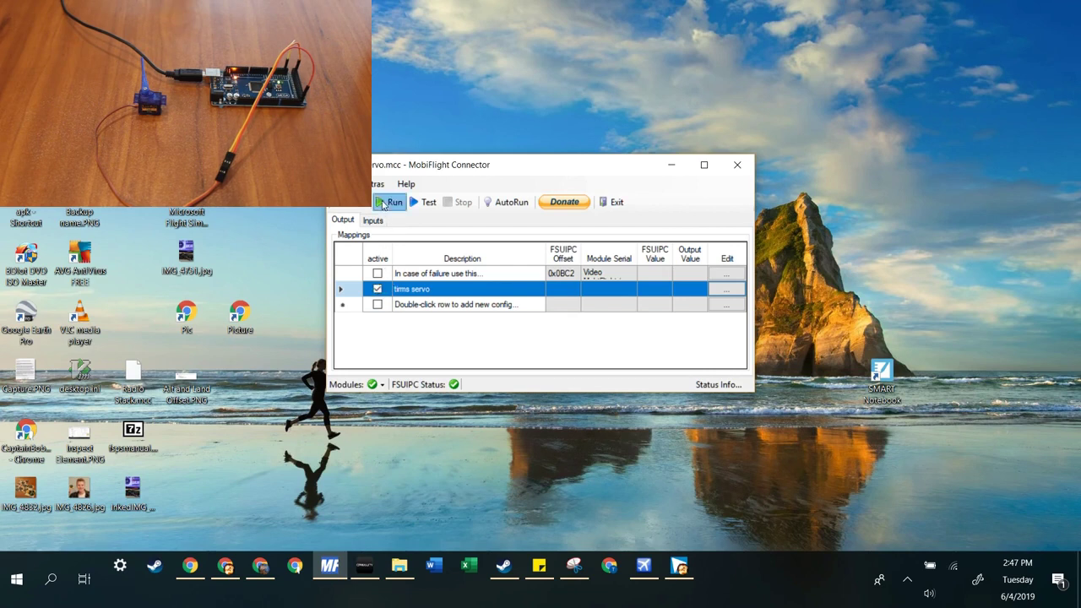
Step: Run the connection and move the FSX elevator trim until the output reads 12452, then stop
{"action": "left_click", "coordinate": [385, 204]}
{"action": "left_click", "coordinate": [642, 568]}
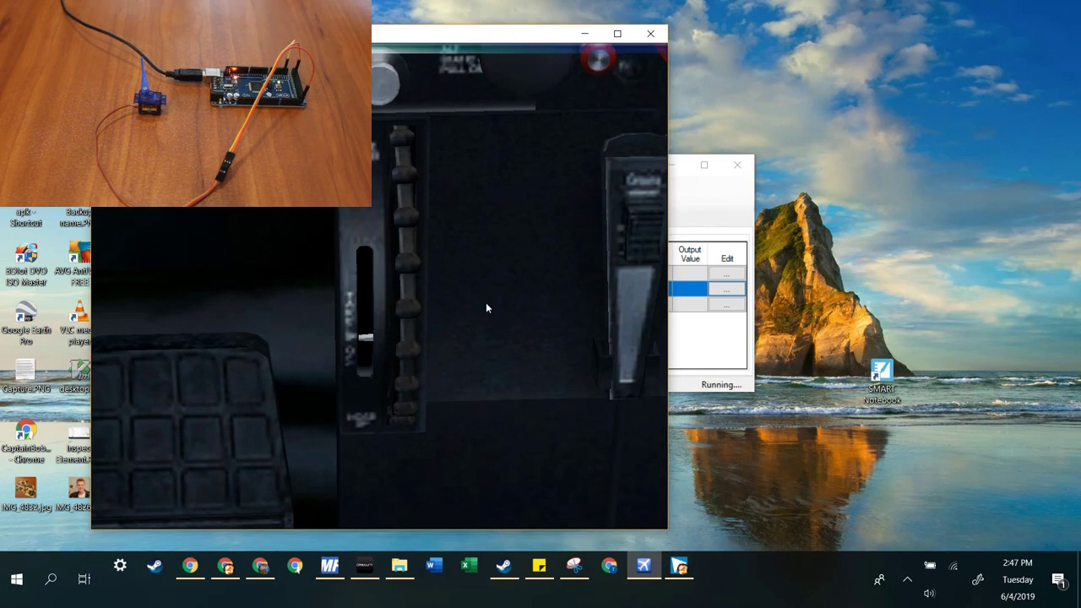
{"action": "left_click_drag", "start_coordinate": [405, 308], "coordinate": [405, 253]}
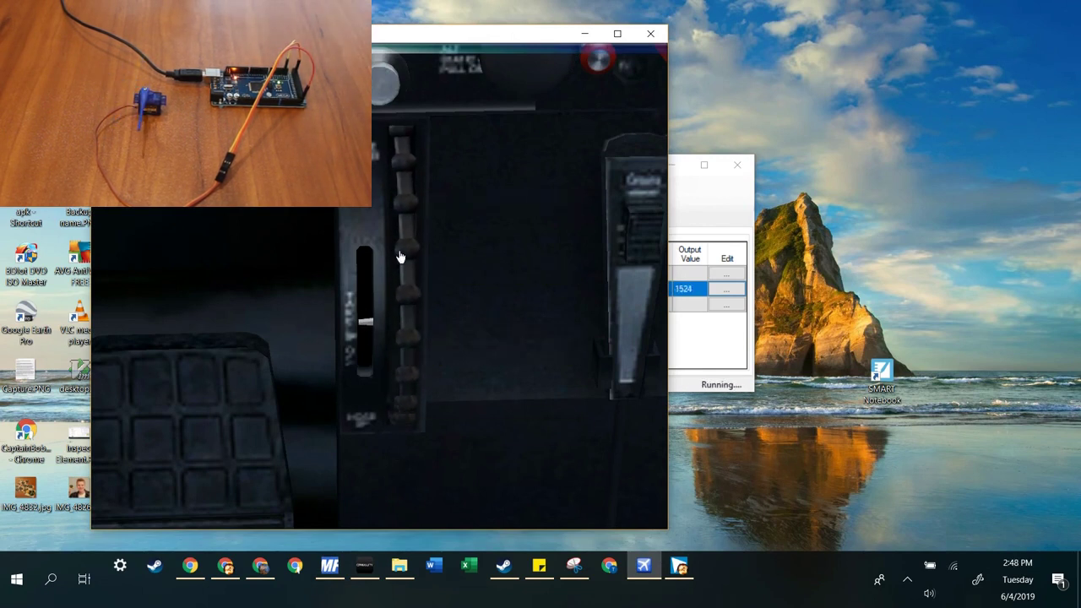
{"action": "left_click_drag", "start_coordinate": [400, 336], "coordinate": [414, 270]}
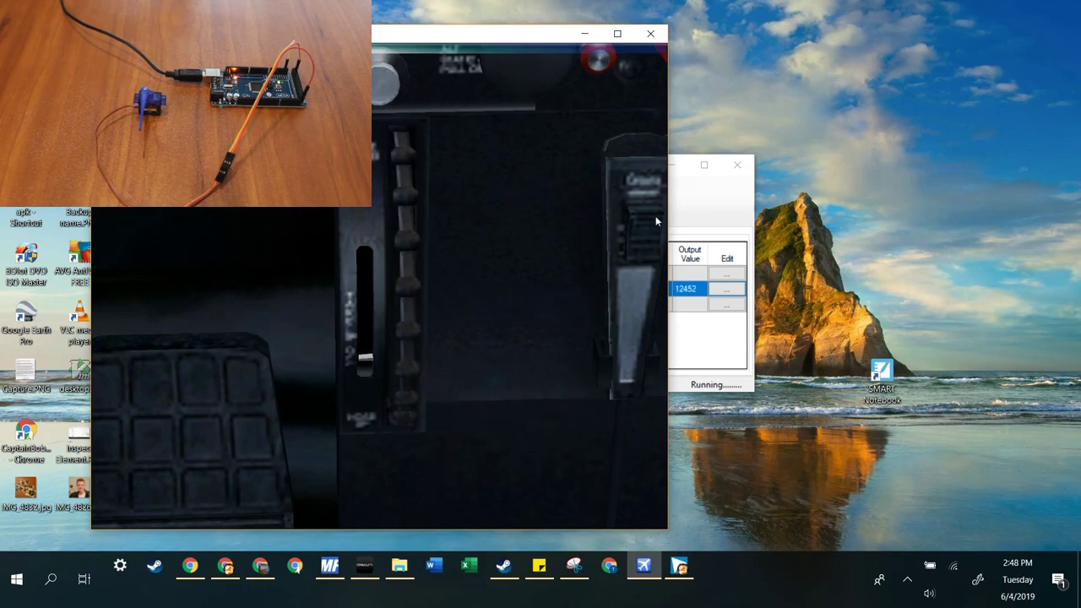
{"action": "left_click", "coordinate": [722, 227]}
{"action": "left_click", "coordinate": [462, 203]}
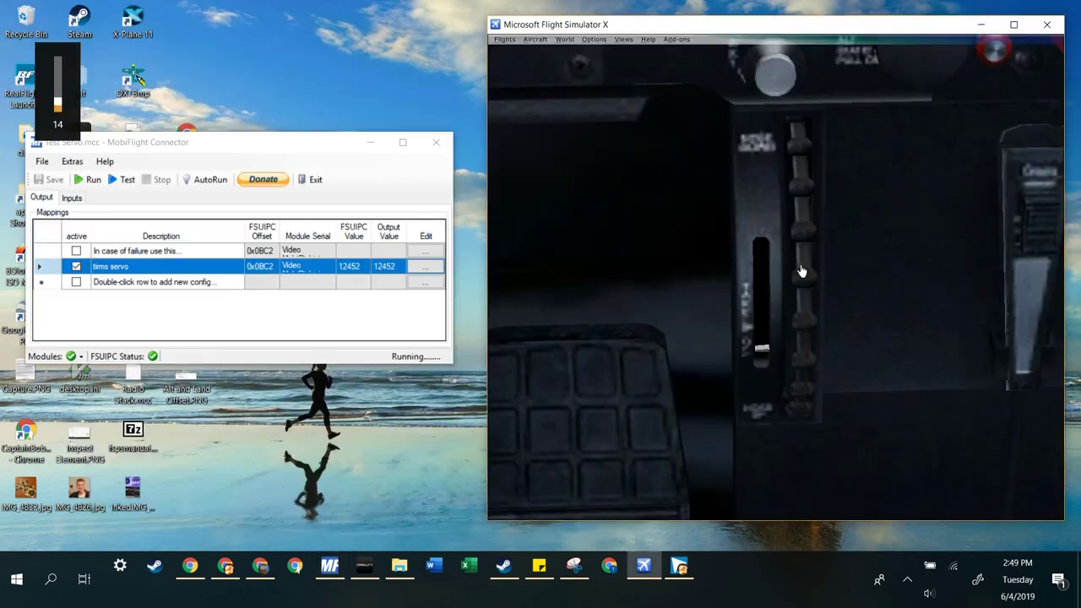
Step: Roll the FSX elevator trim further down, then bring up the Start menu for Sticky Notes
{"action": "left_click_drag", "start_coordinate": [798, 170], "coordinate": [797, 597]}
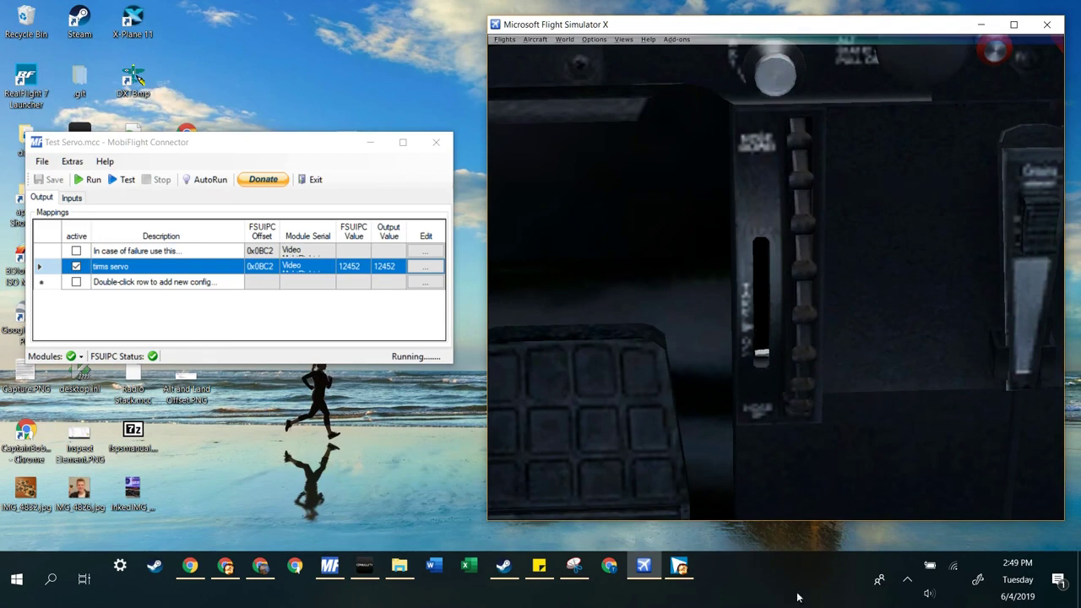
{"action": "left_click_drag", "start_coordinate": [792, 271], "coordinate": [819, 394]}
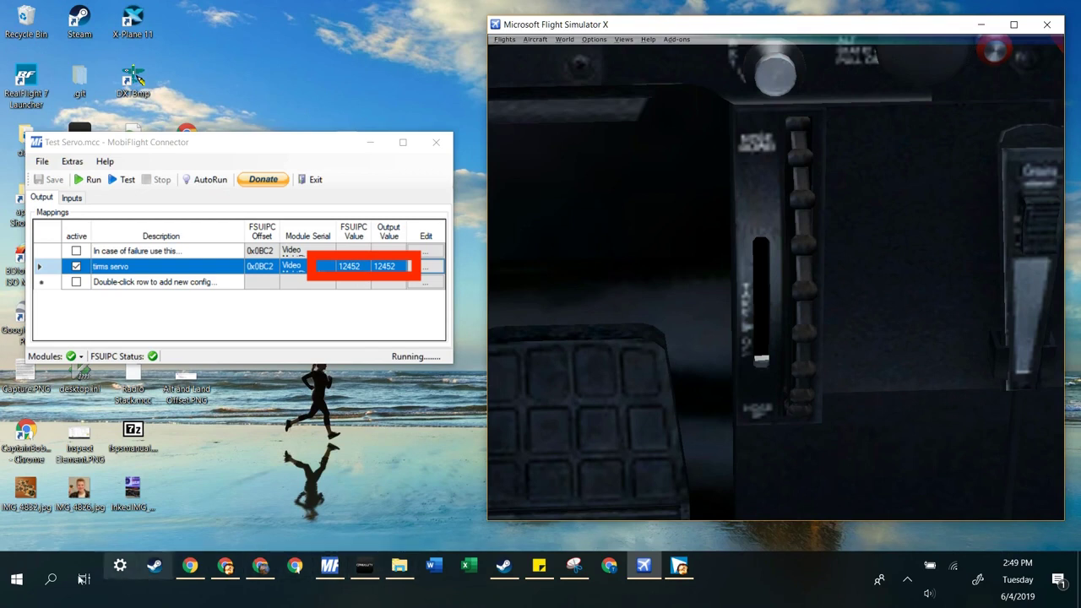
{"action": "left_click", "coordinate": [28, 577]}
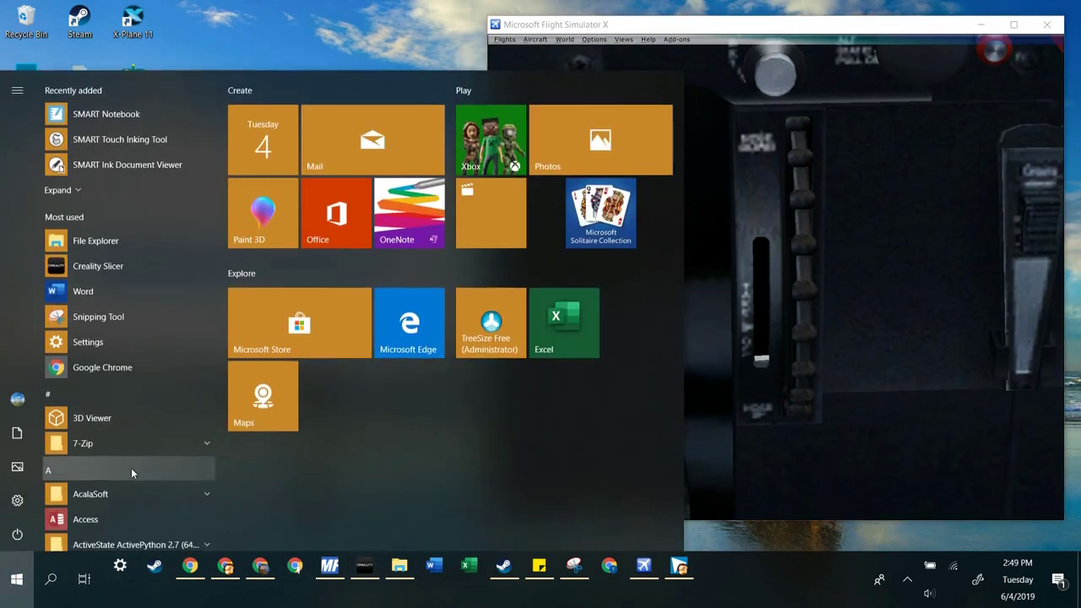
Step: Bring up the sticky note and restart the MobiFlight connection
{"action": "left_click", "coordinate": [540, 568]}
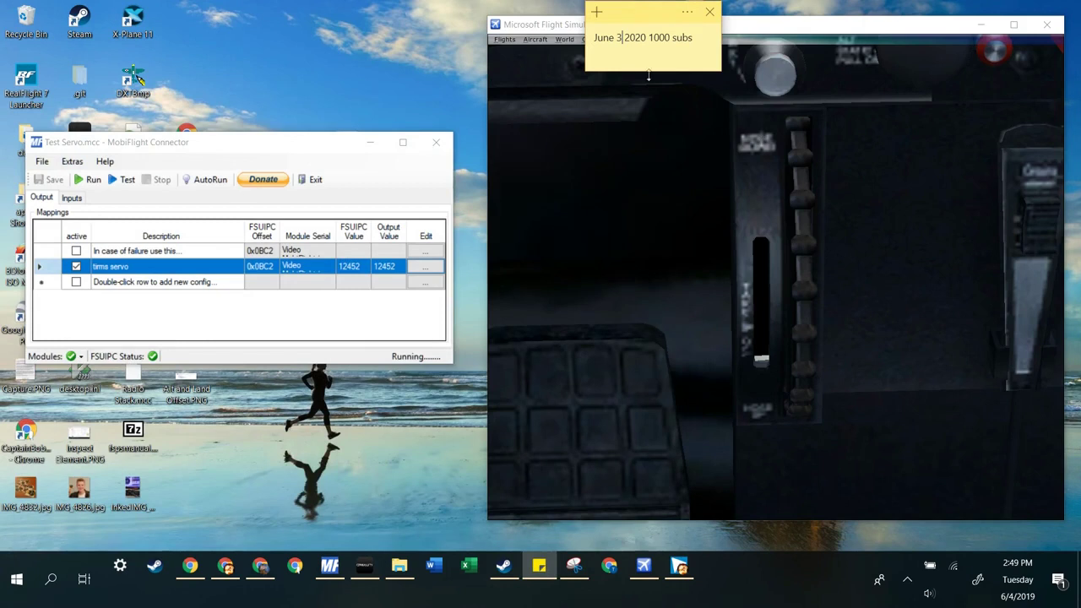
{"action": "left_click", "coordinate": [605, 17]}
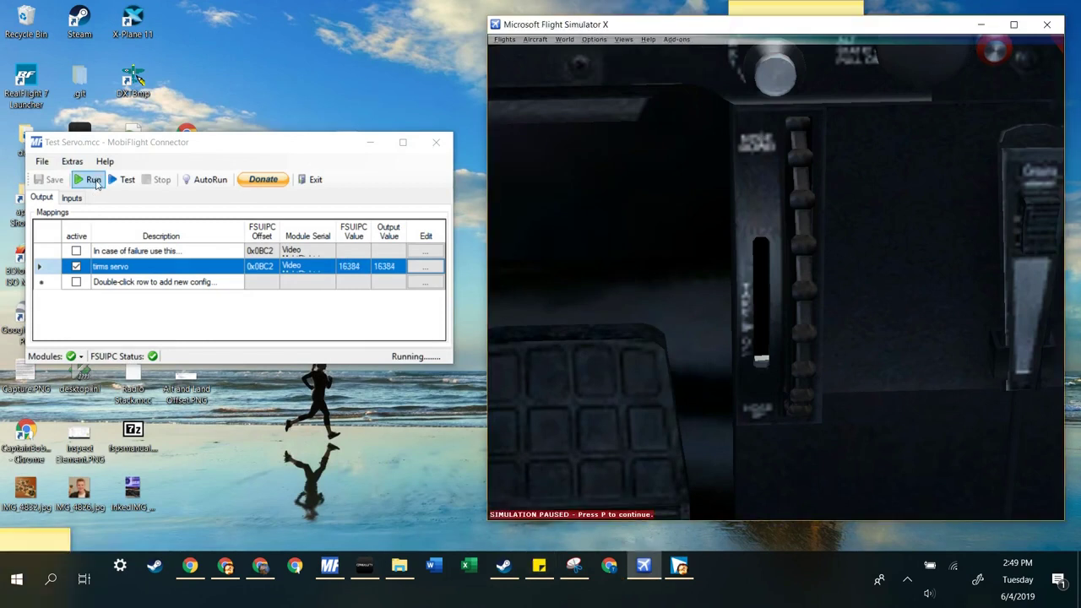
{"action": "left_click", "coordinate": [92, 186]}
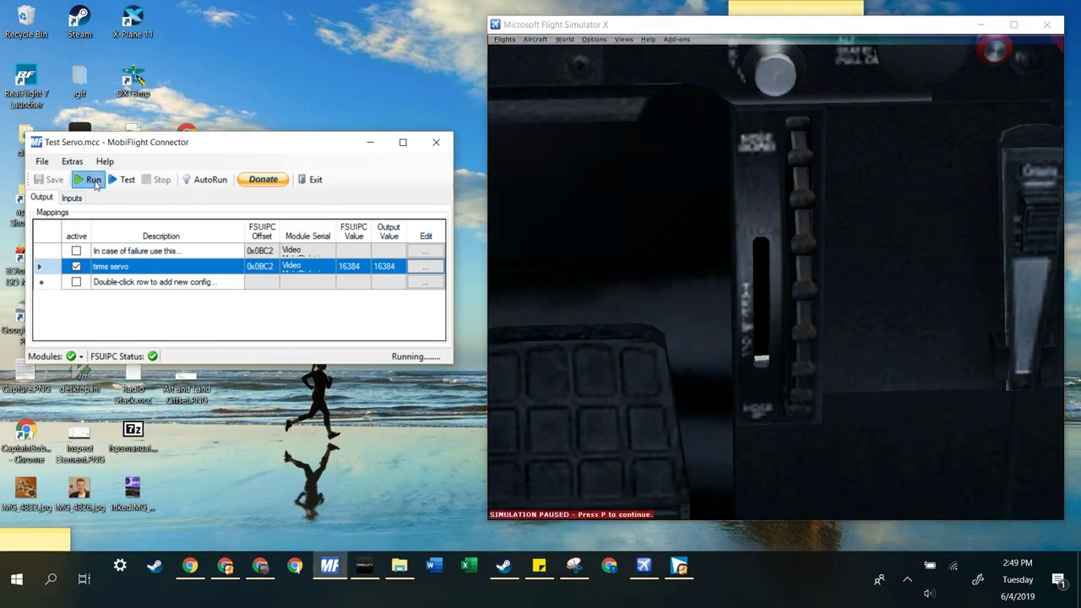
{"action": "left_click", "coordinate": [88, 178]}
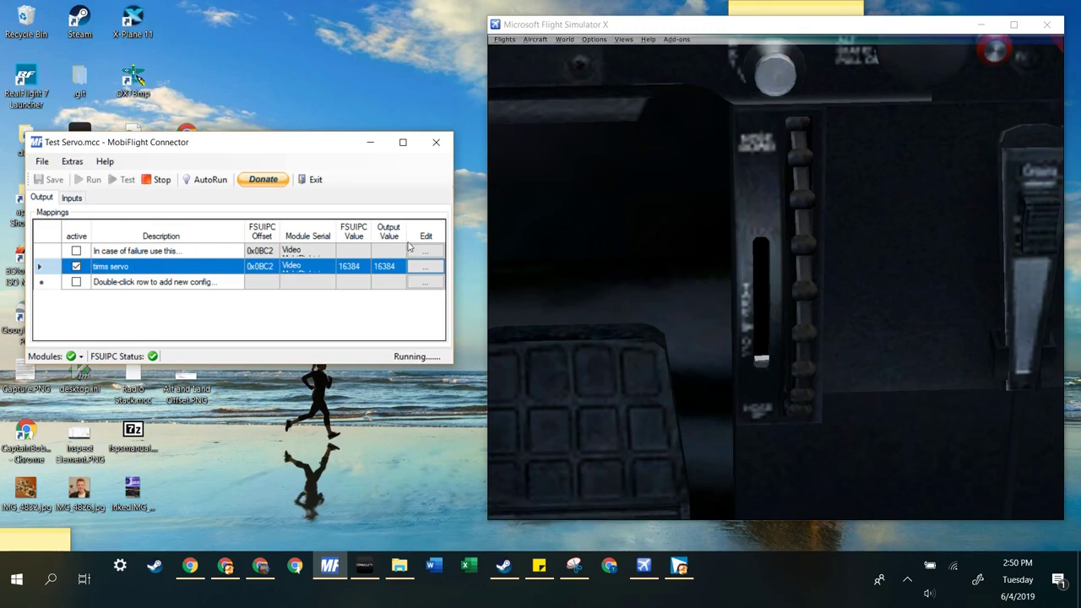
Step: Scroll the elevator trim to read 16384 and record 16384 in the sticky note
{"action": "left_click", "coordinate": [645, 327]}
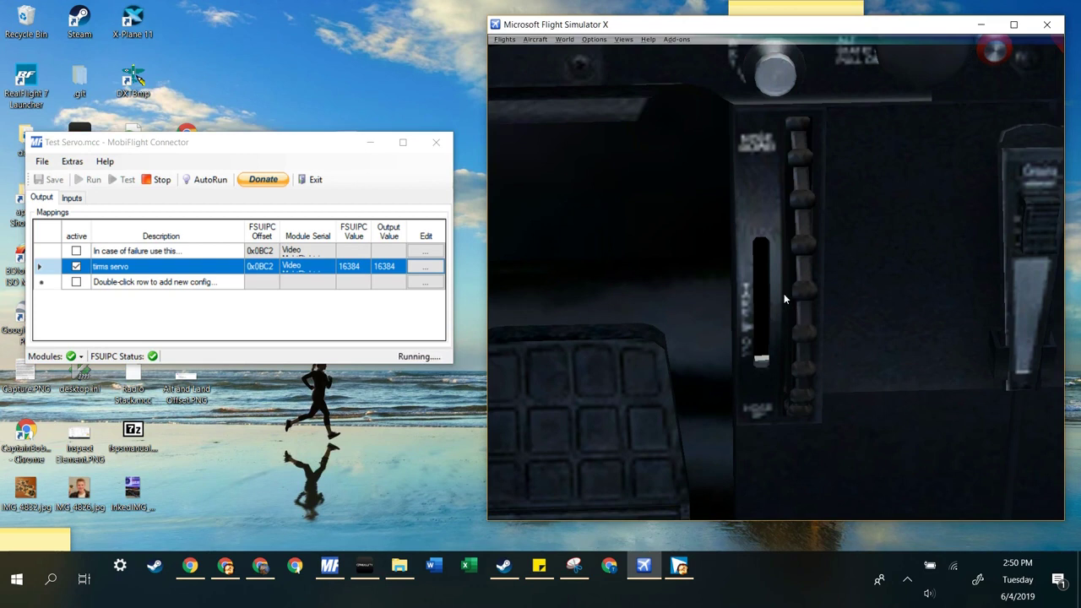
{"action": "scroll", "coordinate": [797, 279], "scroll_direction": "down", "scroll_amount": 3}
{"action": "left_click", "coordinate": [806, 12]}
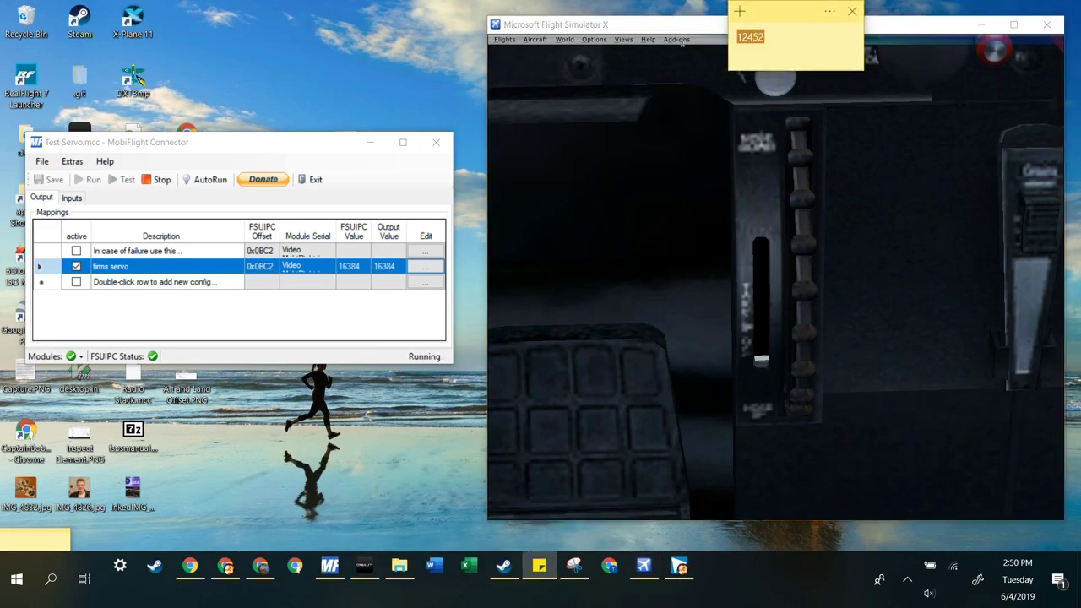
{"action": "type", "text": "1"}
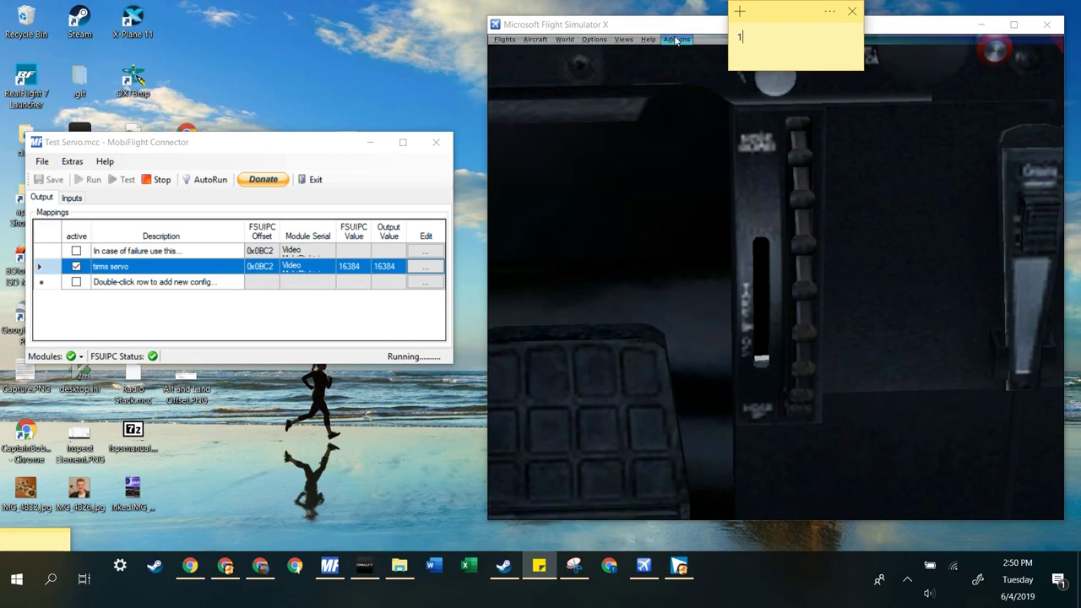
{"action": "type", "text": "6384"}
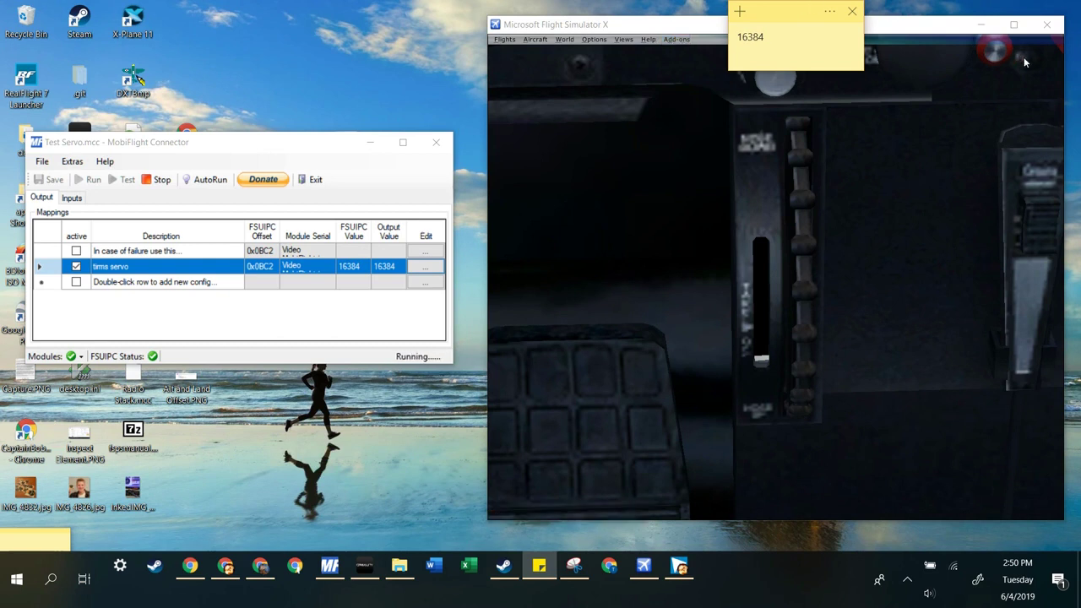
{"action": "left_click", "coordinate": [905, 345]}
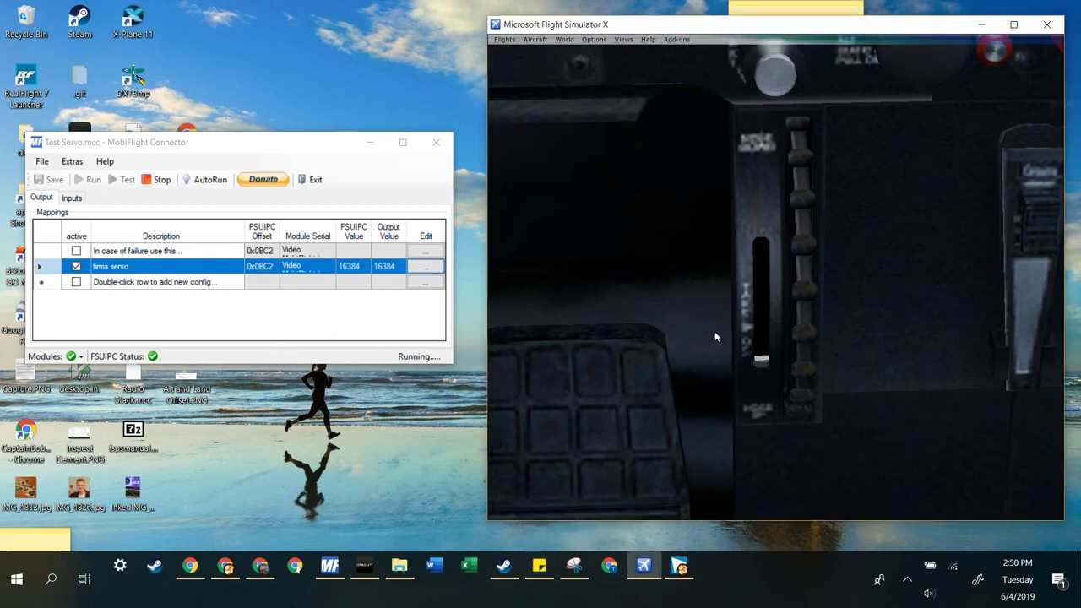
Step: Drive the elevator trim to its opposite limit so the values read -16383
{"action": "left_click_drag", "start_coordinate": [803, 380], "coordinate": [816, 179]}
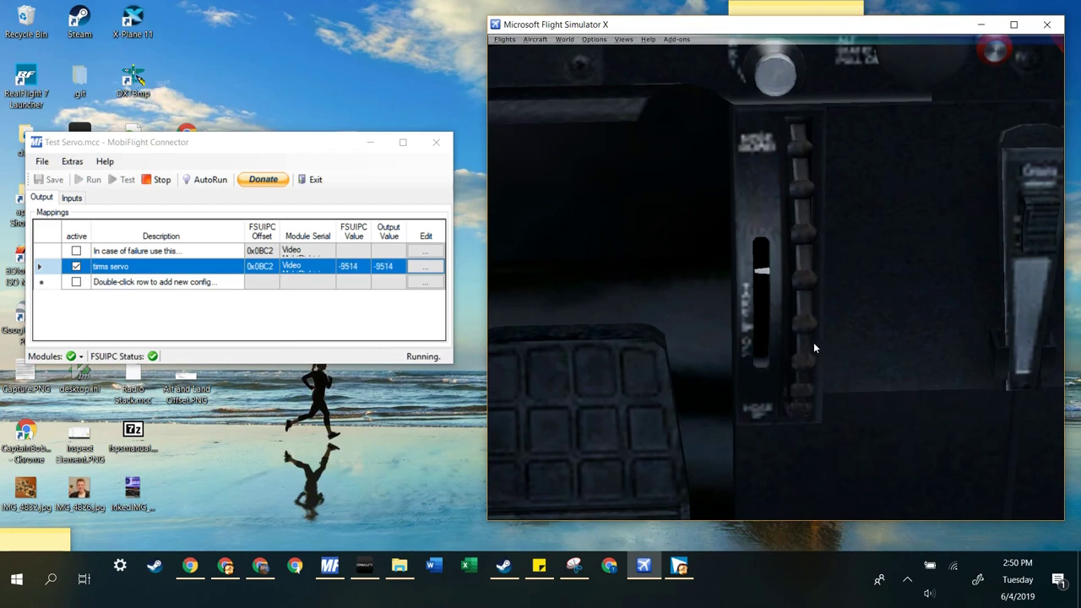
{"action": "left_click_drag", "start_coordinate": [809, 334], "coordinate": [790, 189]}
{"action": "right_click", "coordinate": [791, 189]}
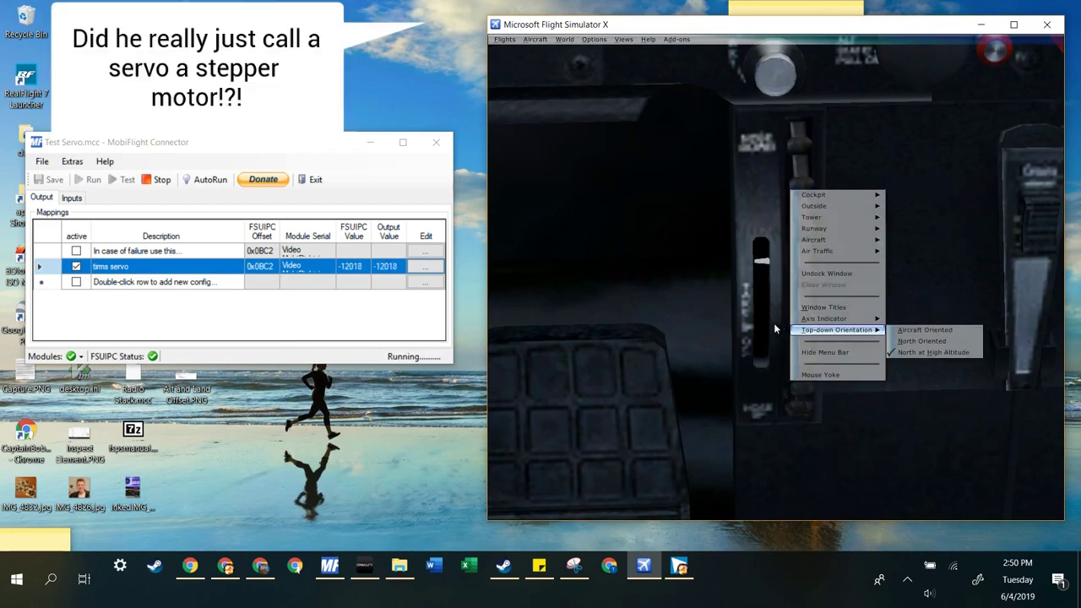
{"action": "right_click", "coordinate": [700, 377]}
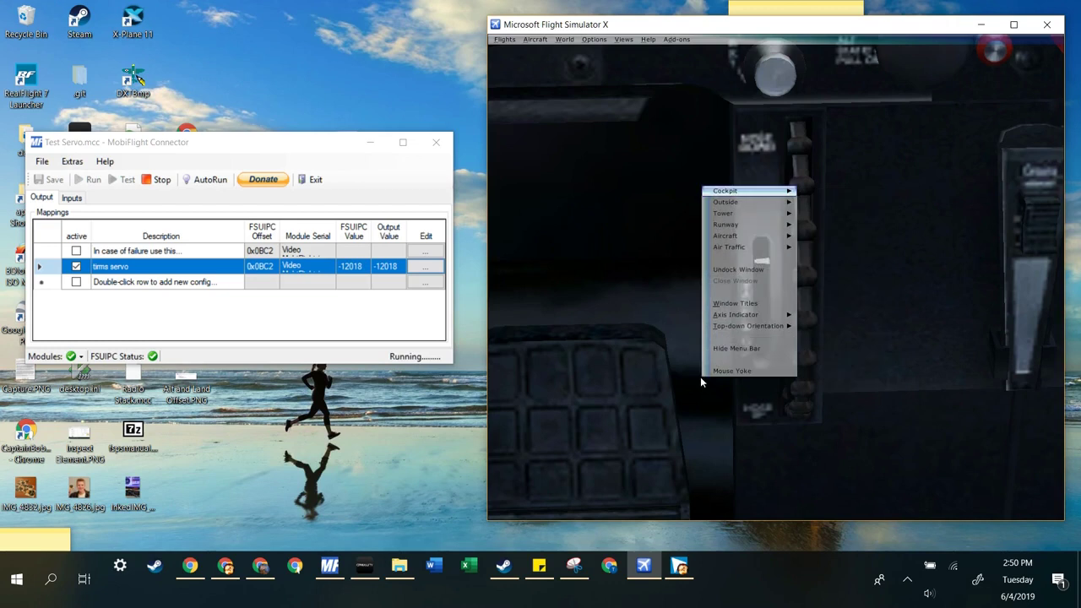
{"action": "right_click", "coordinate": [501, 298]}
{"action": "left_click", "coordinate": [809, 263]}
{"action": "left_click_drag", "start_coordinate": [808, 333], "coordinate": [746, 103]}
{"action": "left_click_drag", "start_coordinate": [792, 341], "coordinate": [792, 245]}
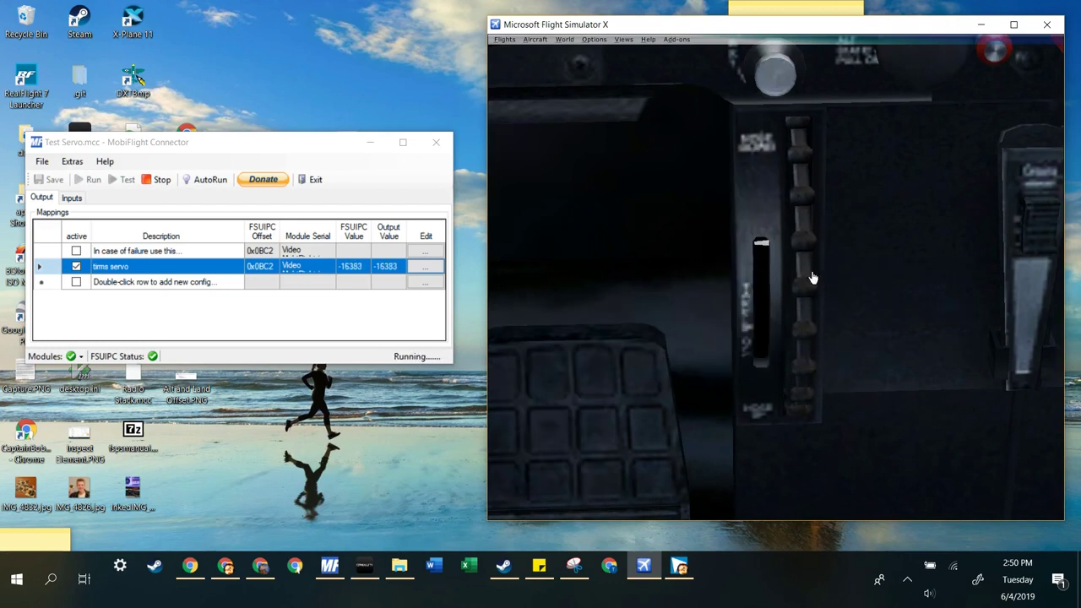
Step: Record -16383 in the sticky note, keeping 16384 listed above it
{"action": "left_click", "coordinate": [745, 7]}
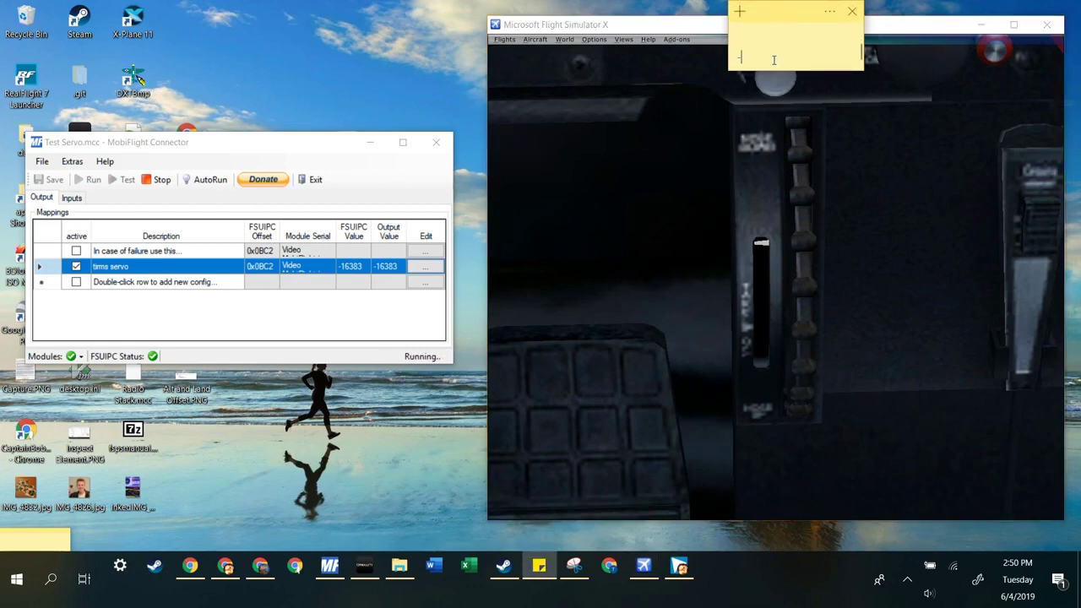
{"action": "type", "text": "6383"}
{"action": "key", "text": "ctrl+Home"}
{"action": "type", "text": "16384"}
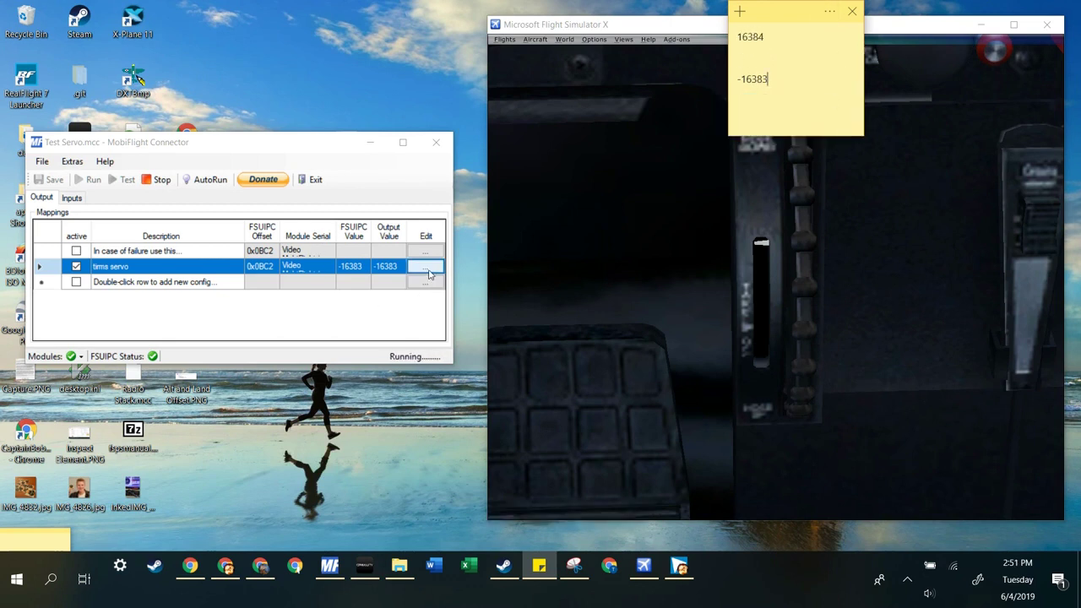
Step: Edit the servo mapping's FSUIPC settings and switch Transform on
{"action": "left_click", "coordinate": [427, 268]}
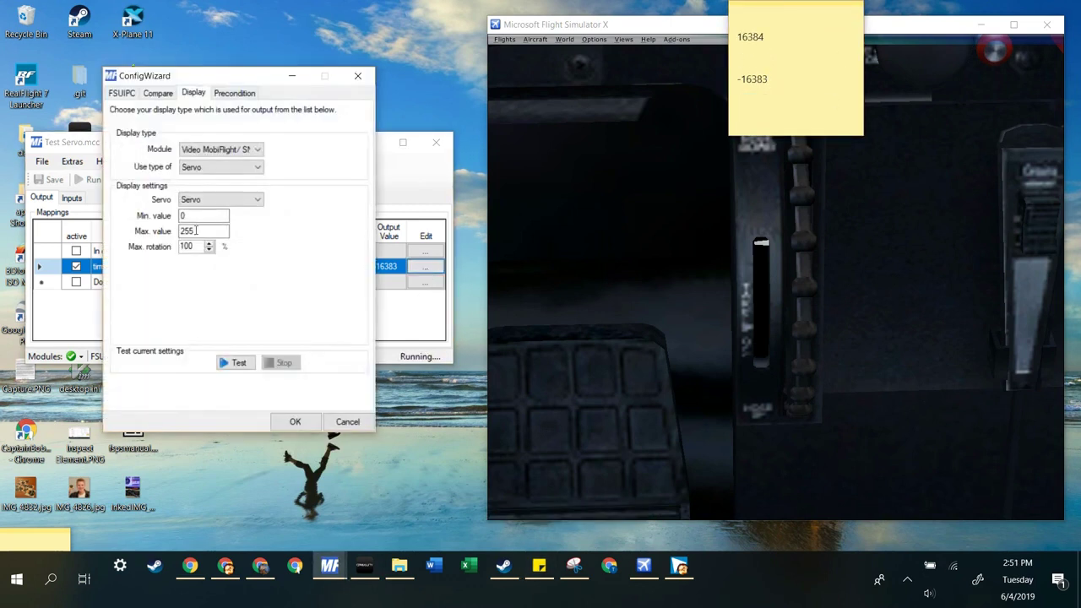
{"action": "left_click", "coordinate": [127, 92]}
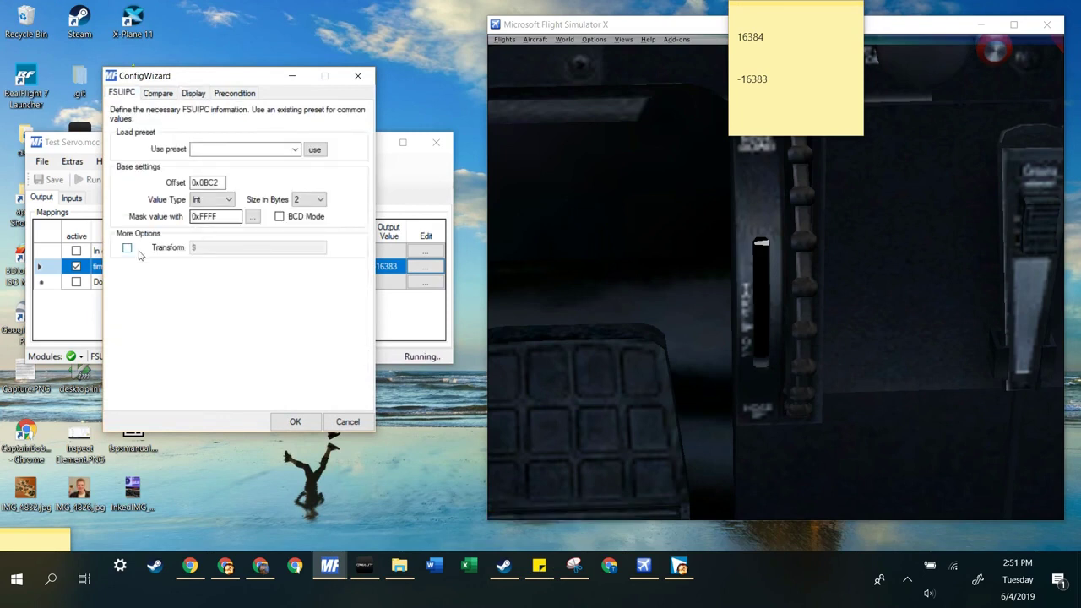
{"action": "left_click", "coordinate": [127, 248]}
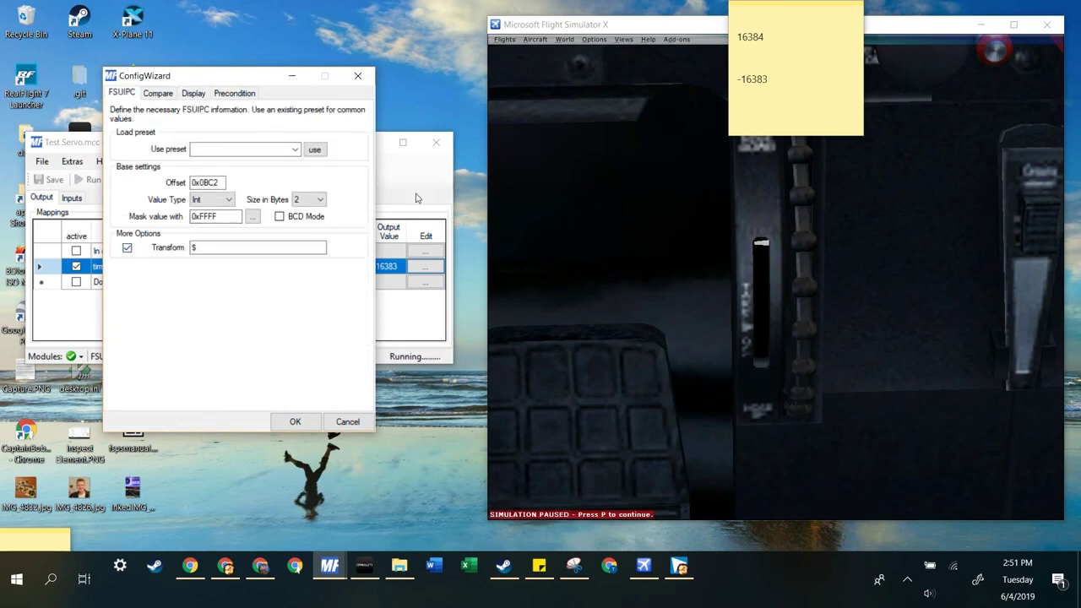
Step: Enter $+16383 as the transform formula, using the -16383 value from the note
{"action": "left_click", "coordinate": [753, 80]}
{"action": "left_click", "coordinate": [794, 75]}
{"action": "left_click_drag", "start_coordinate": [739, 80], "coordinate": [734, 79]}
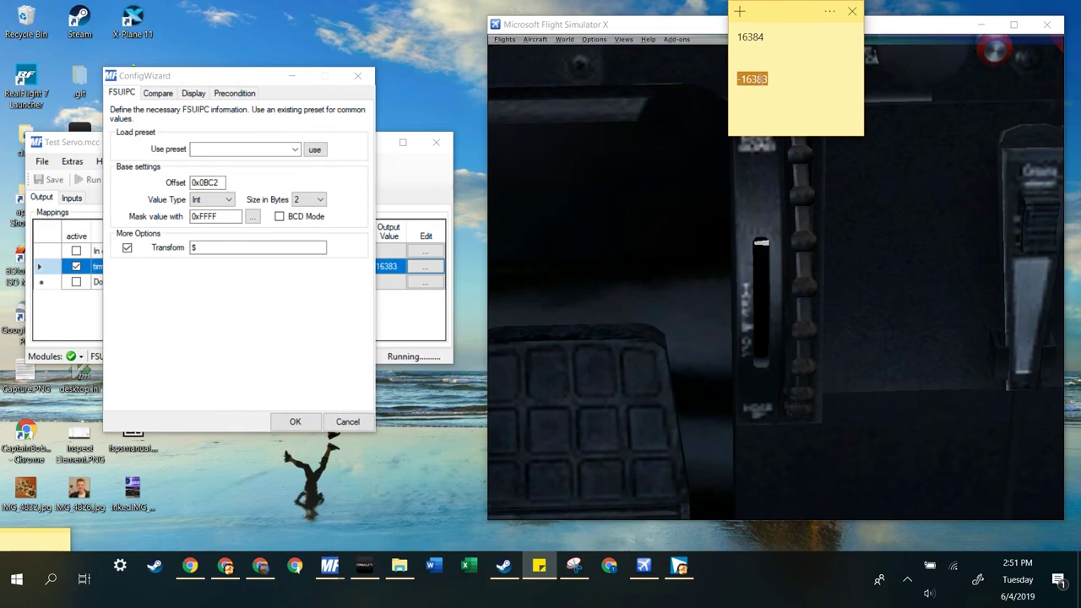
{"action": "left_click", "coordinate": [253, 246]}
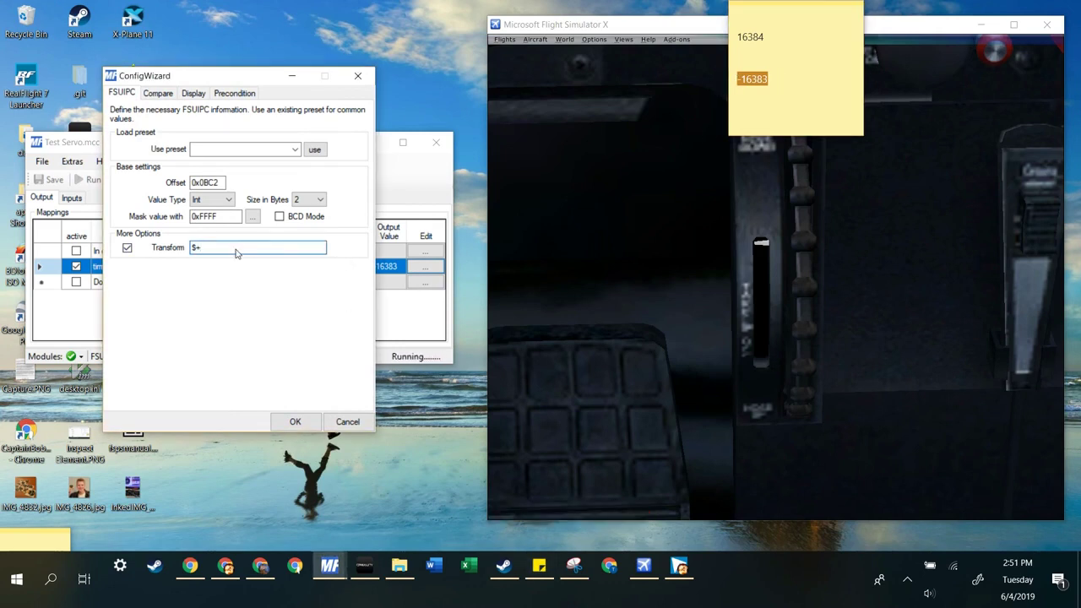
{"action": "type", "text": "+16383"}
{"action": "left_click_drag", "start_coordinate": [241, 247], "coordinate": [186, 248]}
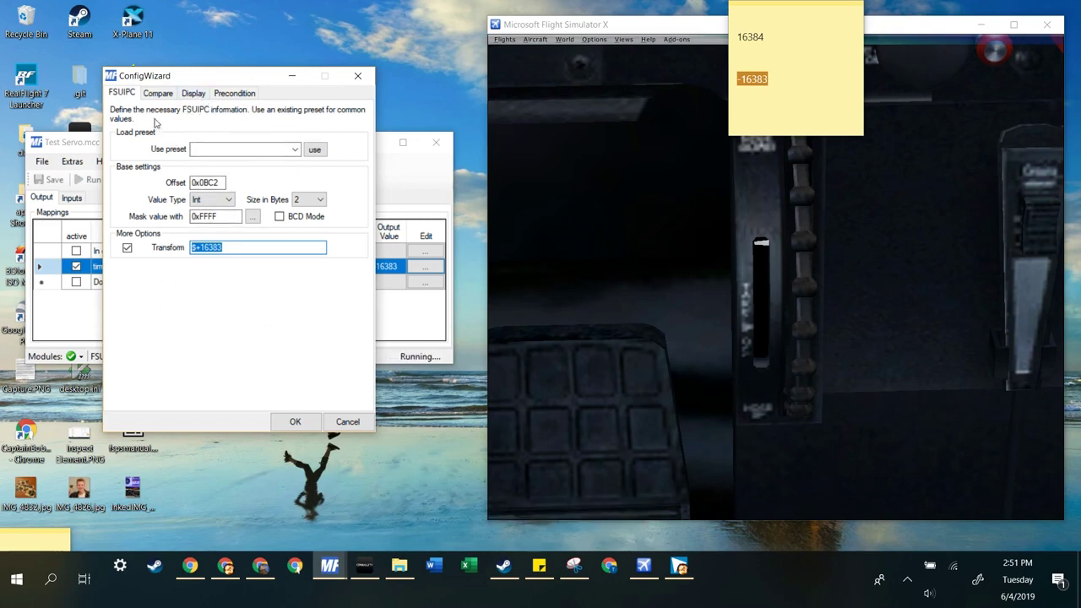
Step: Replace the Display tab's Max. value 255 with 16384
{"action": "left_click", "coordinate": [194, 94]}
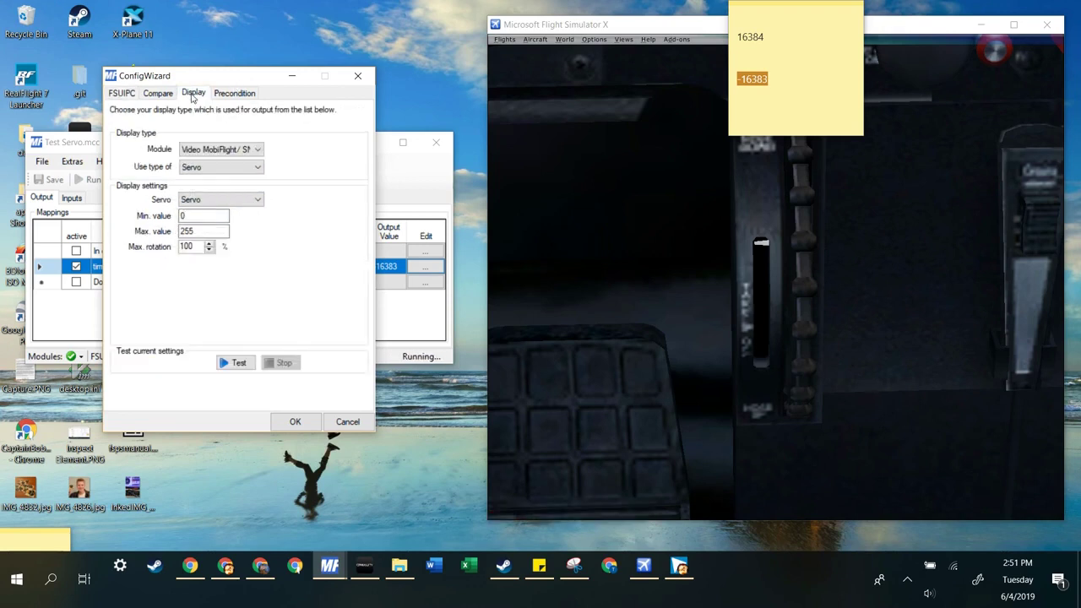
{"action": "left_click", "coordinate": [765, 37]}
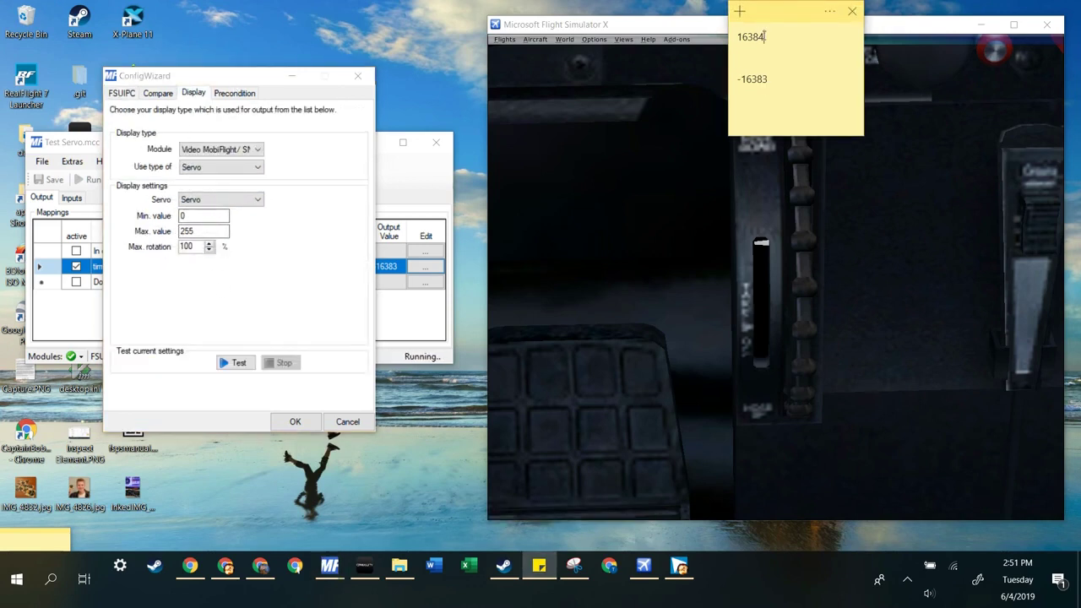
{"action": "left_click_drag", "start_coordinate": [765, 37], "coordinate": [720, 49]}
{"action": "double_click", "coordinate": [189, 230]}
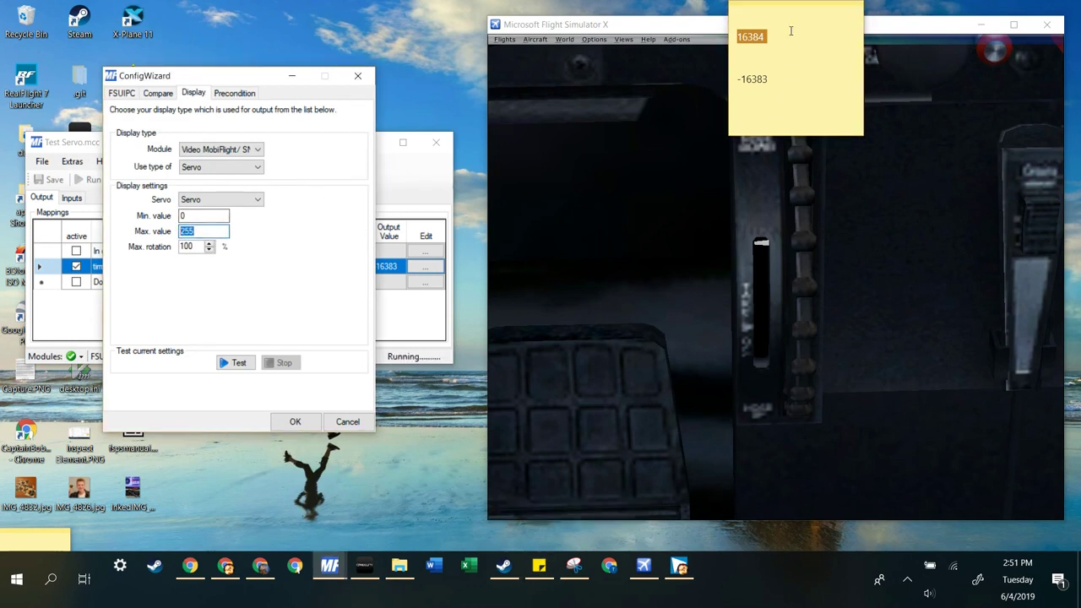
{"action": "left_click", "coordinate": [766, 36]}
{"action": "left_click_drag", "start_coordinate": [766, 37], "coordinate": [738, 36]}
{"action": "left_click", "coordinate": [786, 34]}
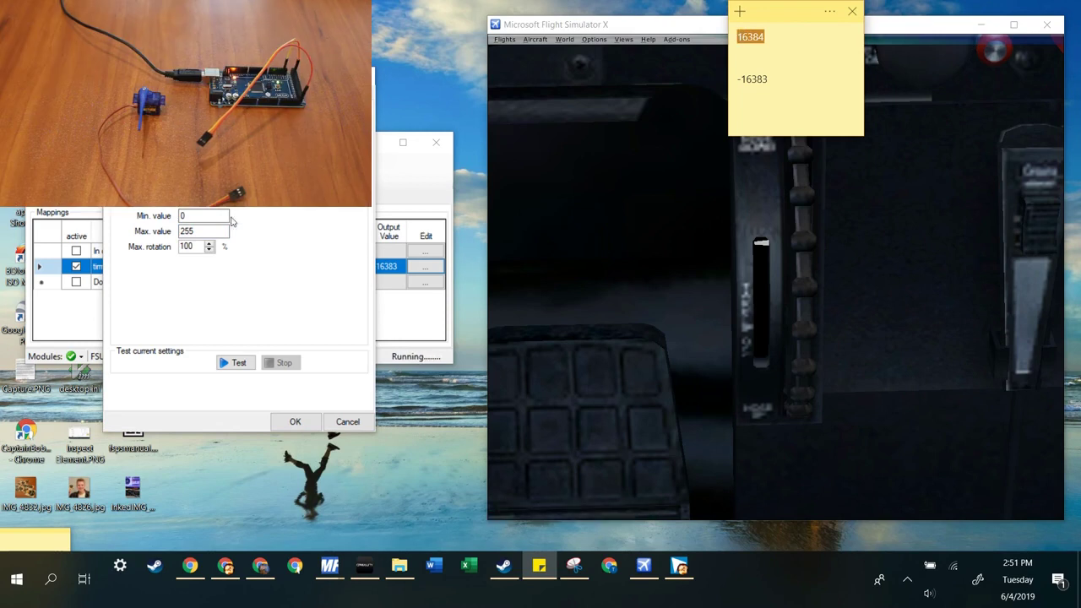
{"action": "double_click", "coordinate": [201, 231]}
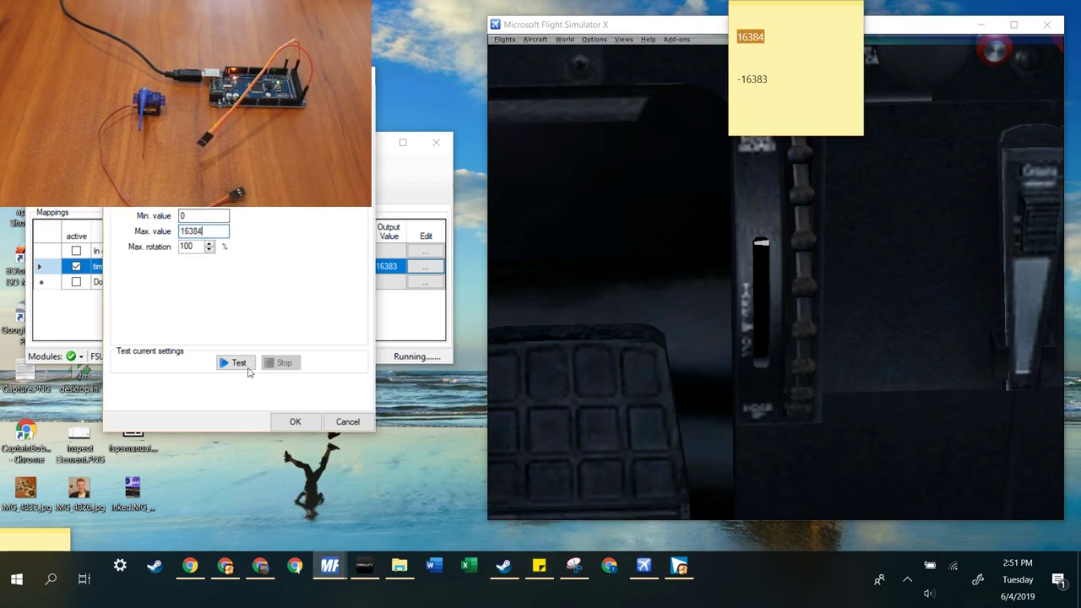
Step: Test the servo once more and save the mapping with OK
{"action": "left_click", "coordinate": [238, 364]}
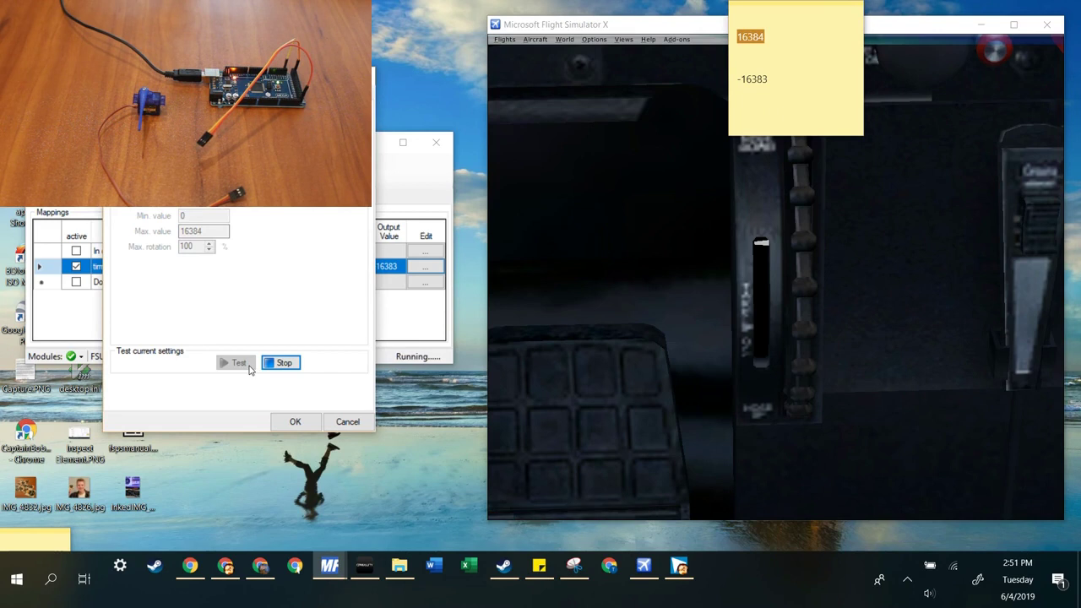
{"action": "left_click", "coordinate": [280, 363]}
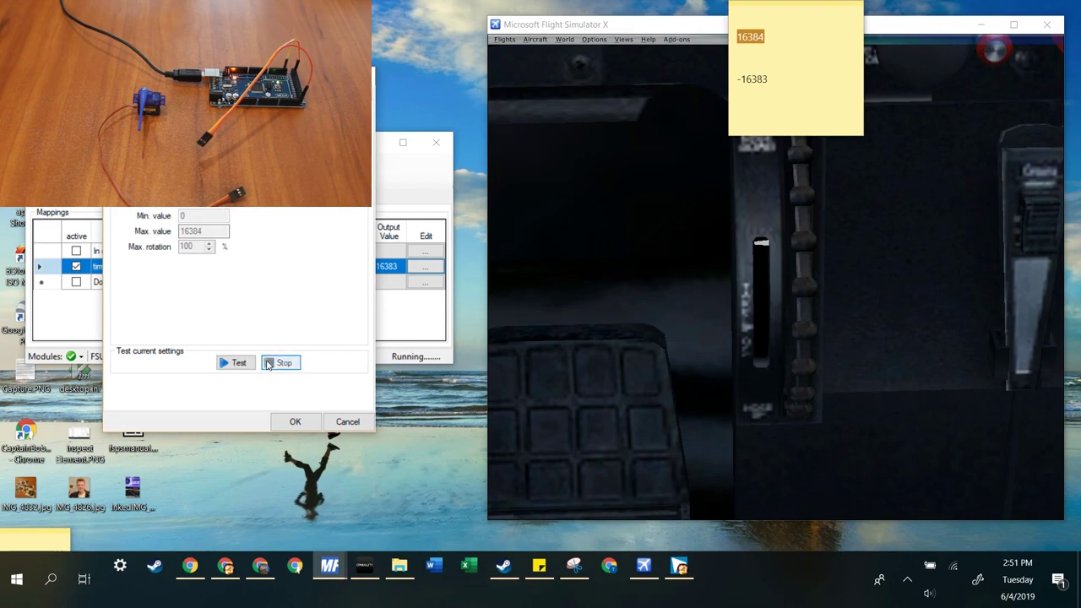
{"action": "left_click", "coordinate": [308, 422]}
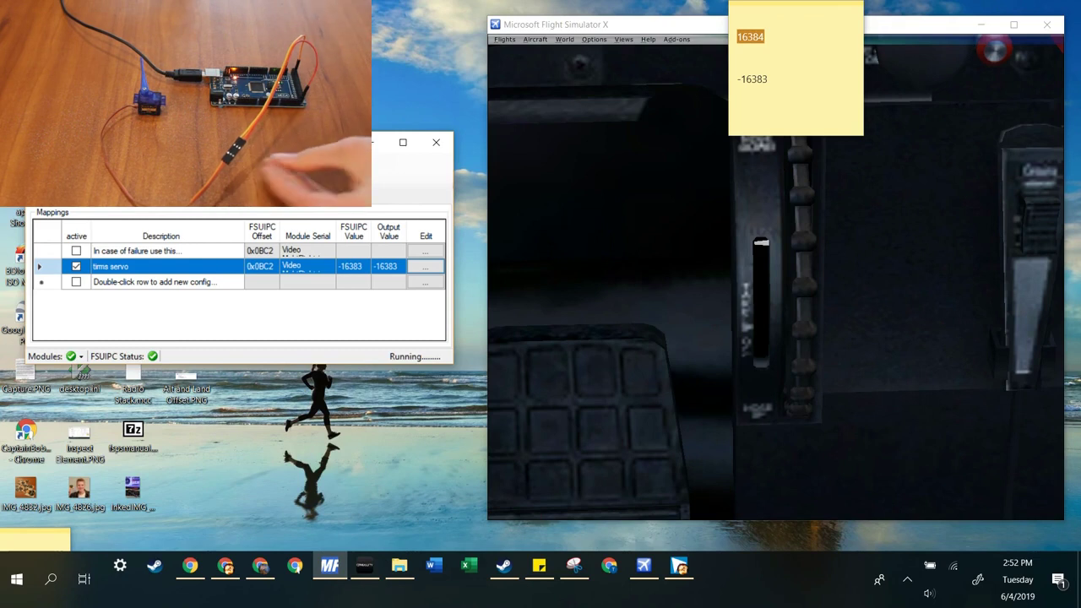
Step: Sweep the FSX elevator trim through its full range while the output climbs to 32767
{"action": "left_click", "coordinate": [766, 182]}
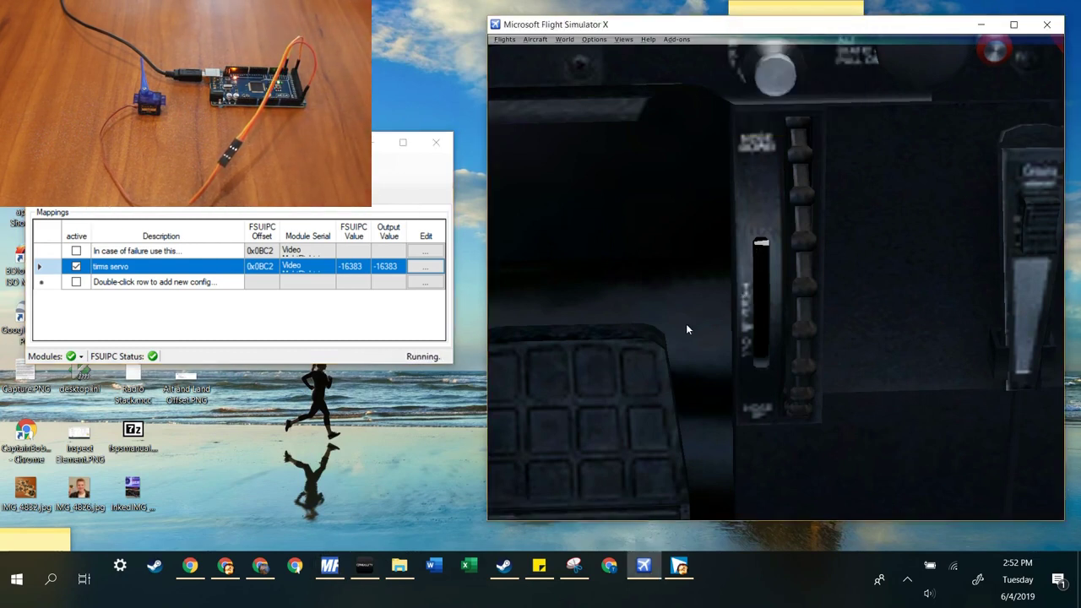
{"action": "scroll", "coordinate": [797, 193], "scroll_direction": "down", "scroll_amount": 10}
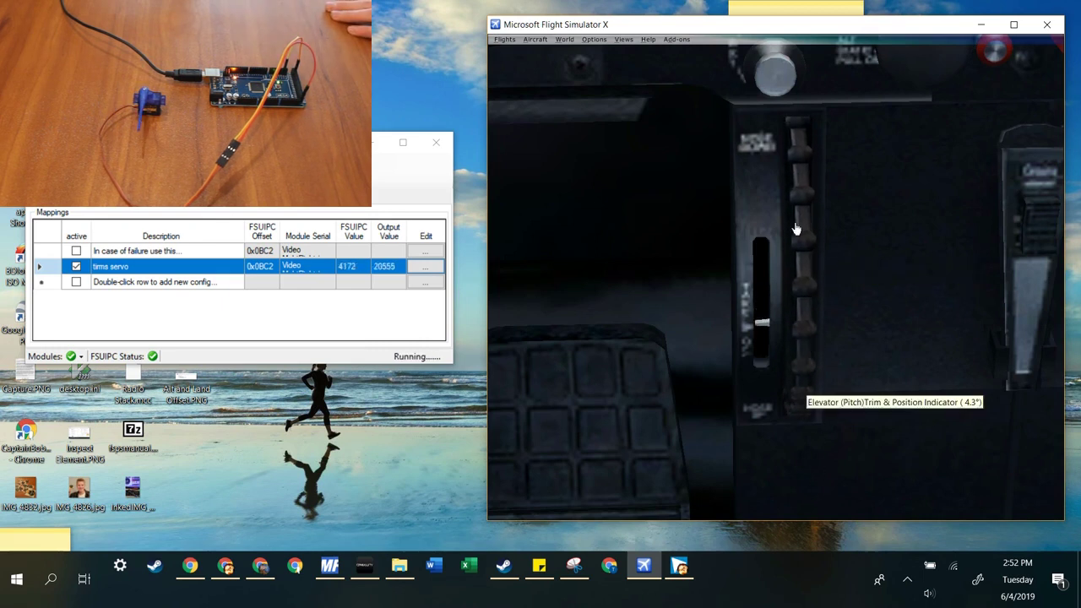
{"action": "scroll", "coordinate": [795, 228], "scroll_direction": "down", "scroll_amount": 8}
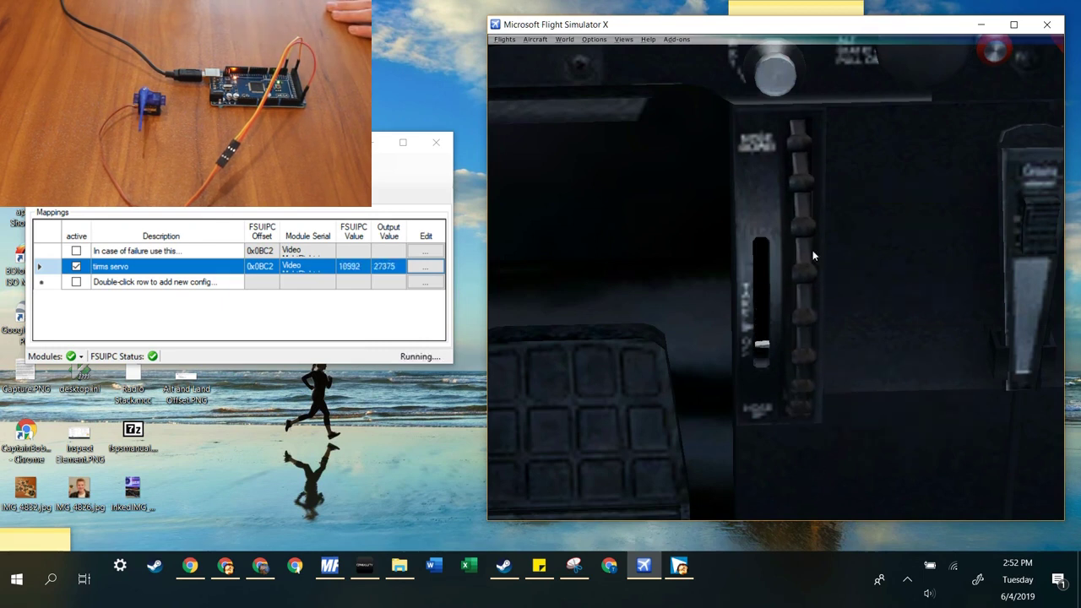
{"action": "scroll", "coordinate": [807, 228], "scroll_direction": "up", "scroll_amount": 12}
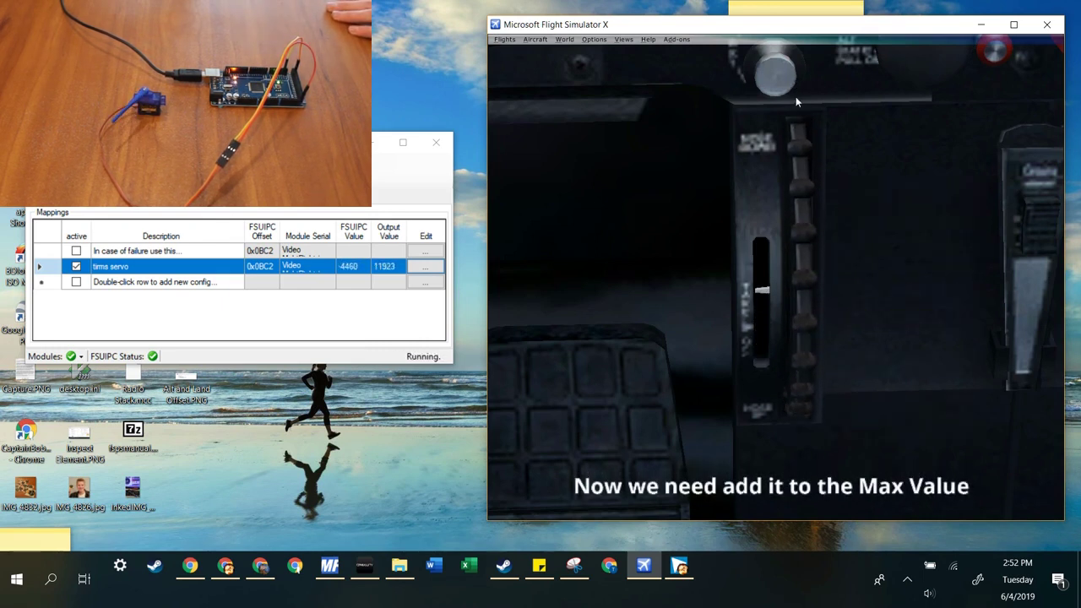
{"action": "scroll", "coordinate": [796, 127], "scroll_direction": "up", "scroll_amount": 6}
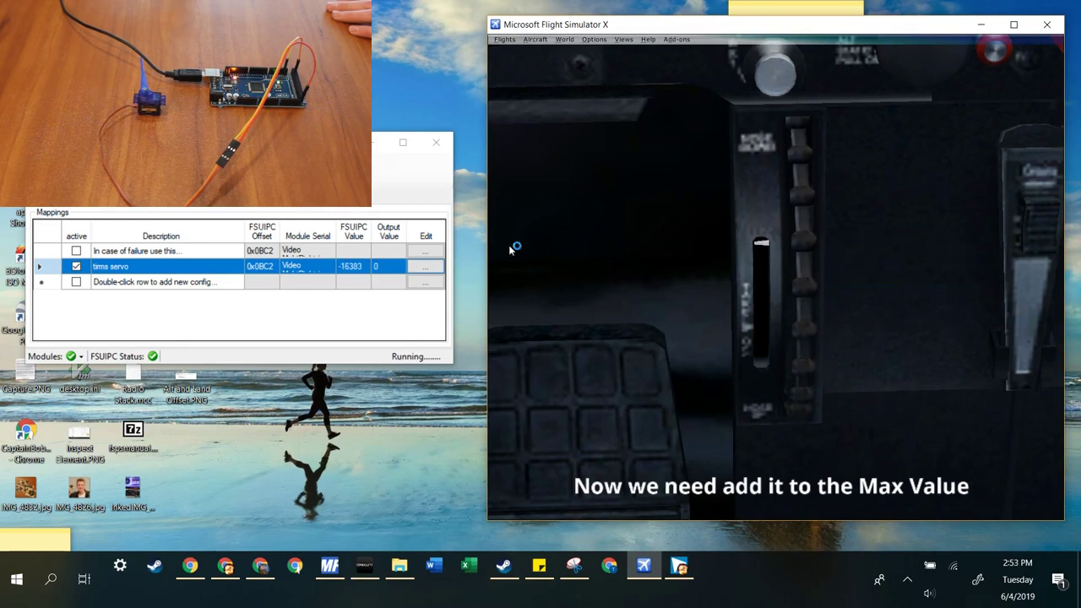
{"action": "scroll", "coordinate": [802, 217], "scroll_direction": "down", "scroll_amount": 10}
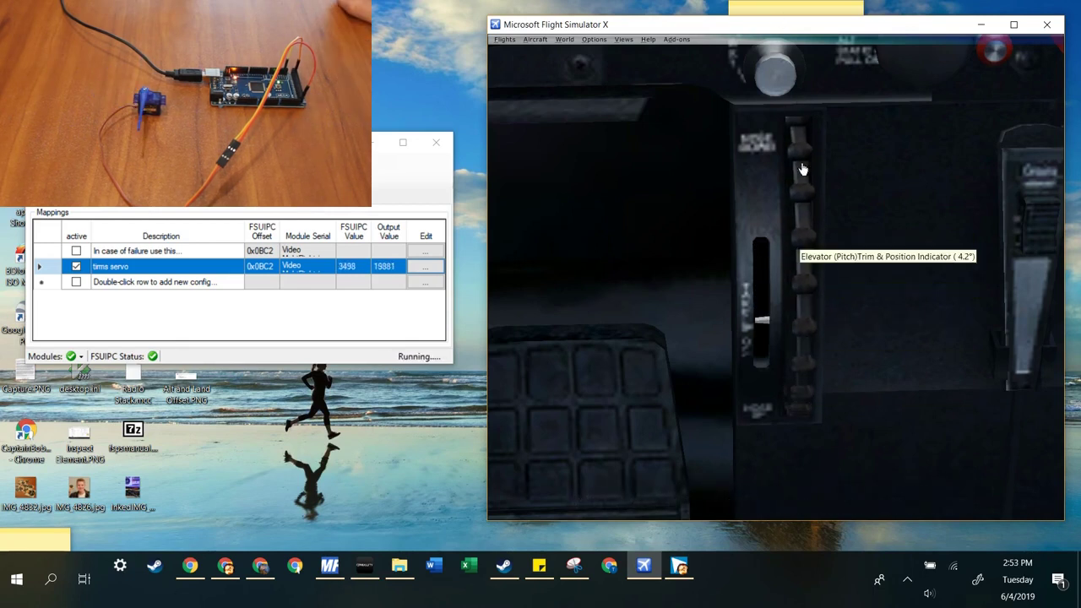
{"action": "scroll", "coordinate": [802, 177], "scroll_direction": "down", "scroll_amount": 5}
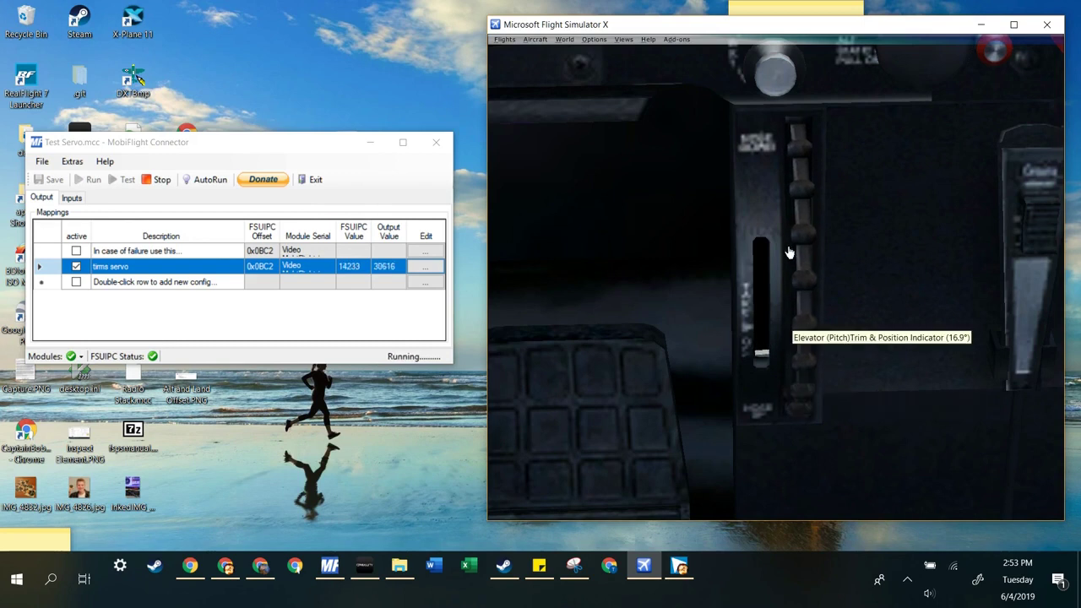
{"action": "scroll", "coordinate": [788, 251], "scroll_direction": "down", "scroll_amount": 1}
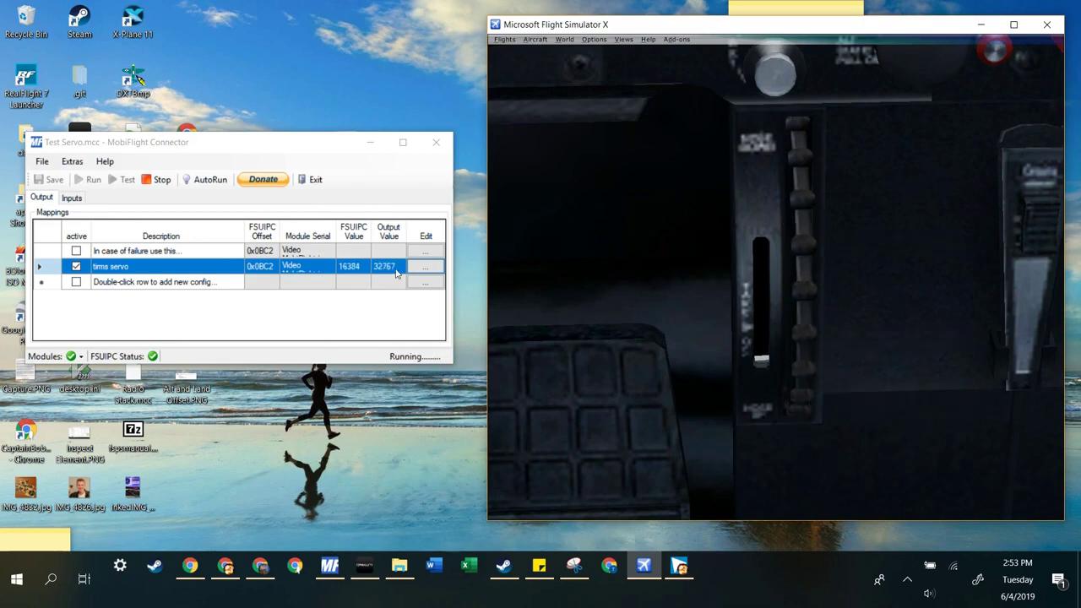
Step: Note 32767 on a new line below 16384 in the sticky note
{"action": "left_click", "coordinate": [799, 11]}
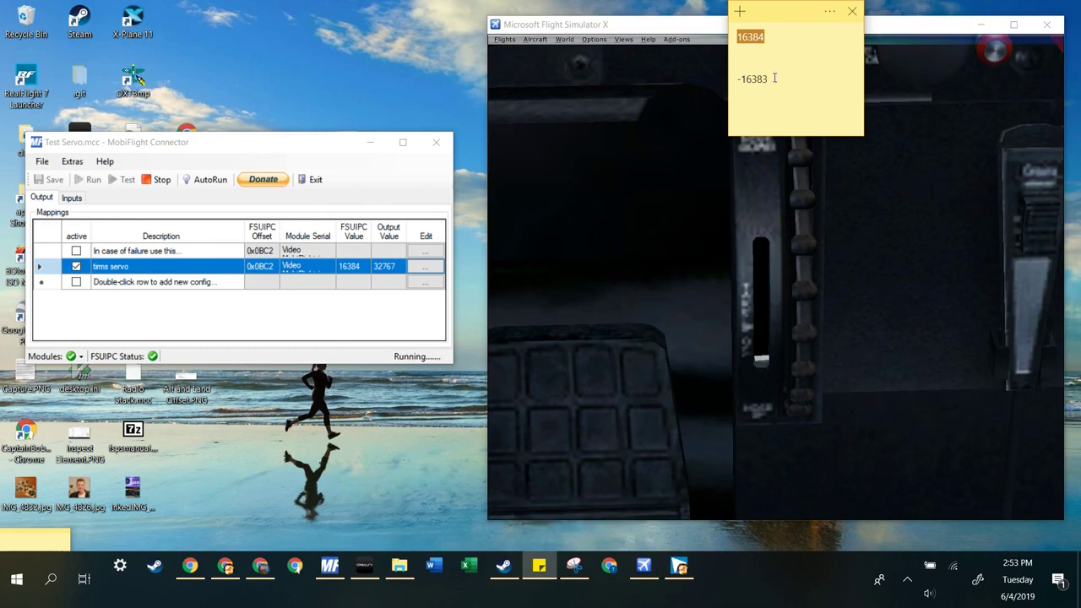
{"action": "key", "text": "Down"}
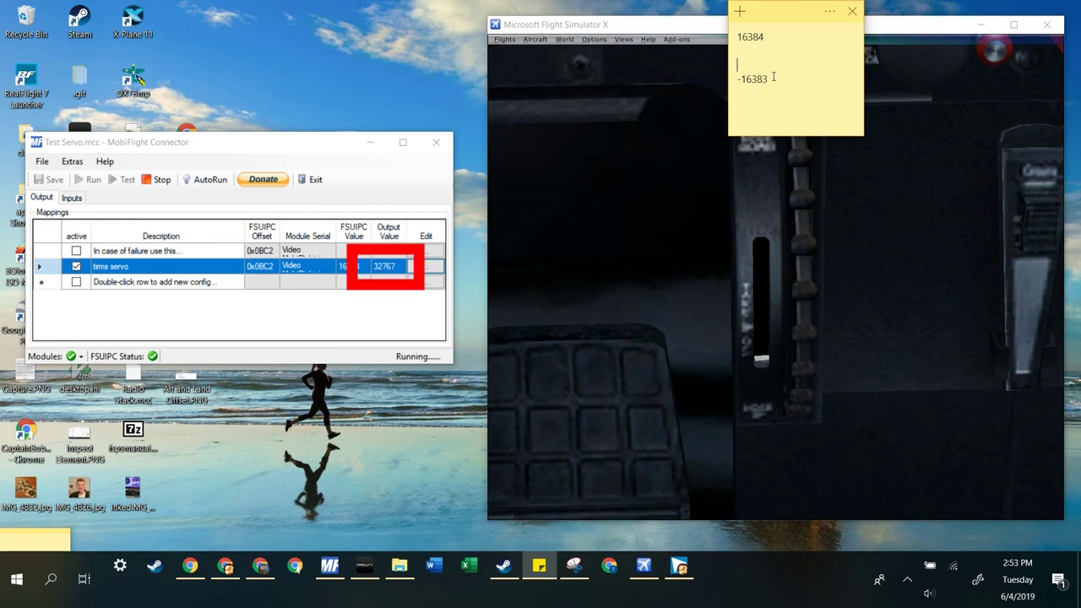
{"action": "type", "text": "32767"}
Step: Edit the tims servo mapping, change its Display Max. value from 16384 to 32767, and save
{"action": "left_click", "coordinate": [346, 220]}
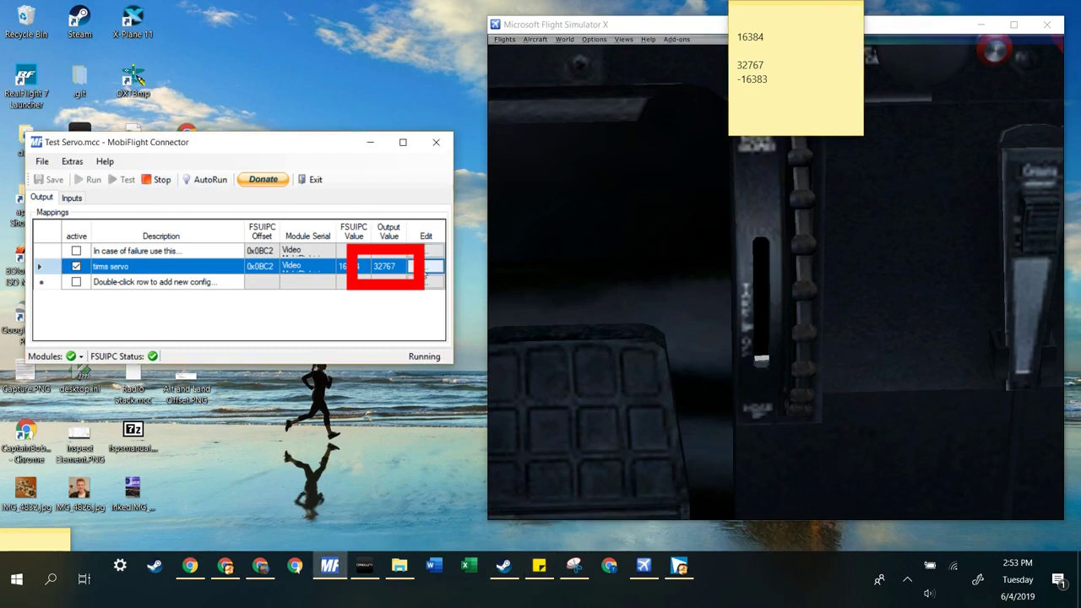
{"action": "left_click", "coordinate": [422, 269]}
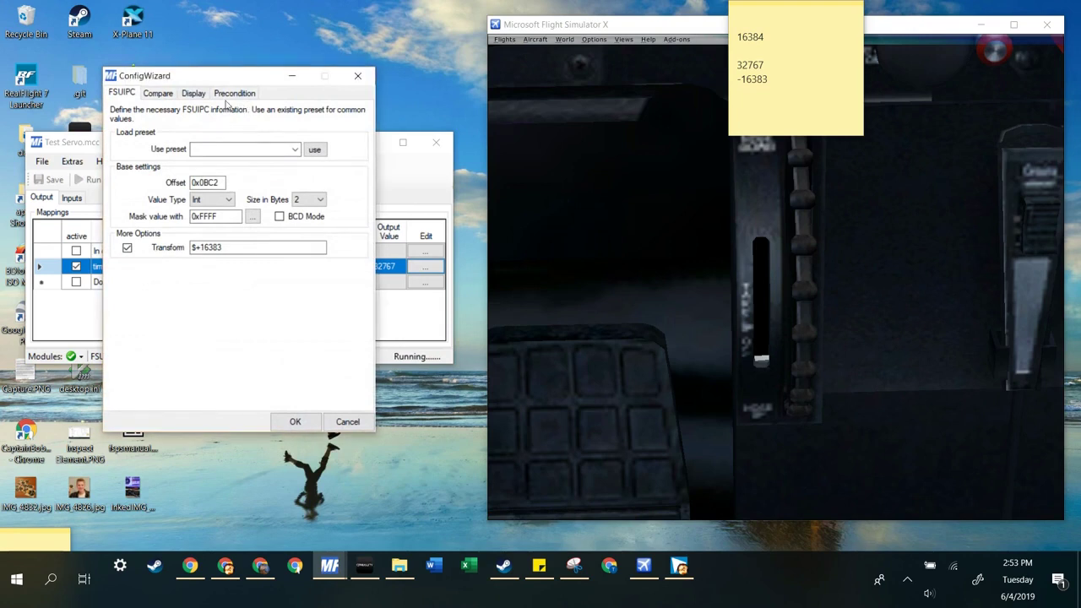
{"action": "left_click", "coordinate": [125, 95]}
{"action": "left_click", "coordinate": [193, 93]}
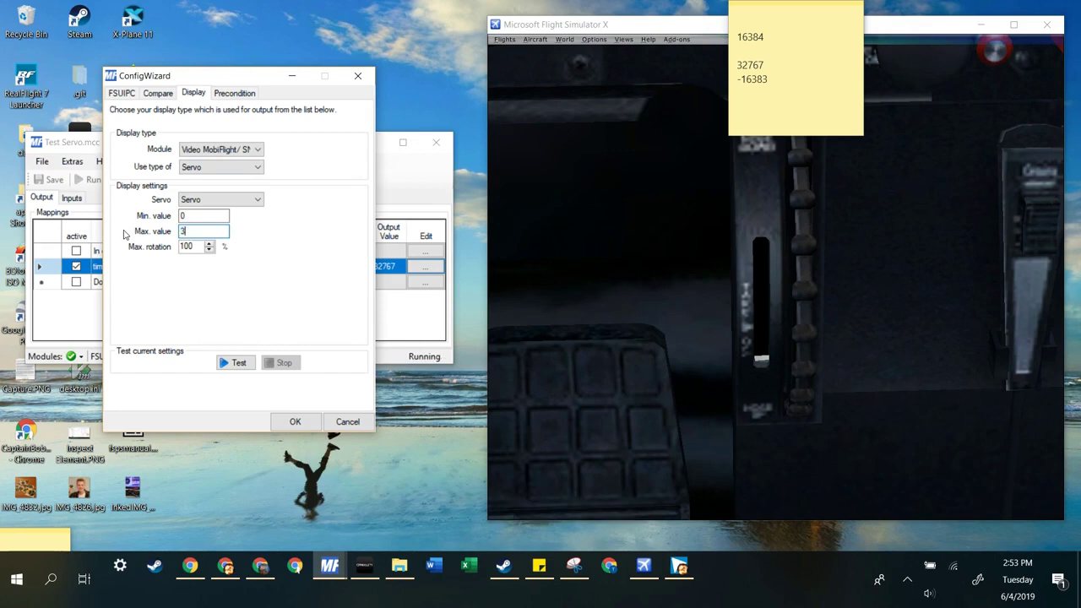
{"action": "type", "text": "767"}
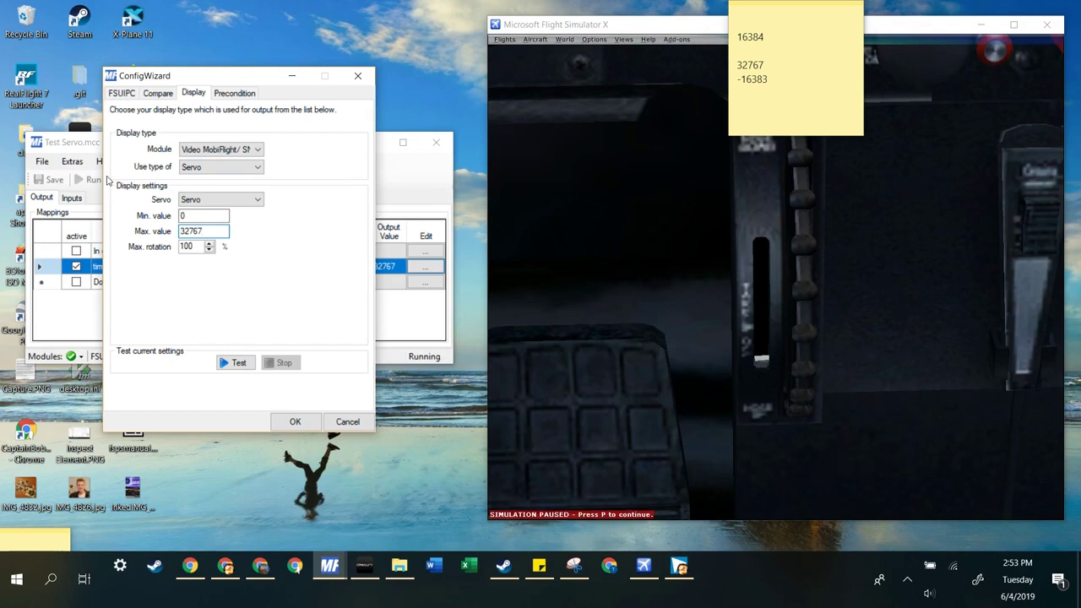
{"action": "left_click", "coordinate": [290, 422]}
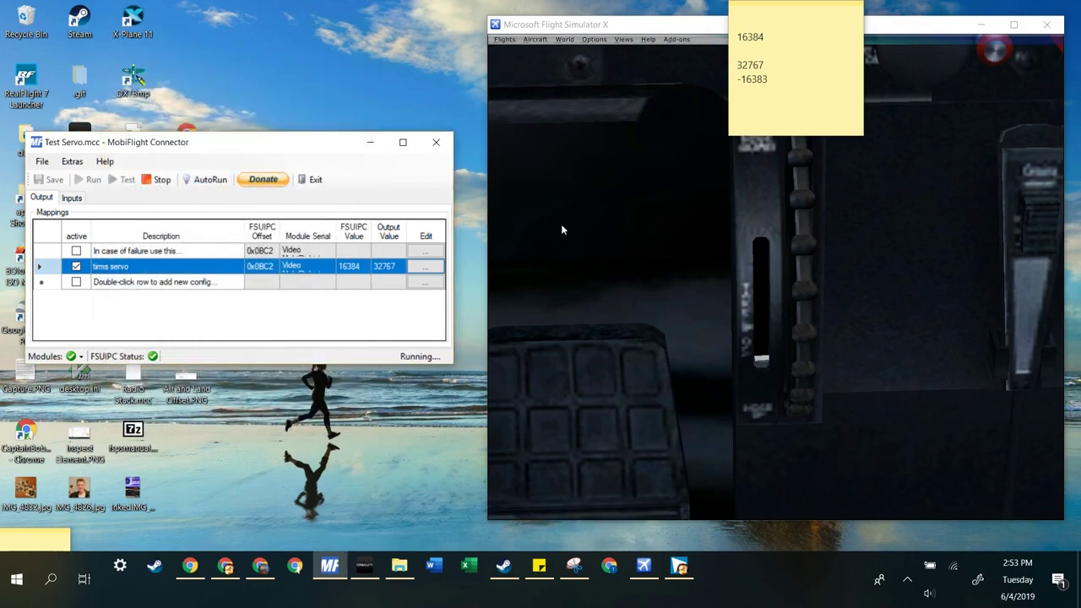
Step: Restart the mappings and scroll the FSX elevator trim down to its limit
{"action": "left_click", "coordinate": [157, 179]}
{"action": "left_click", "coordinate": [89, 179]}
{"action": "left_click", "coordinate": [589, 224]}
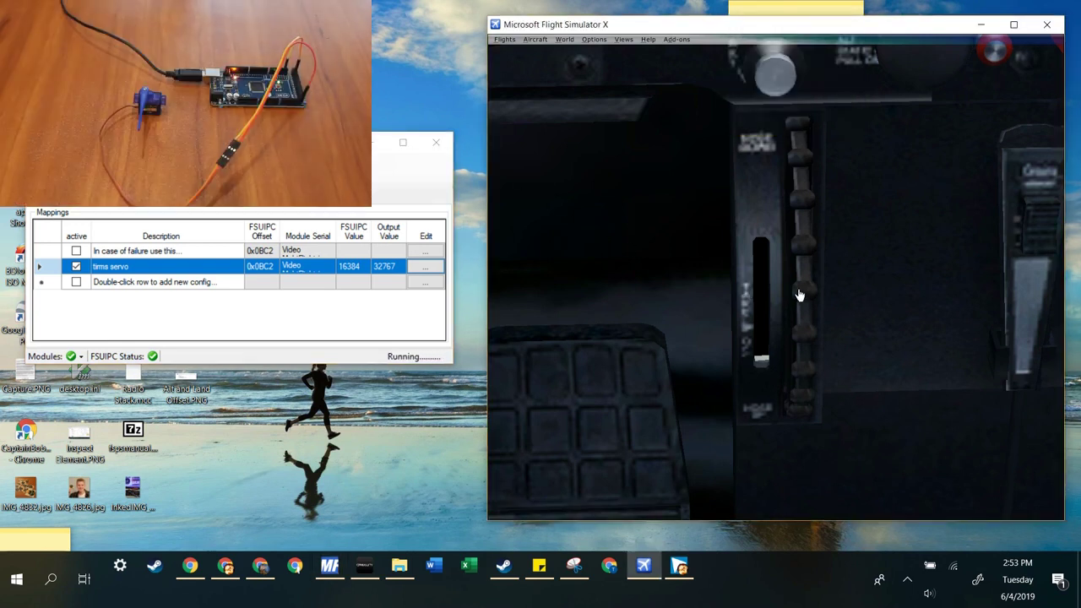
{"action": "left_click", "coordinate": [800, 321]}
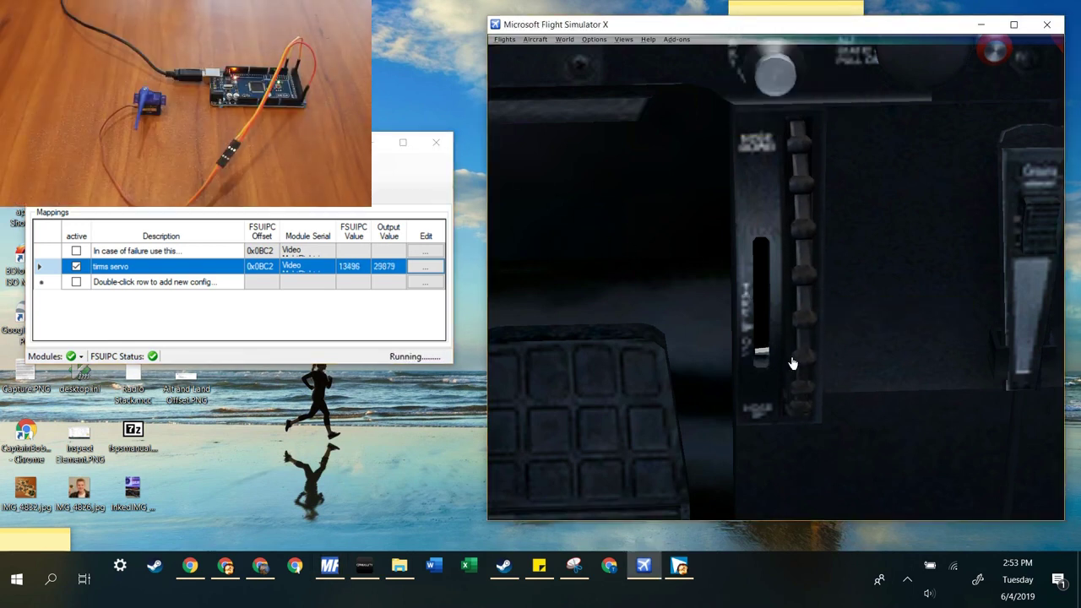
{"action": "scroll", "coordinate": [796, 411], "scroll_direction": "down", "scroll_amount": 8}
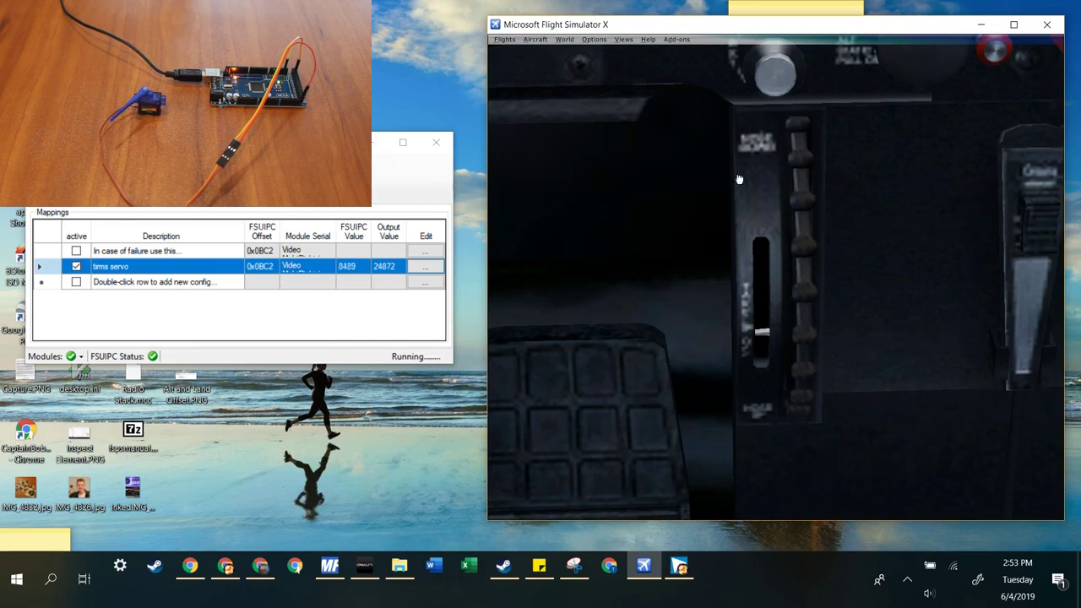
{"action": "scroll", "coordinate": [789, 418], "scroll_direction": "down", "scroll_amount": 8}
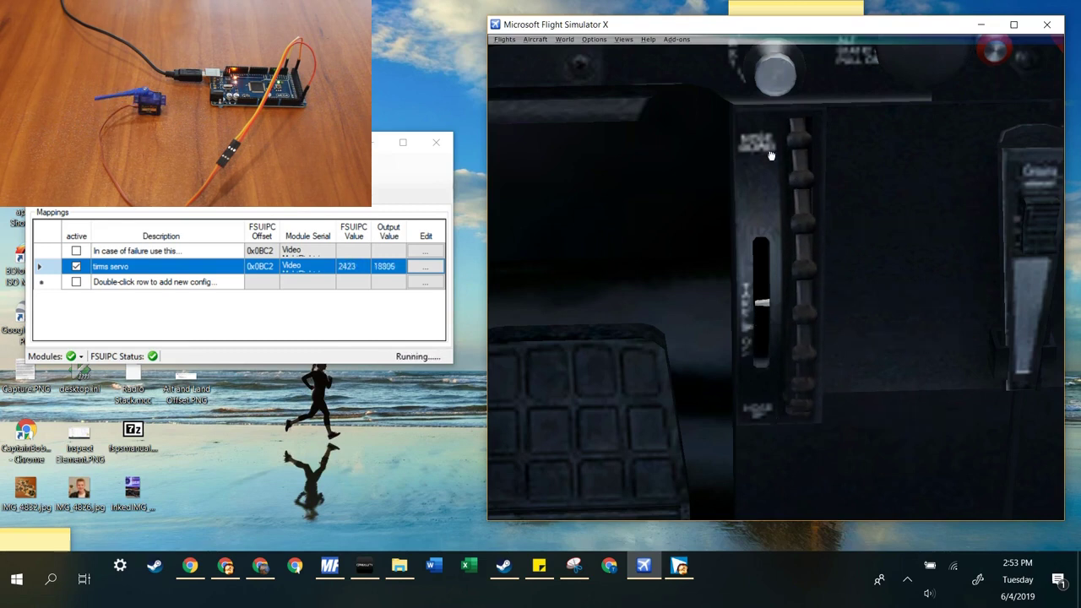
{"action": "scroll", "coordinate": [802, 410], "scroll_direction": "down", "scroll_amount": 8}
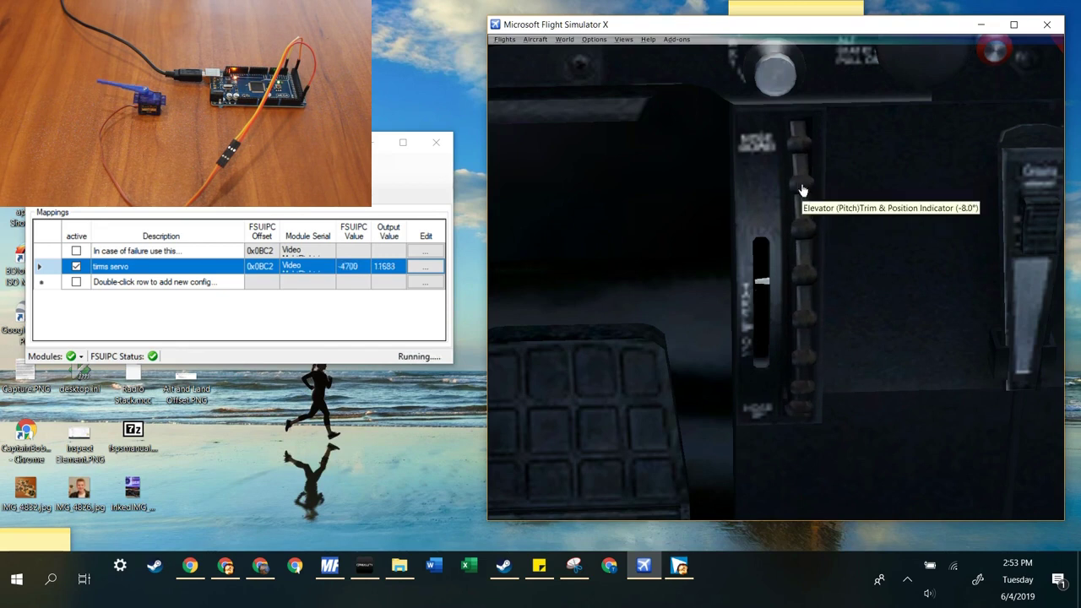
{"action": "scroll", "coordinate": [800, 412], "scroll_direction": "down", "scroll_amount": 7}
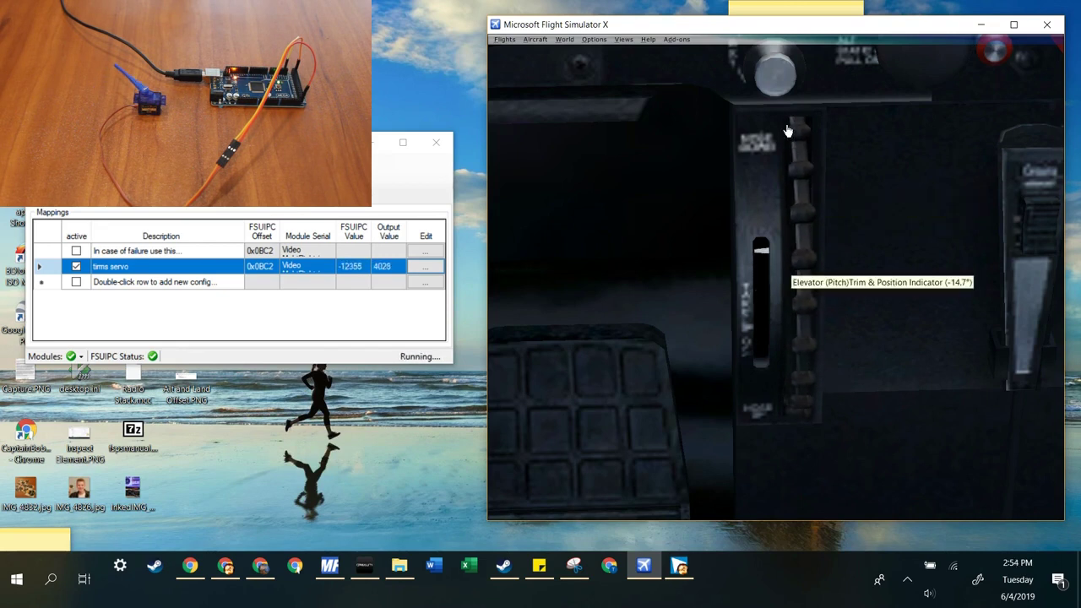
{"action": "scroll", "coordinate": [809, 151], "scroll_direction": "down", "scroll_amount": 1}
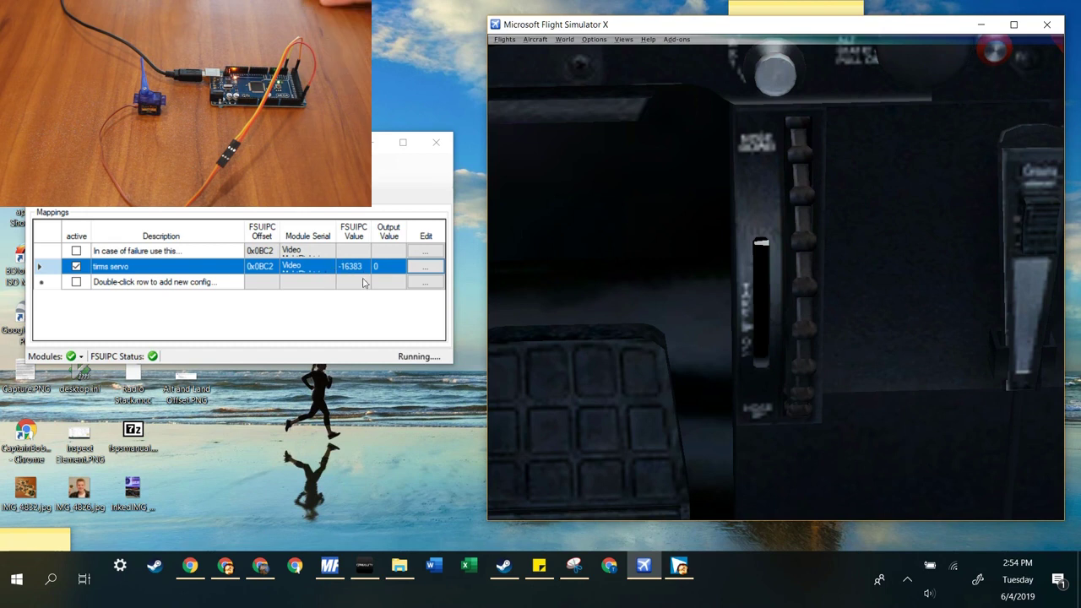
Step: Review the servo's max value 32767 and 100% rotation, then move the trim to drive the servo
{"action": "left_click", "coordinate": [171, 324]}
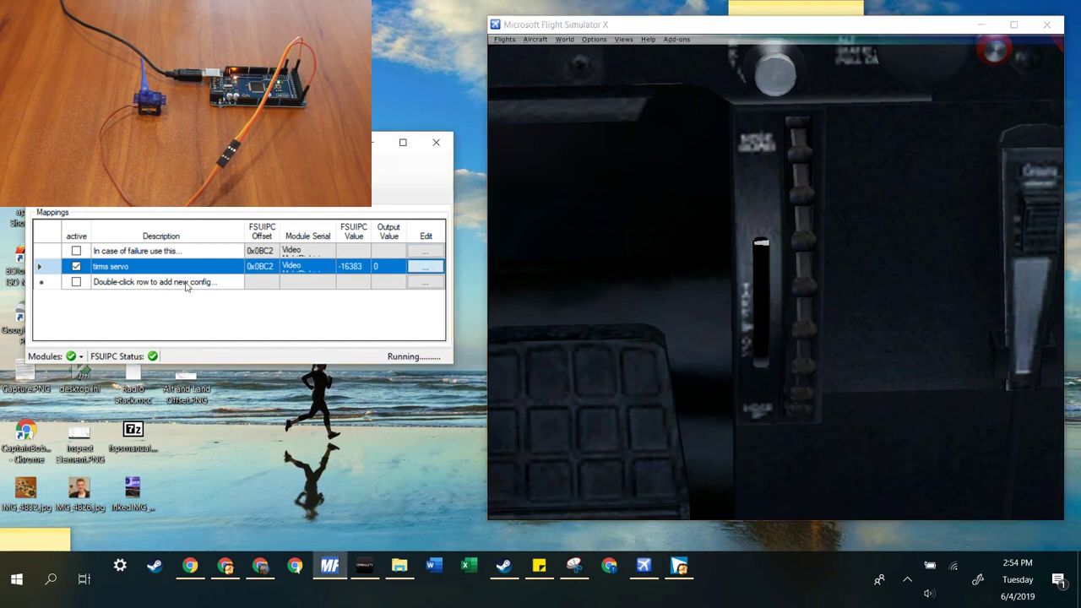
{"action": "double_click", "coordinate": [186, 284]}
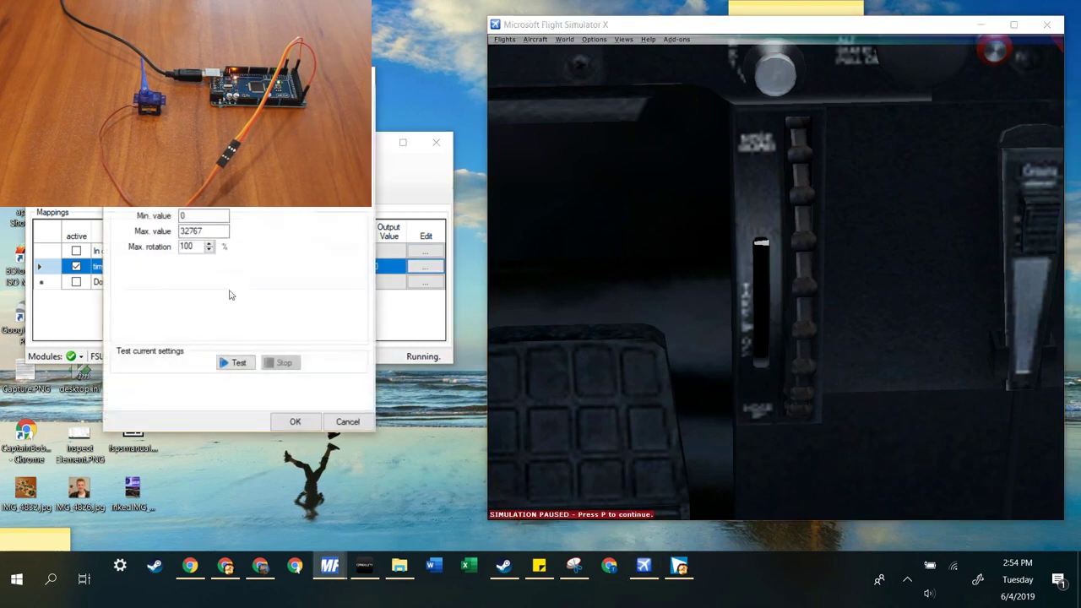
{"action": "left_click", "coordinate": [291, 421]}
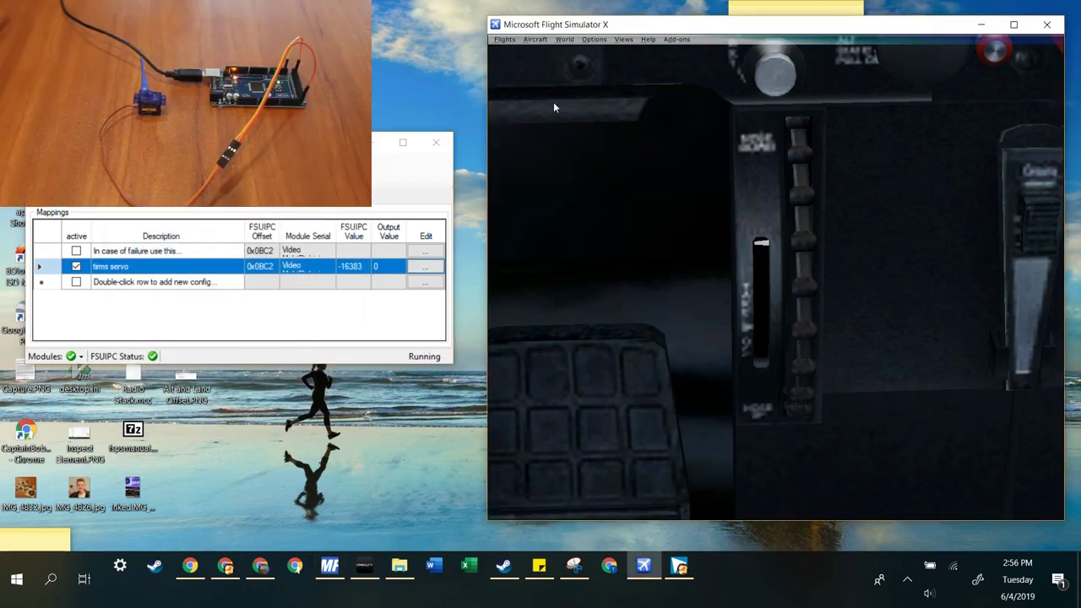
{"action": "mouse_move", "coordinate": [802, 169]}
{"action": "left_mouse_down"}
{"action": "mouse_move", "coordinate": [841, 404]}
{"action": "mouse_move", "coordinate": [811, 180]}
{"action": "mouse_move", "coordinate": [784, 430]}
{"action": "mouse_move", "coordinate": [804, 150]}
{"action": "left_mouse_up"}
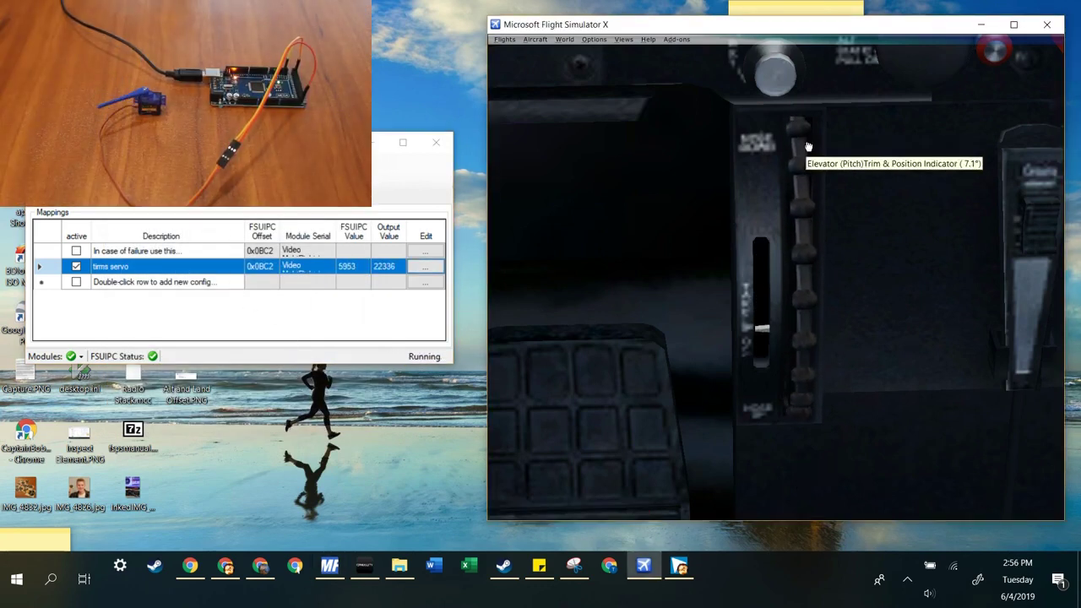
Step: Lower the tims servo mapping's Max. rotation from 100% to 50% and save it
{"action": "left_click", "coordinate": [425, 266]}
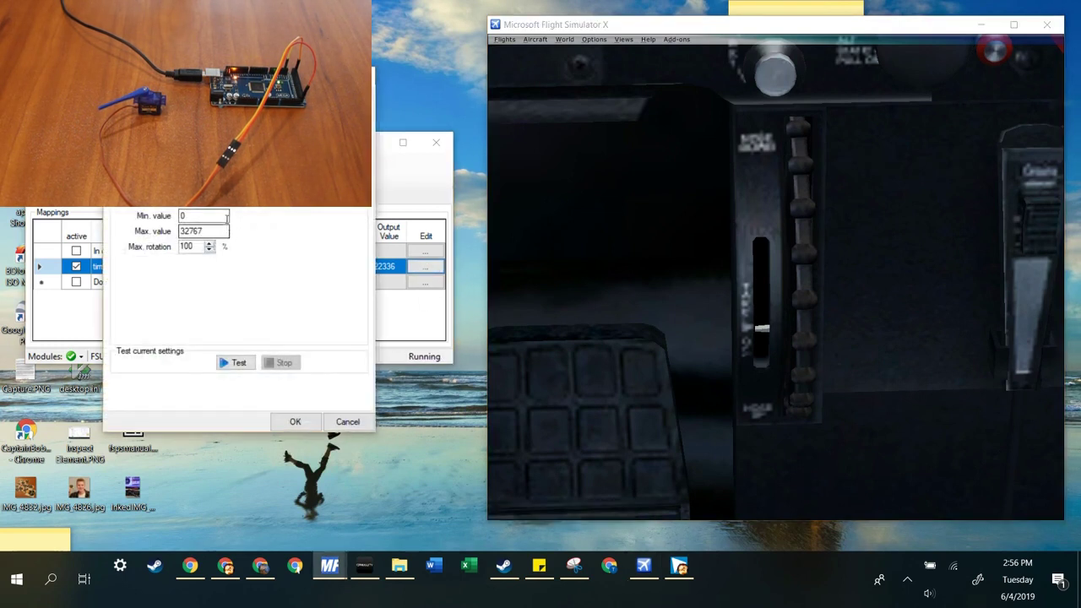
{"action": "left_click", "coordinate": [218, 229]}
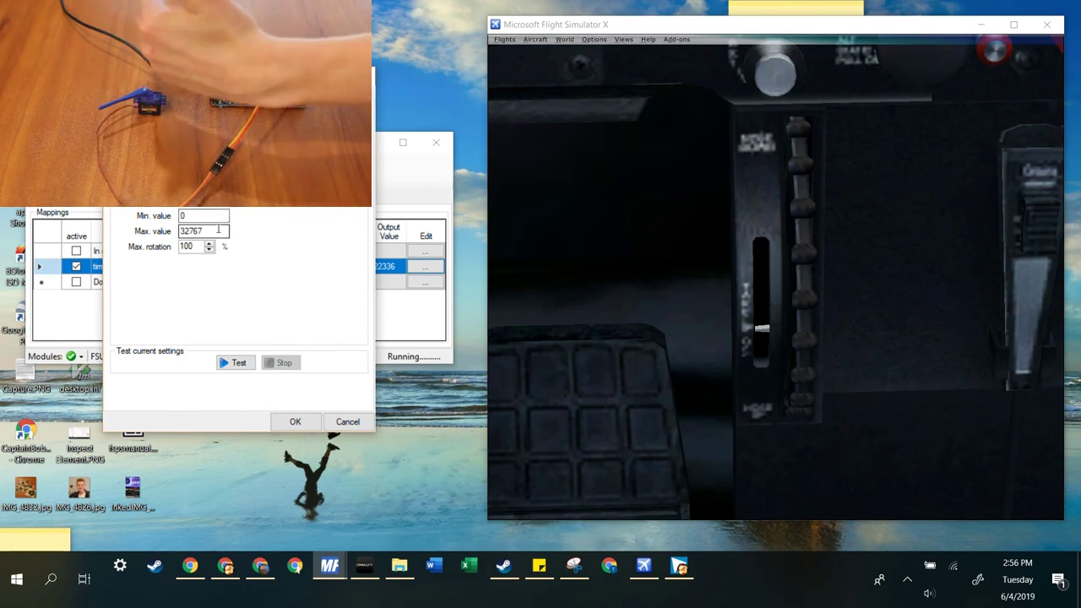
{"action": "left_click", "coordinate": [208, 250]}
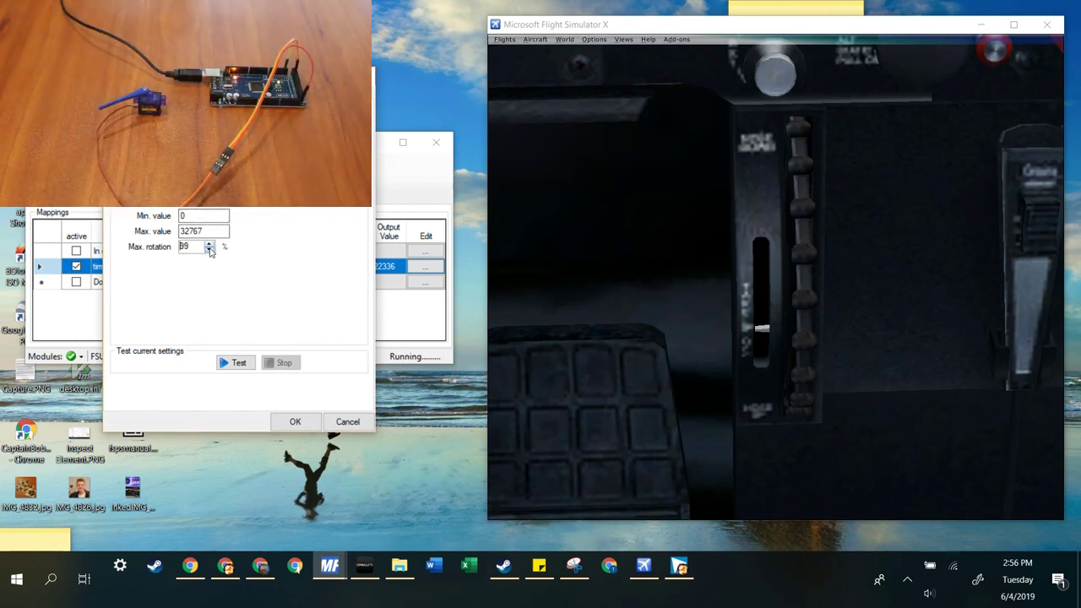
{"action": "left_click", "coordinate": [209, 250]}
{"action": "type", "text": "50"}
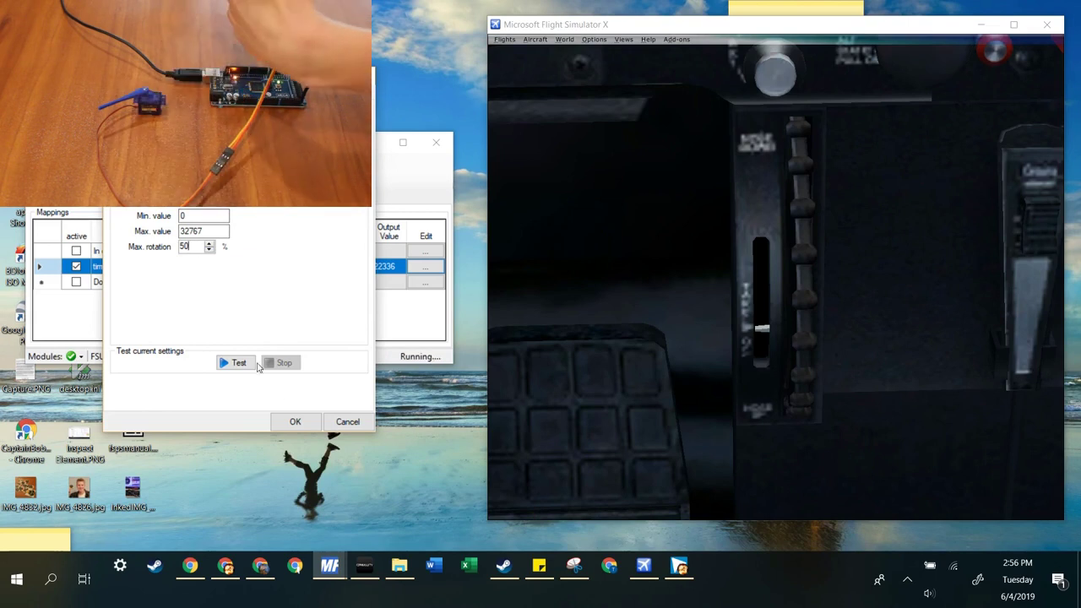
{"action": "left_click", "coordinate": [295, 422]}
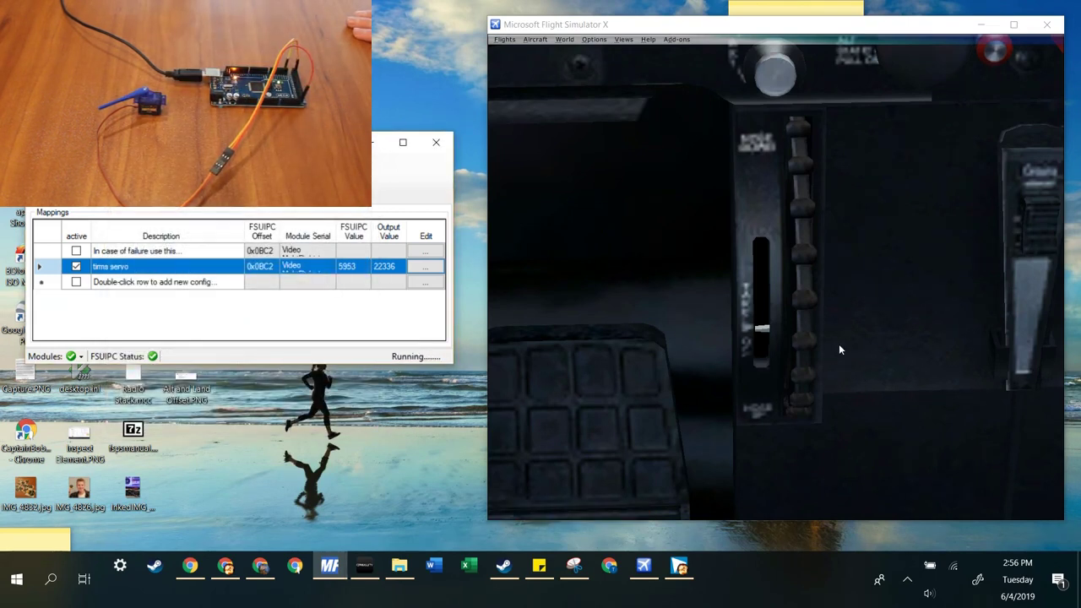
Step: Sweep the FSX elevator trim up and down, confirming the servo output reaches 32767 at full trim
{"action": "left_click", "coordinate": [795, 287]}
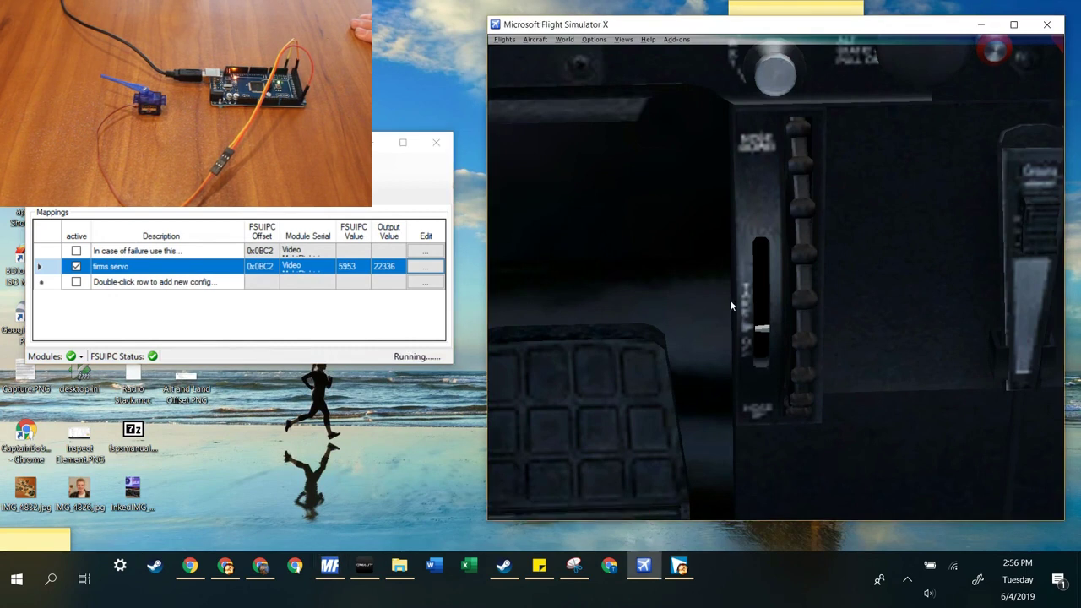
{"action": "scroll", "coordinate": [798, 347], "scroll_direction": "up", "scroll_amount": 3}
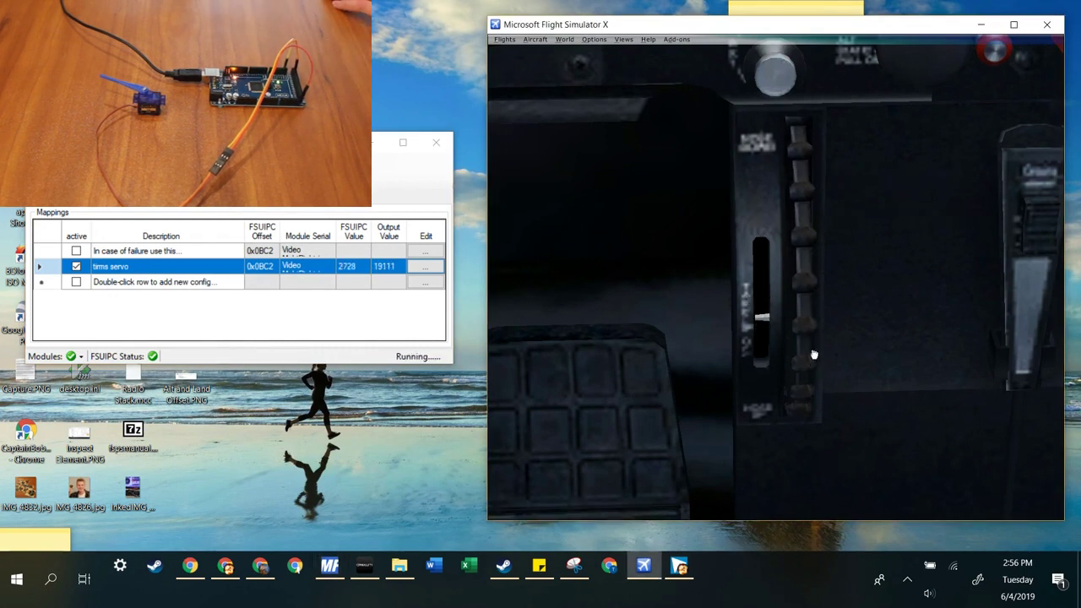
{"action": "scroll", "coordinate": [815, 346], "scroll_direction": "up", "scroll_amount": 5}
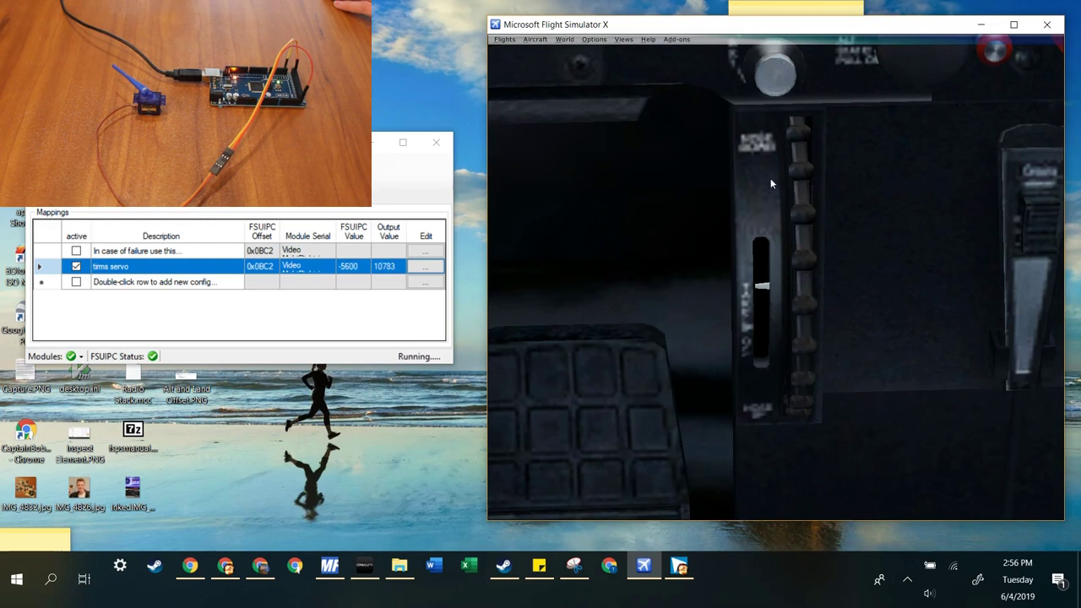
{"action": "scroll", "coordinate": [798, 334], "scroll_direction": "up", "scroll_amount": 5}
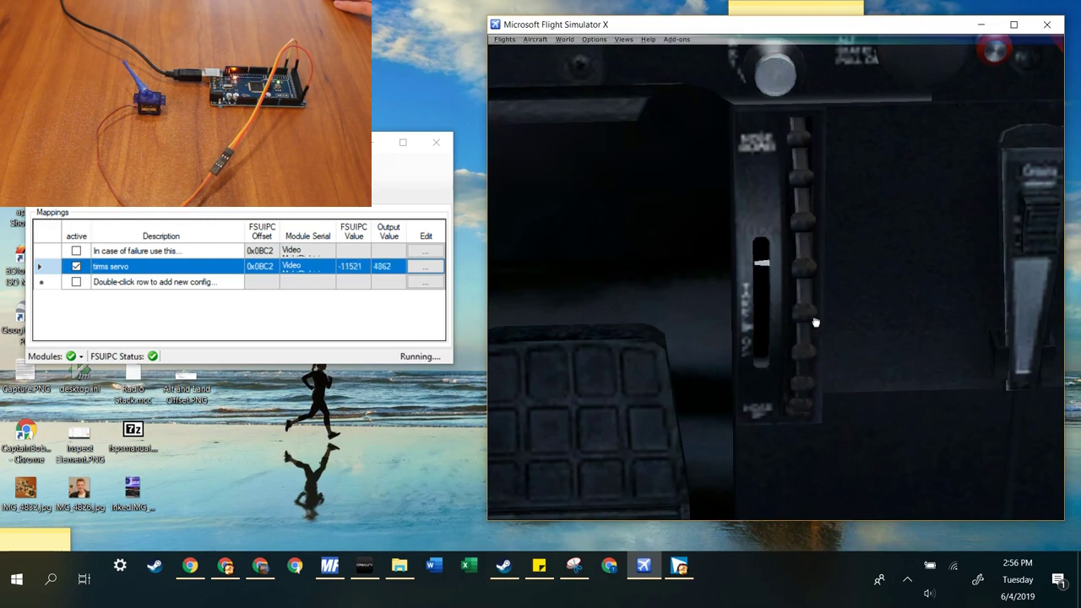
{"action": "scroll", "coordinate": [814, 324], "scroll_direction": "down", "scroll_amount": 3}
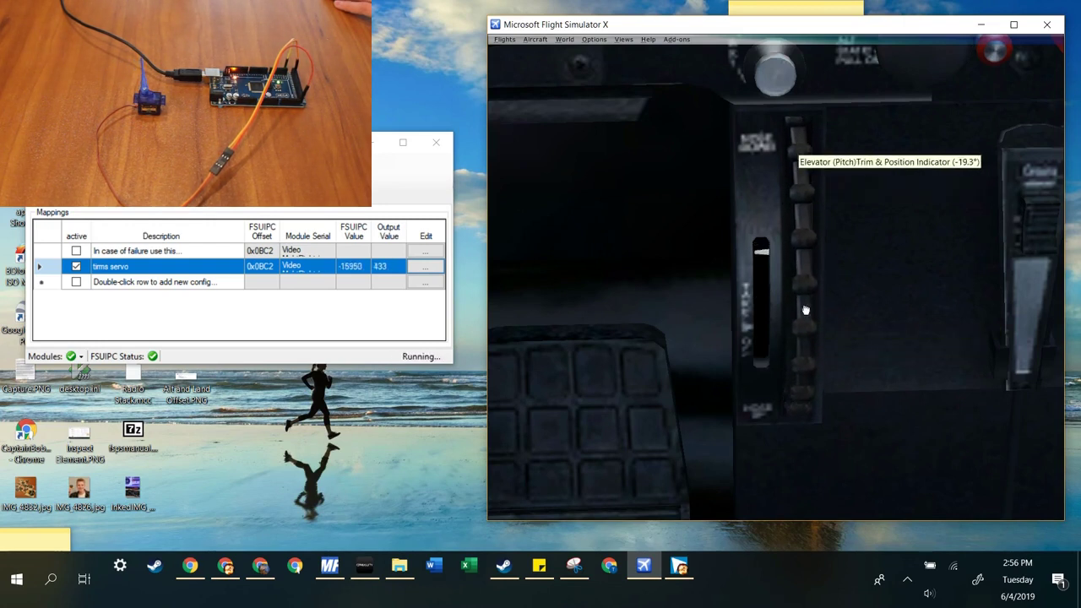
{"action": "scroll", "coordinate": [798, 159], "scroll_direction": "down", "scroll_amount": 8}
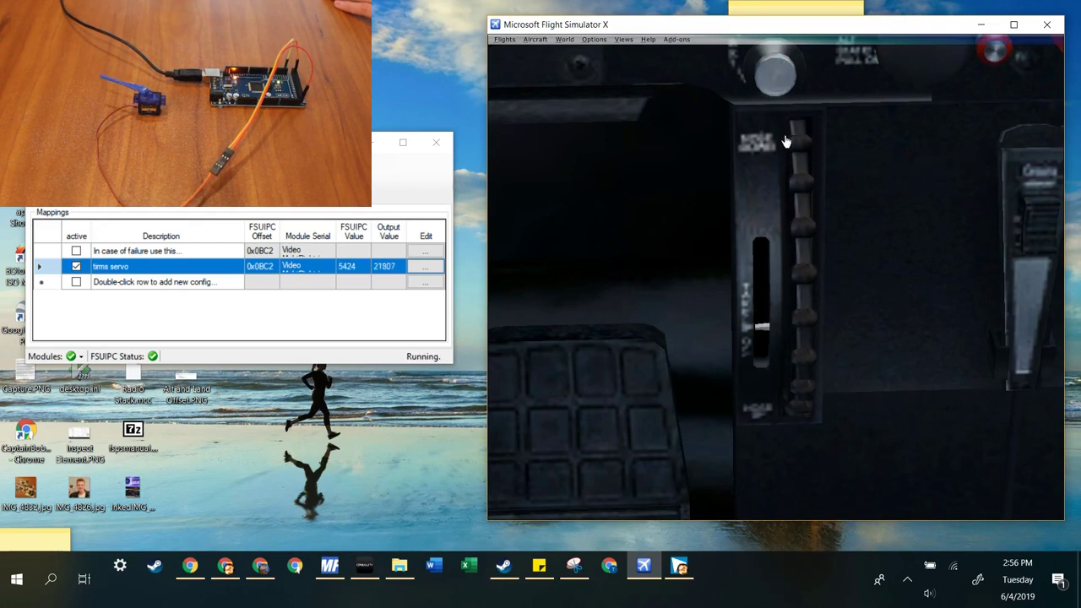
{"action": "scroll", "coordinate": [786, 141], "scroll_direction": "down", "scroll_amount": 4}
{"action": "scroll", "coordinate": [795, 165], "scroll_direction": "down", "scroll_amount": 2}
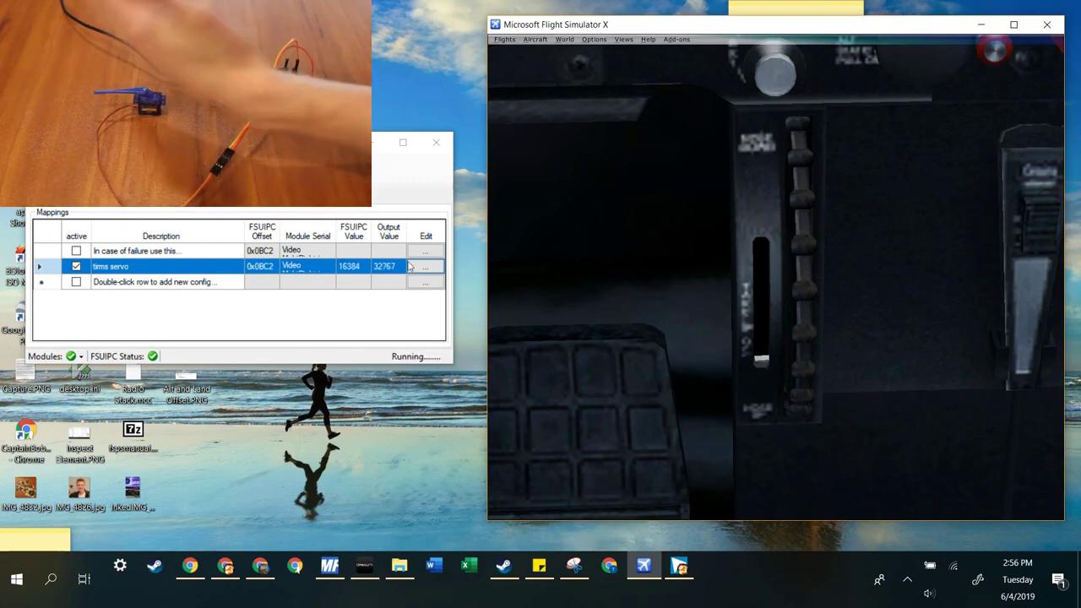
Step: Set the tims servo mapping's Max. rotation to 25% and save it
{"action": "left_click", "coordinate": [440, 275]}
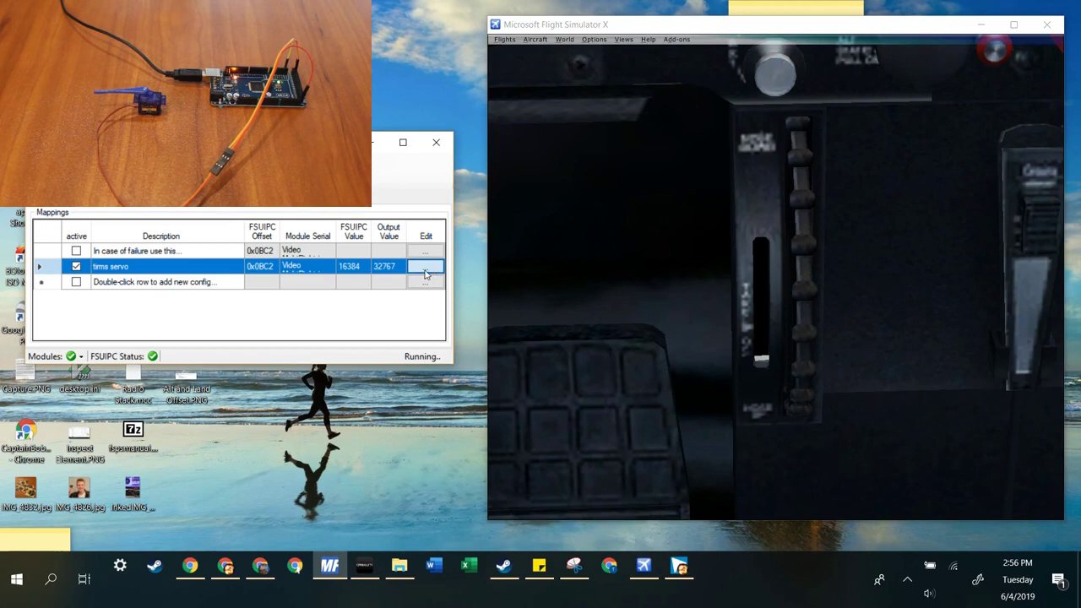
{"action": "left_click", "coordinate": [425, 269]}
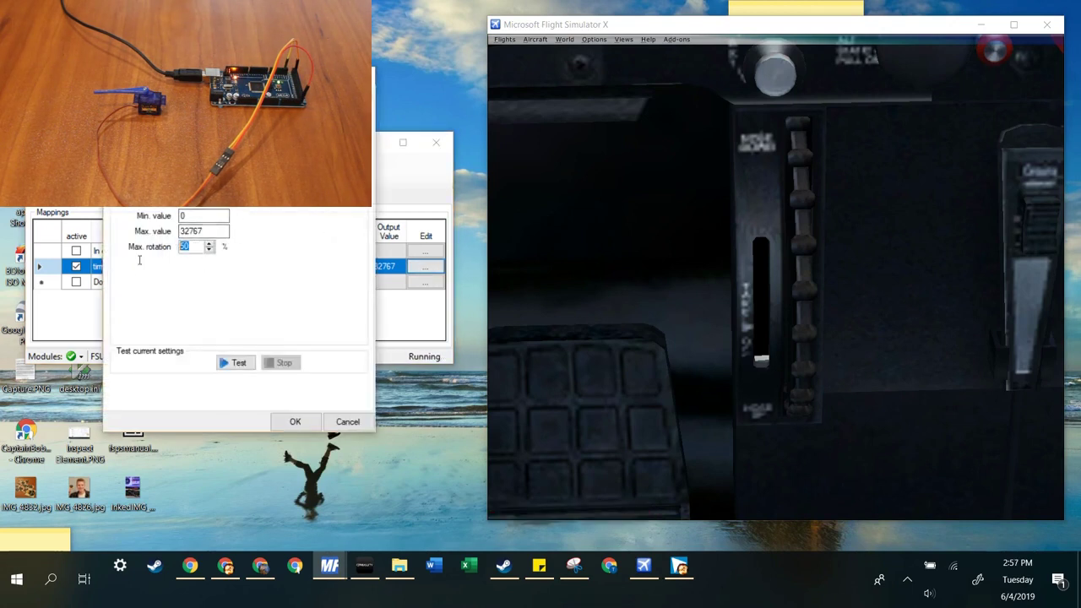
{"action": "type", "text": "25"}
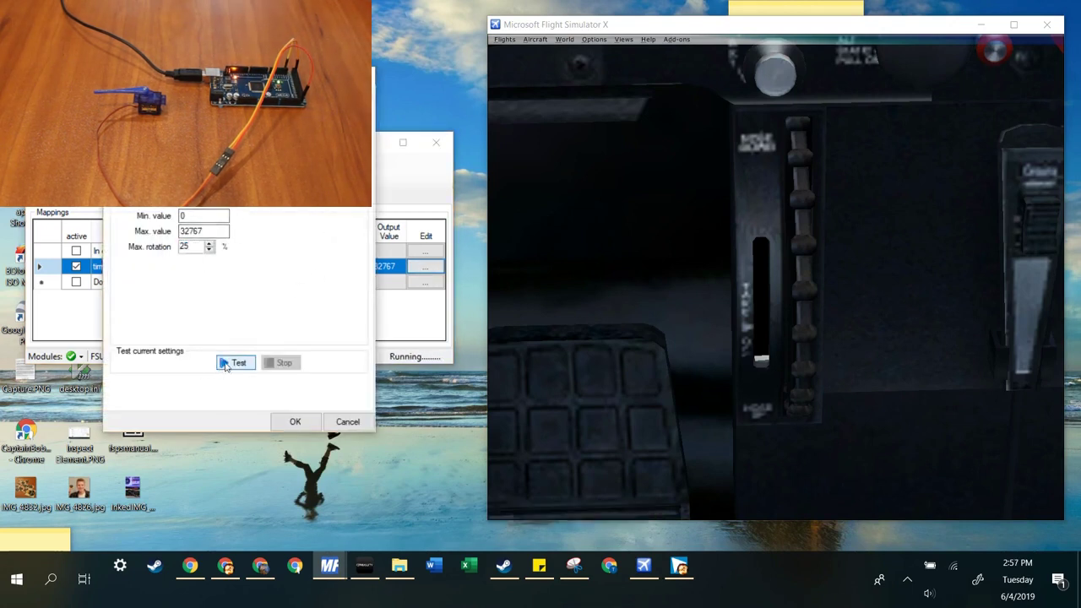
{"action": "left_click", "coordinate": [295, 421]}
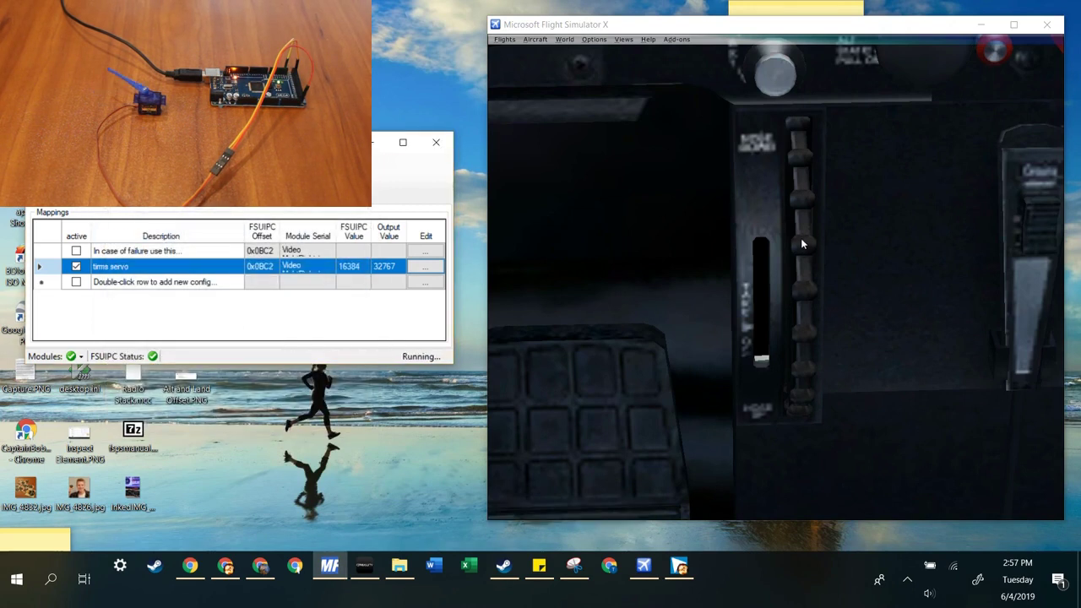
Step: Move the FSX elevator trim to full, checking the output reads FSUIPC 16384 and 32767
{"action": "left_click", "coordinate": [815, 359]}
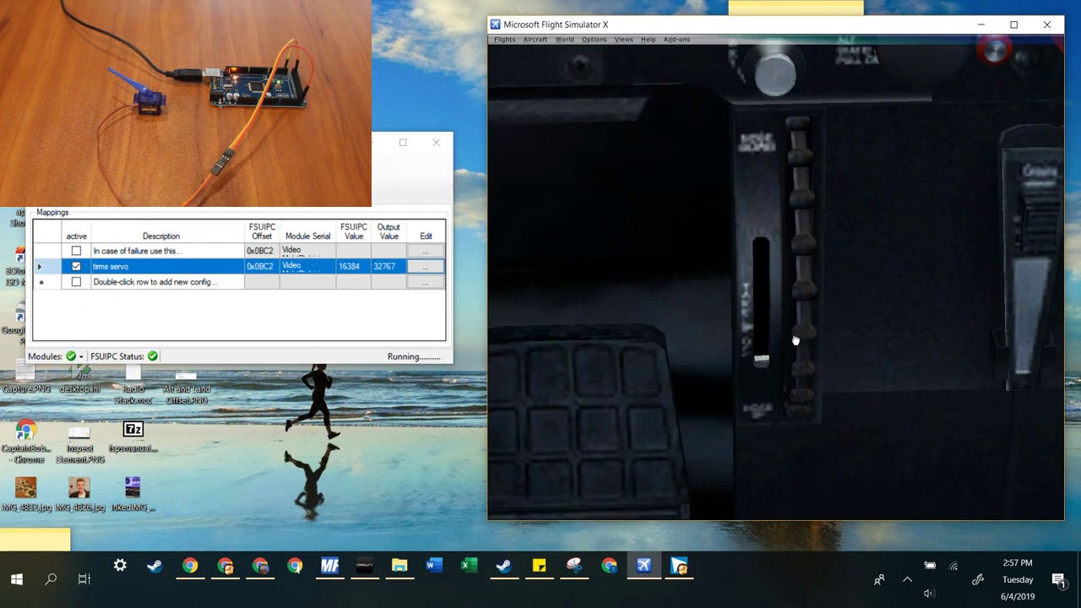
{"action": "scroll", "coordinate": [794, 291], "scroll_direction": "up", "scroll_amount": 10}
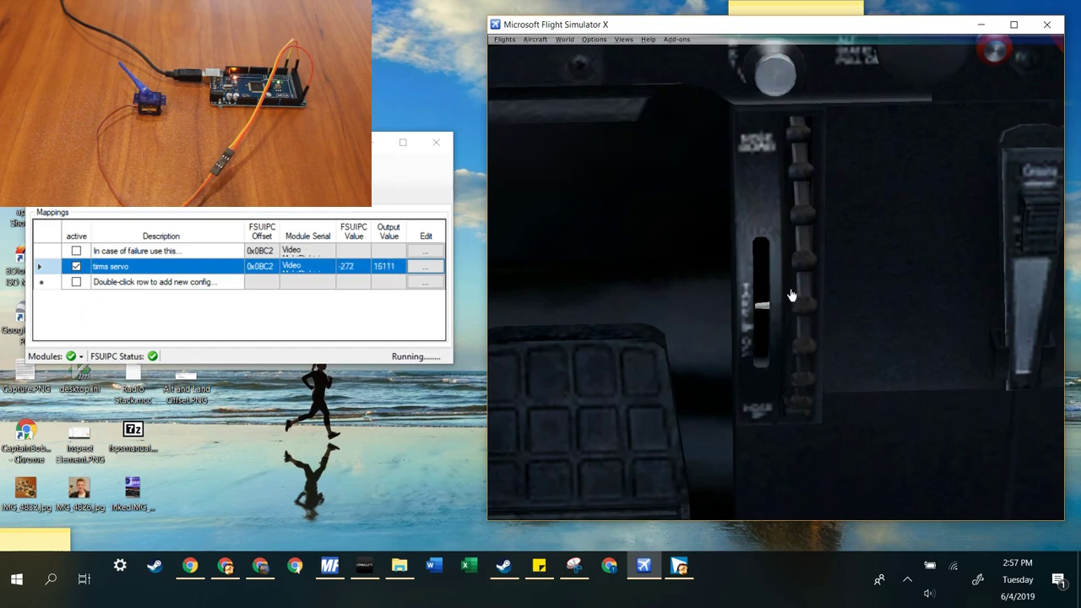
{"action": "scroll", "coordinate": [813, 318], "scroll_direction": "up", "scroll_amount": 5}
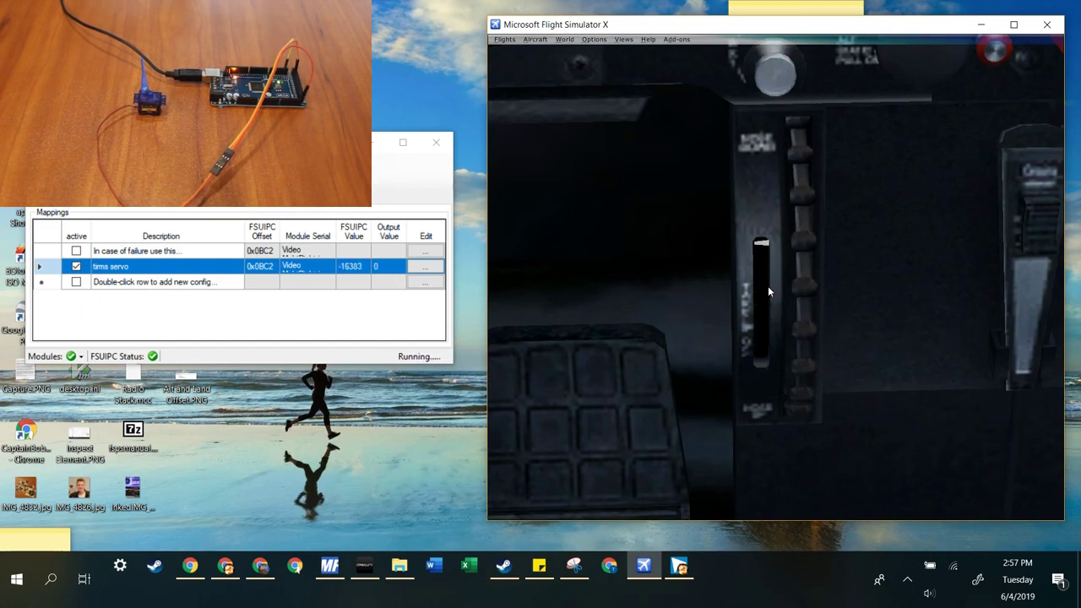
{"action": "scroll", "coordinate": [798, 342], "scroll_direction": "down", "scroll_amount": 12}
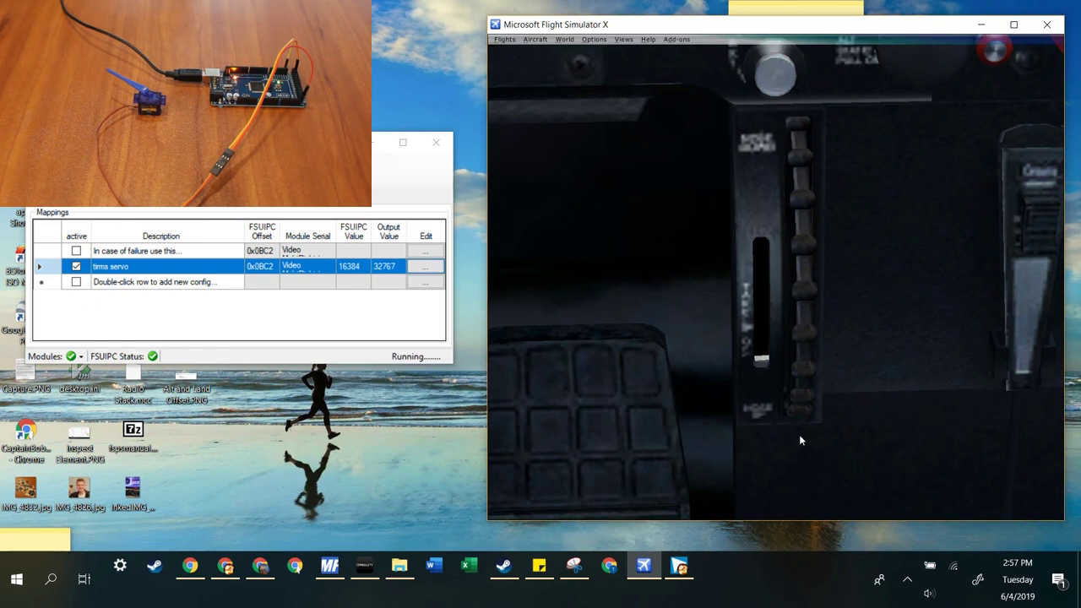
Step: Switch from Flight Simulator X back to MobiFlight Connector with Alt+Tab
{"action": "key", "text": "alt+Tab"}
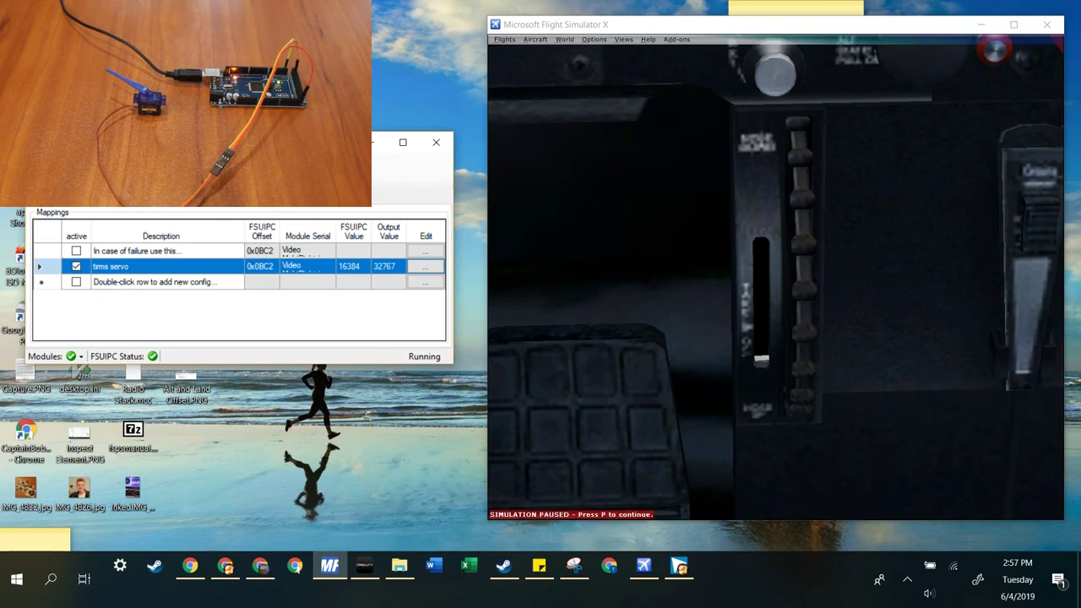